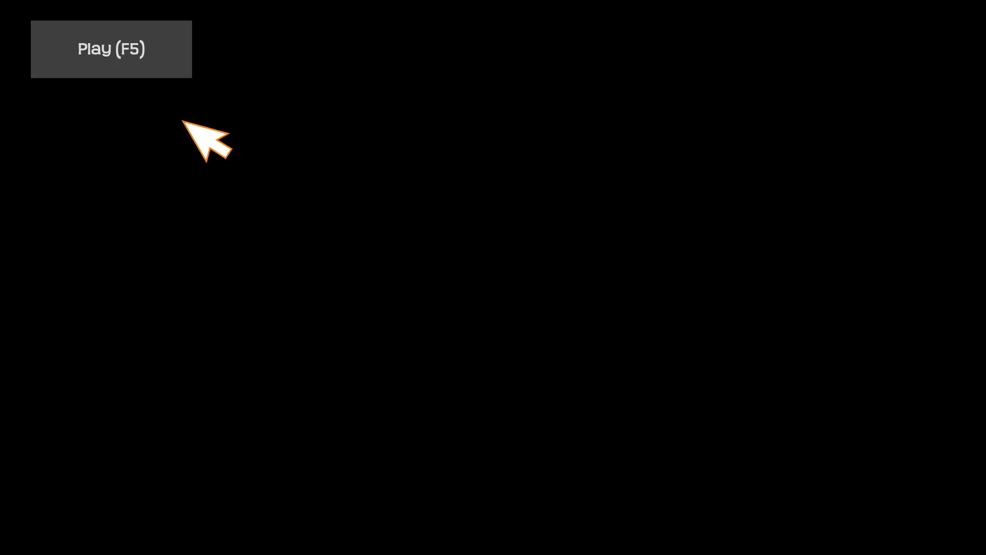
# Open title_screen.tscn from the tuto_rogue project in the 2D view
pyautogui.click(134, 36)
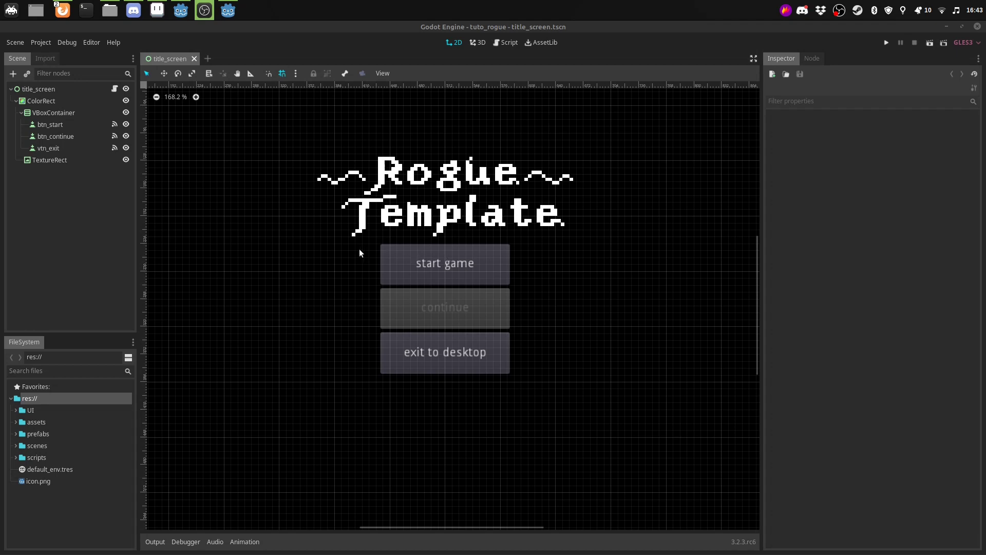
# Zoom in, test-run the title screen, close the game window and recenter the canvas
pyautogui.scroll(1, 442, 267)
pyautogui.scroll(1, 452, 267)
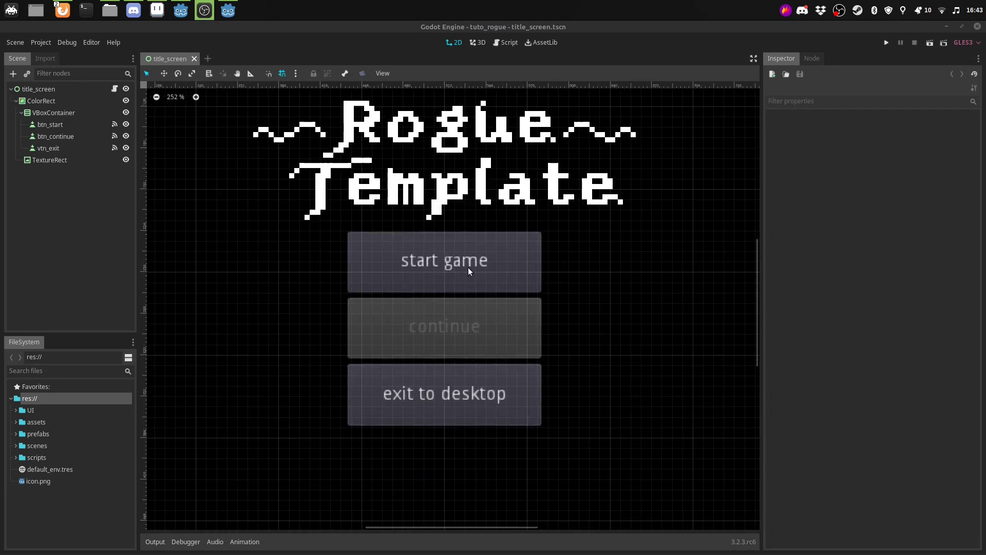
pyautogui.click(886, 42)
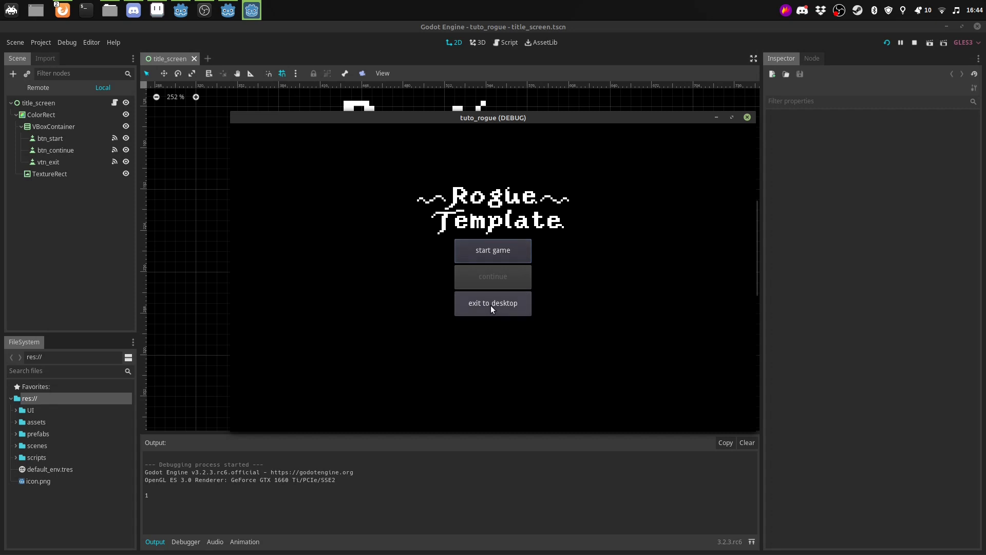
pyautogui.click(747, 117)
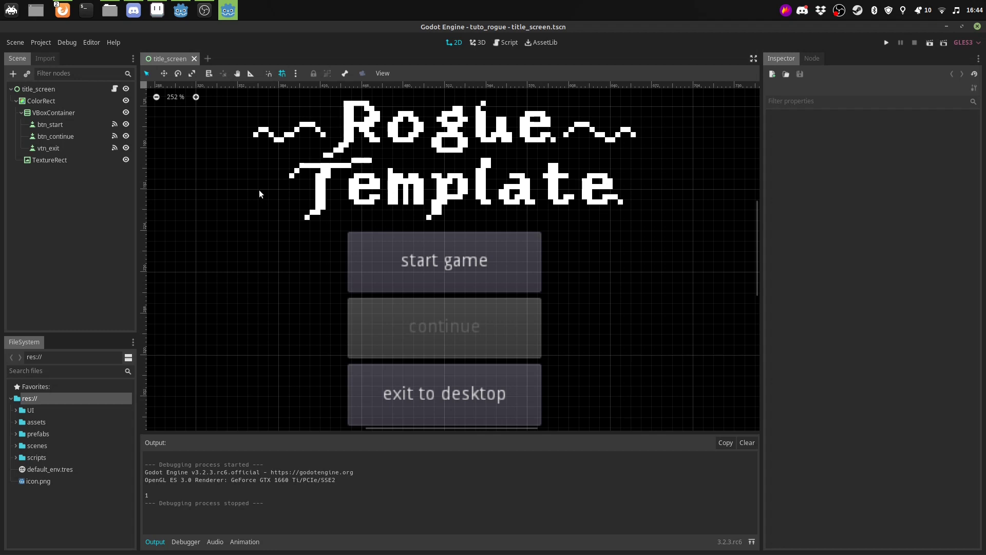
pyautogui.moveTo(337, 240)
pyautogui.mouseDown(button='middle')
pyautogui.moveTo(371, 187)
pyautogui.moveTo(367, 197)
pyautogui.mouseUp(button='middle')
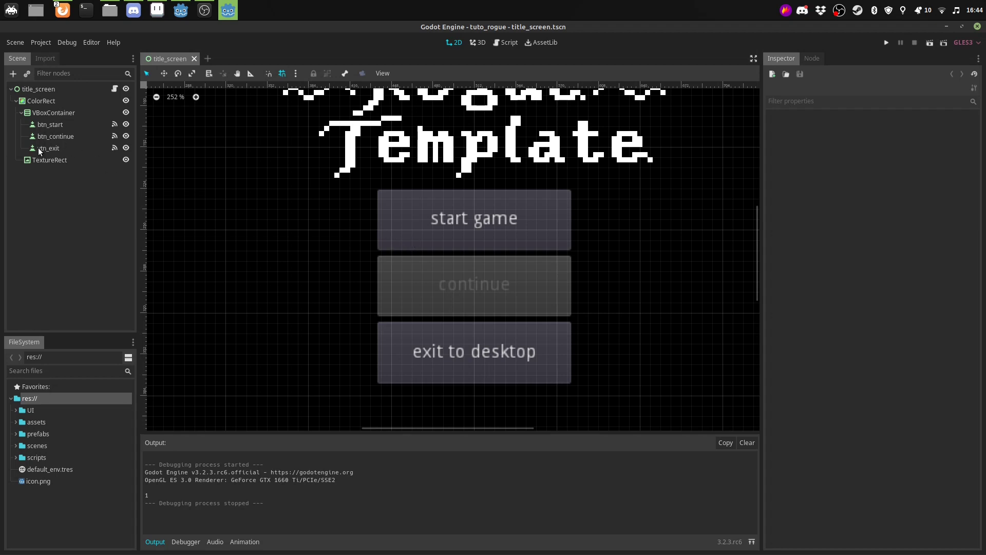
# Select btn_start and expand its empty Custom Styles slots in the Inspector
pyautogui.click(43, 125)
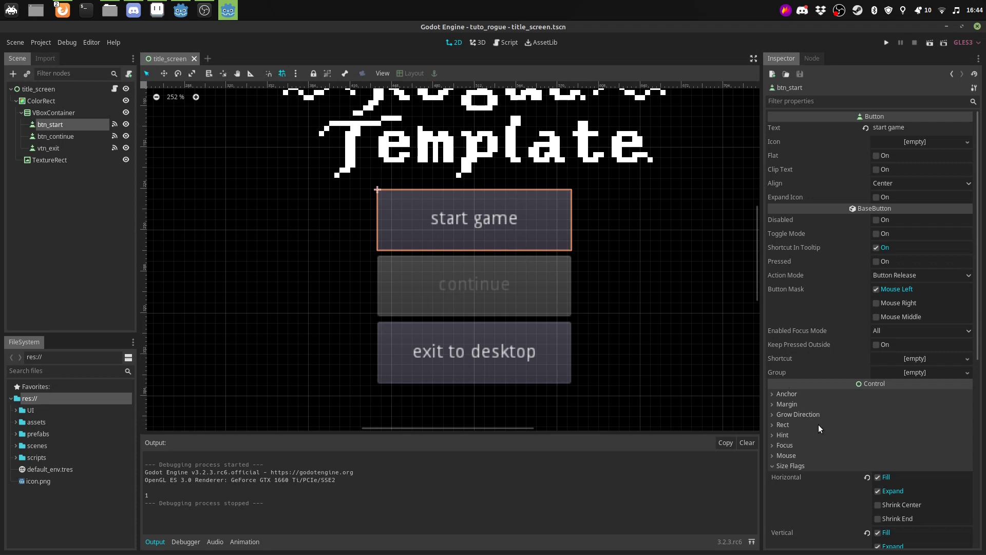
pyautogui.scroll(-4, 836, 404)
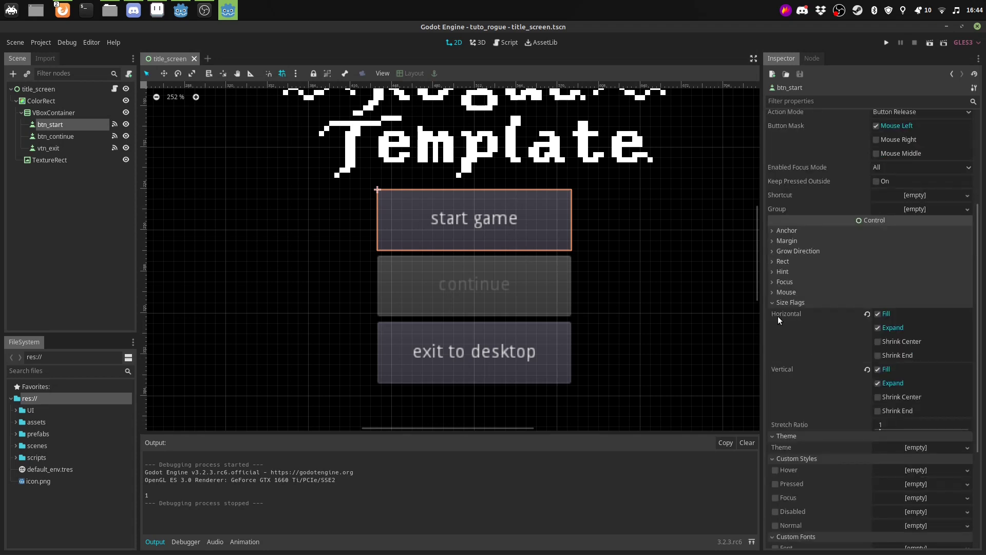
pyautogui.click(771, 303)
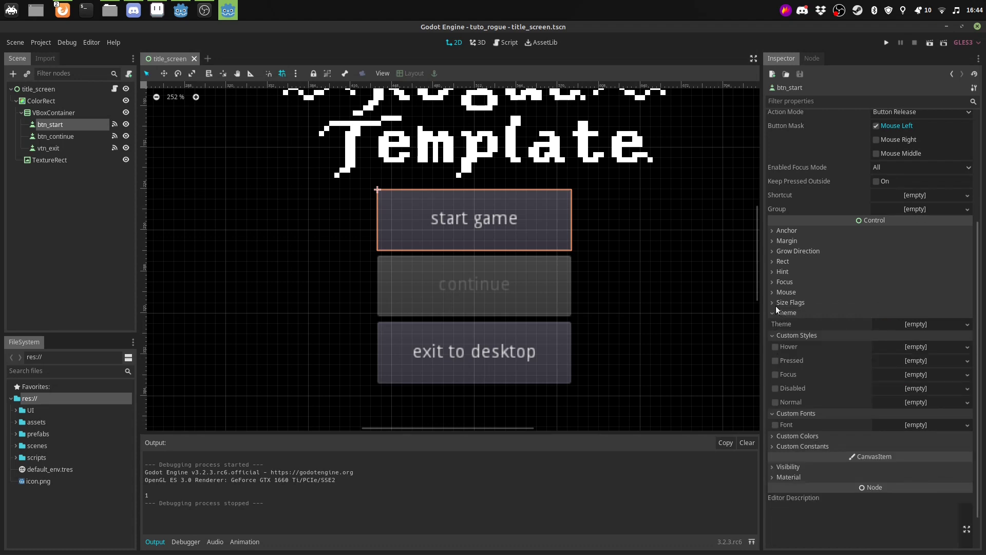
pyautogui.click(772, 334)
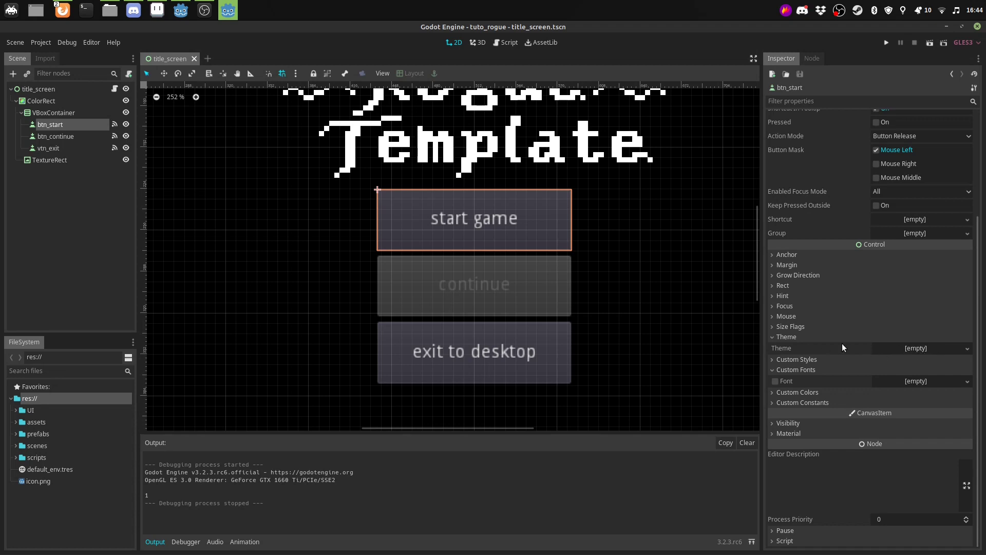
pyautogui.click(797, 359)
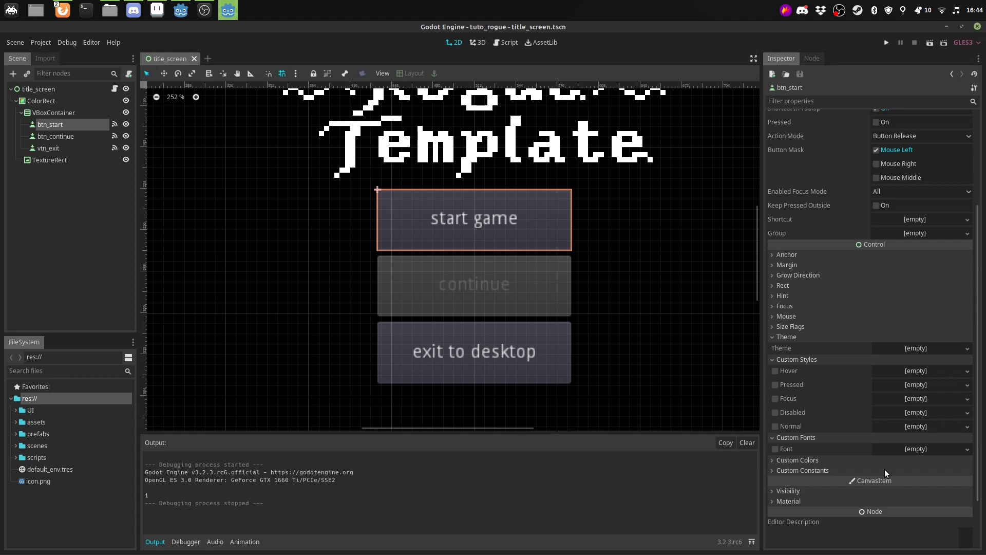
# Give btn_start a StyleBoxFlat Normal style with red f21010 background, then test-run it
pyautogui.click(898, 430)
pyautogui.click(918, 448)
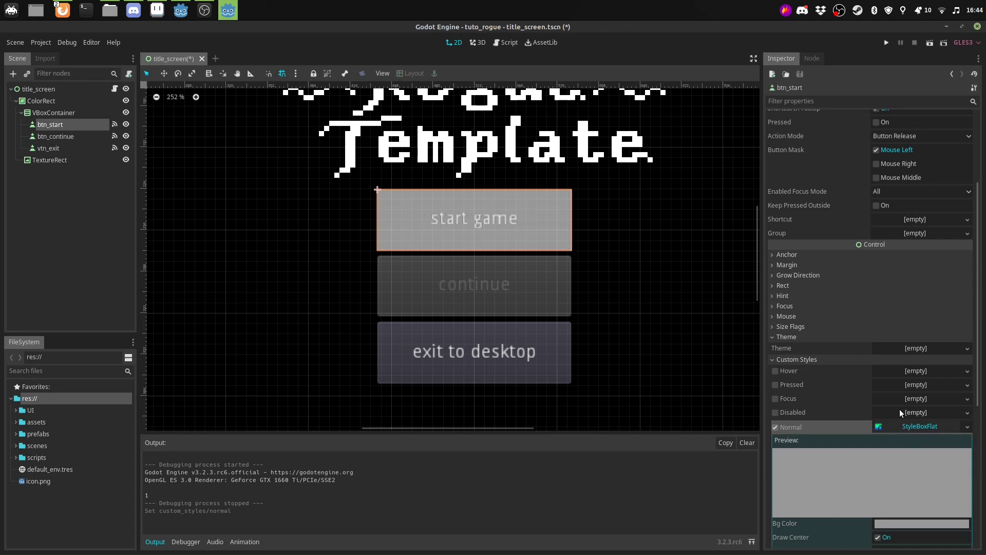
pyautogui.scroll(-5, 931, 447)
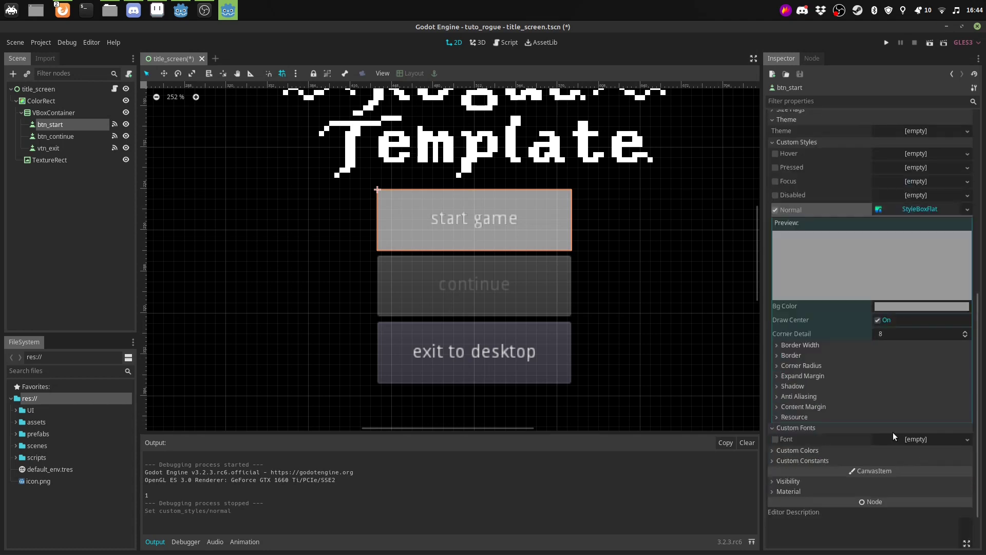
pyautogui.click(908, 306)
pyautogui.moveTo(853, 128); pyautogui.dragTo(849, 61)
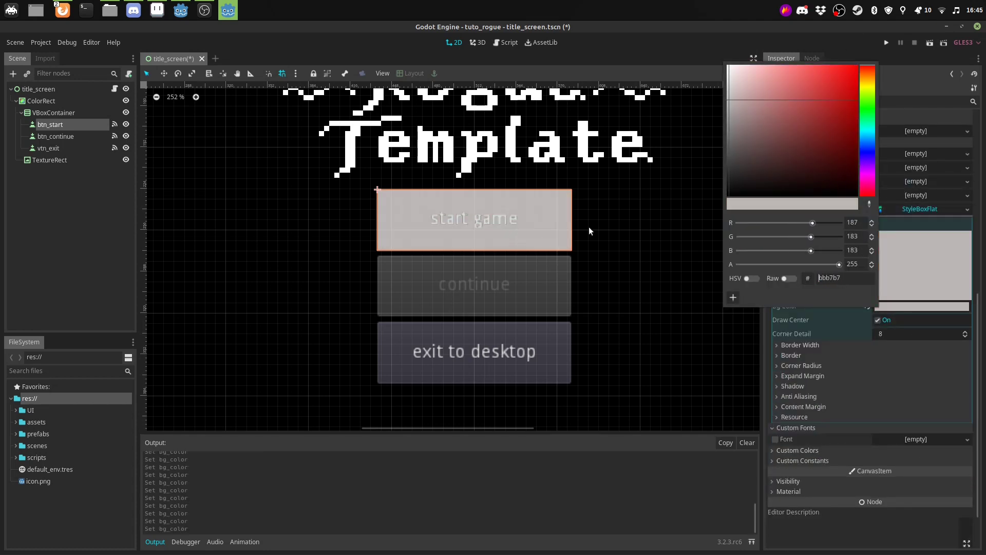
pyautogui.moveTo(846, 94); pyautogui.dragTo(849, 71)
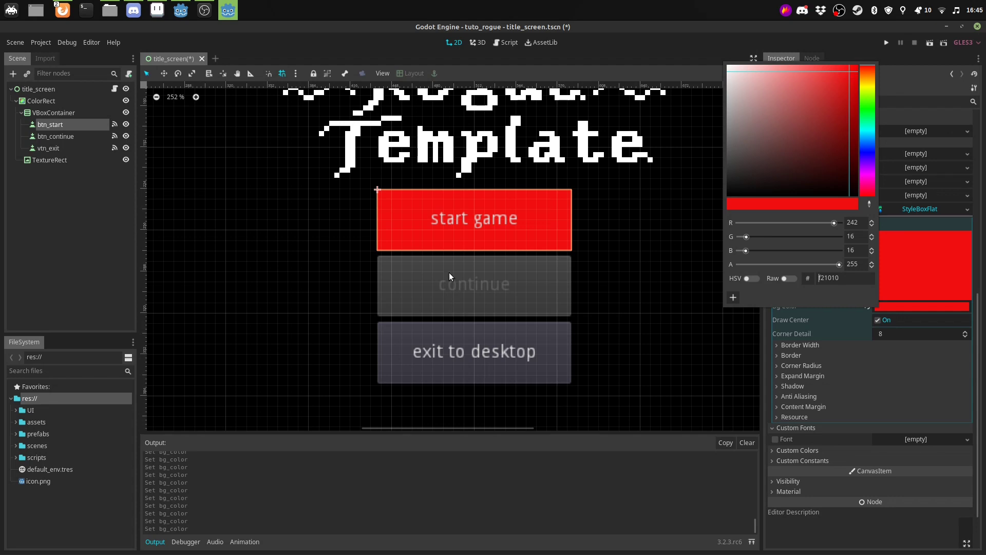
pyautogui.click(608, 43)
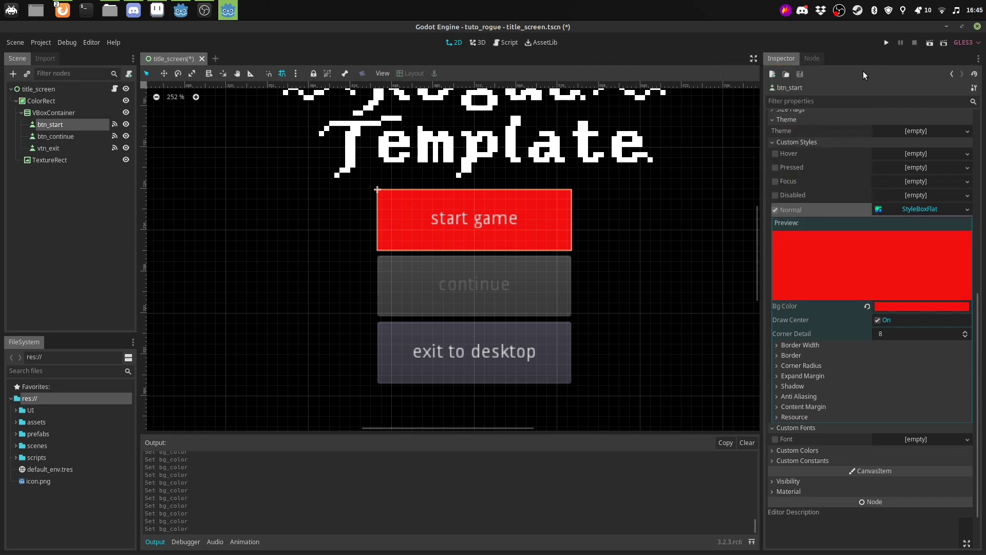
pyautogui.click(885, 44)
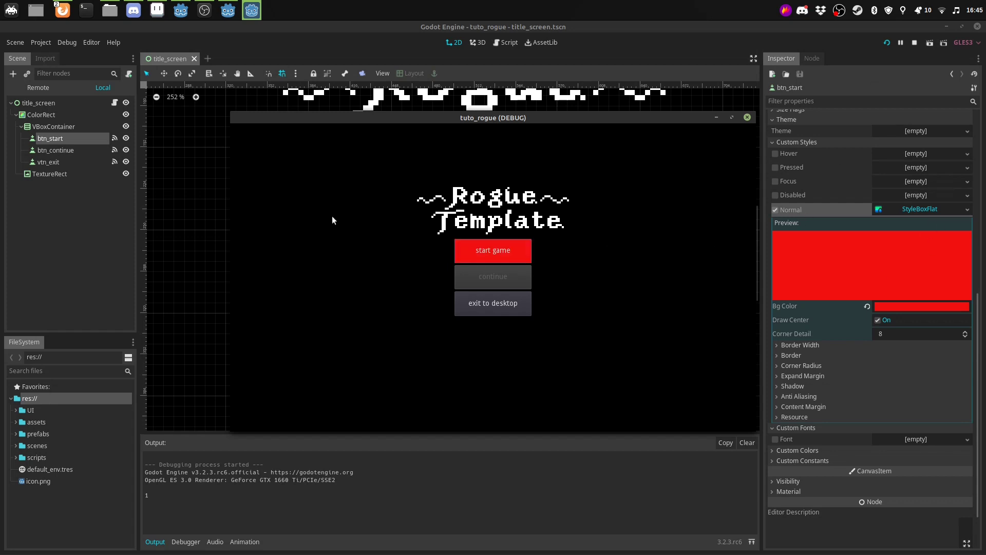
# Stop the game and clear the red StyleBoxFlat from btn_start's Normal style
pyautogui.click(747, 117)
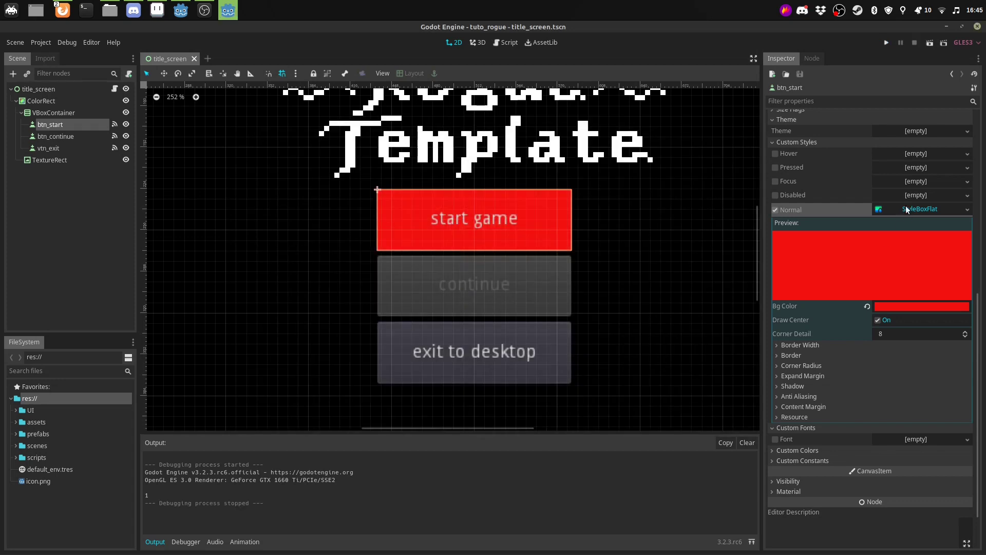
pyautogui.scroll(5, 885, 260)
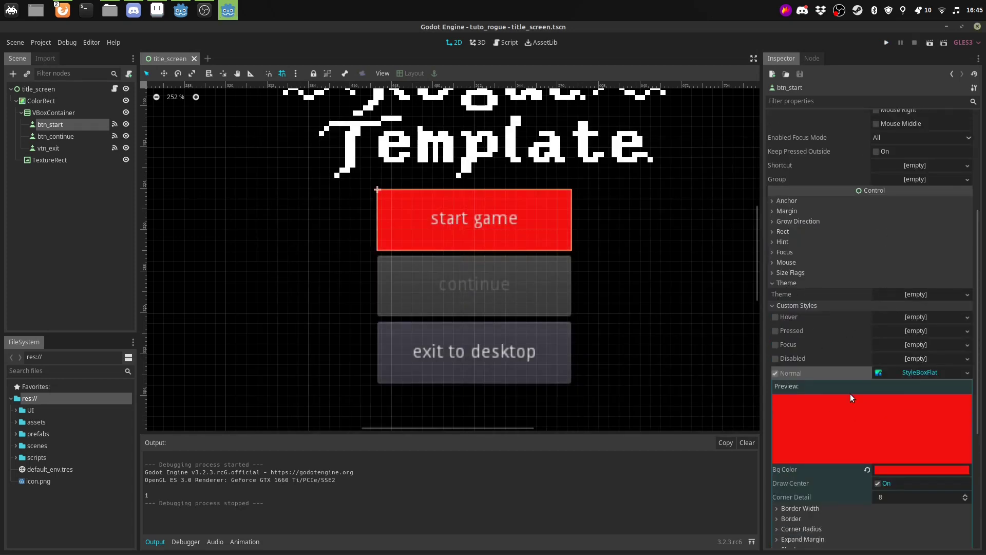
pyautogui.click(967, 373)
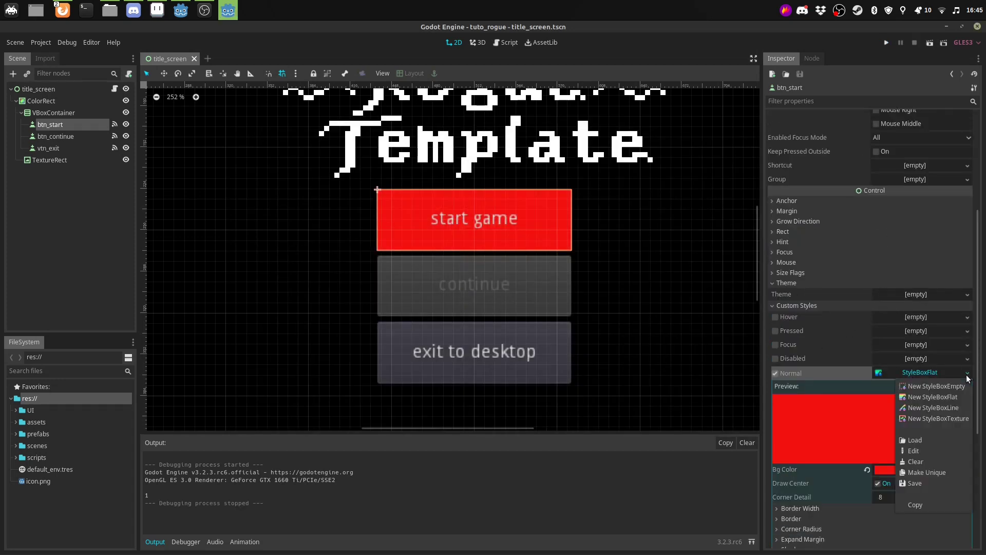
pyautogui.click(913, 461)
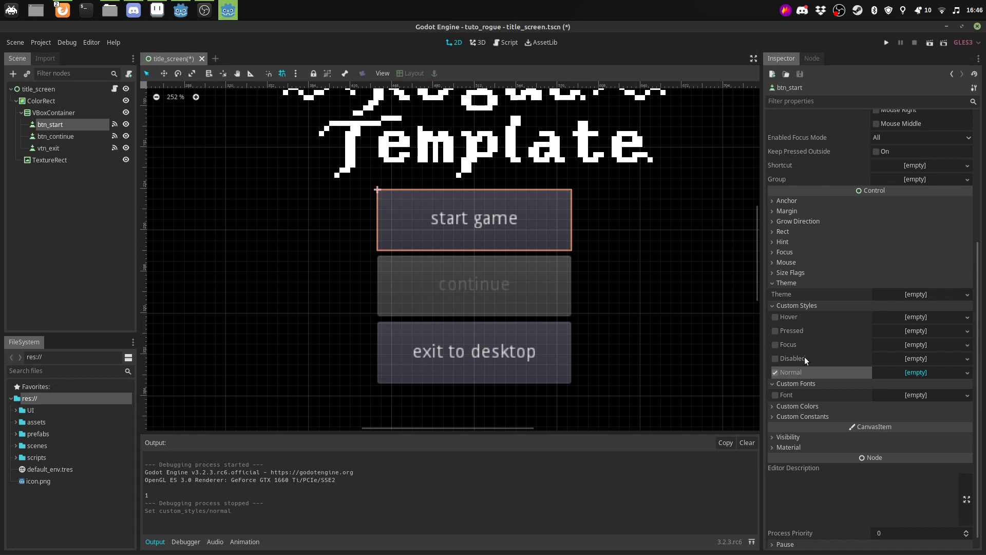
# Create a new scene with a User Interface Control root node
pyautogui.click(772, 305)
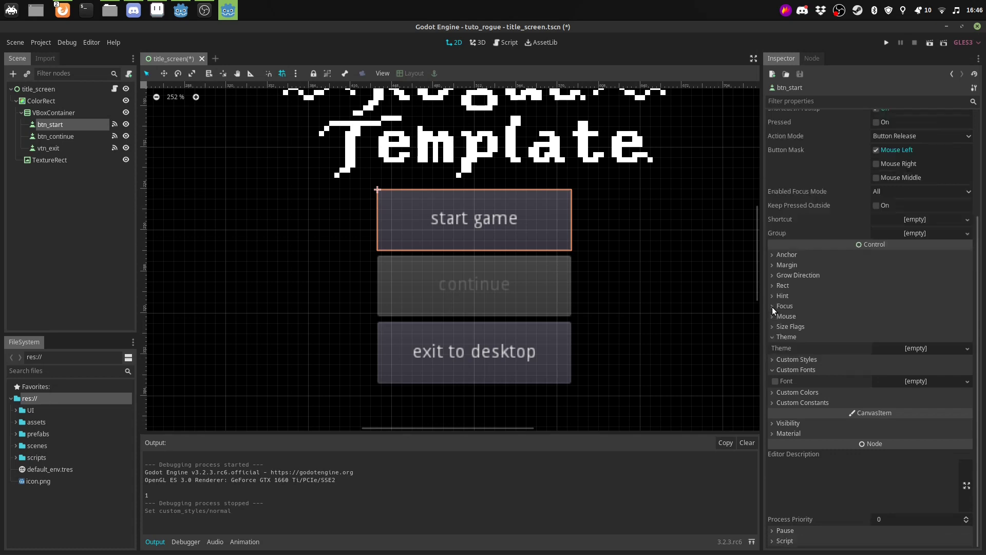
pyautogui.click(215, 60)
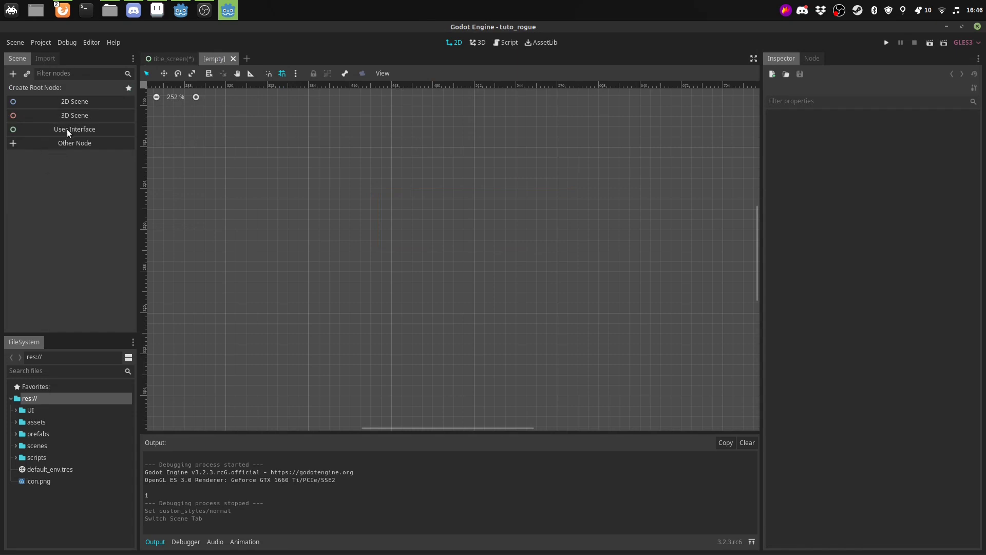
pyautogui.click(67, 131)
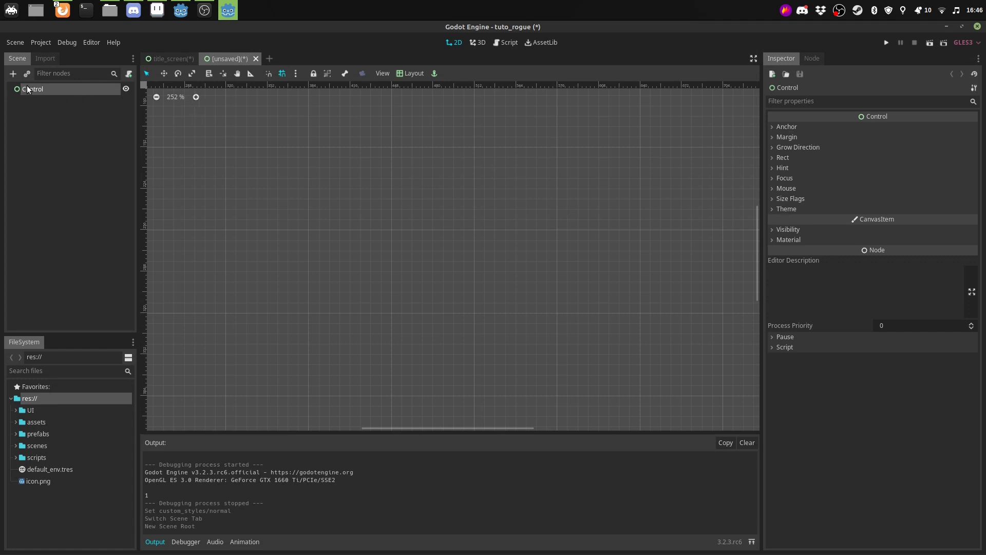
# Assign a new Theme to the Control node and enlarge its widget preview panel
pyautogui.click(786, 209)
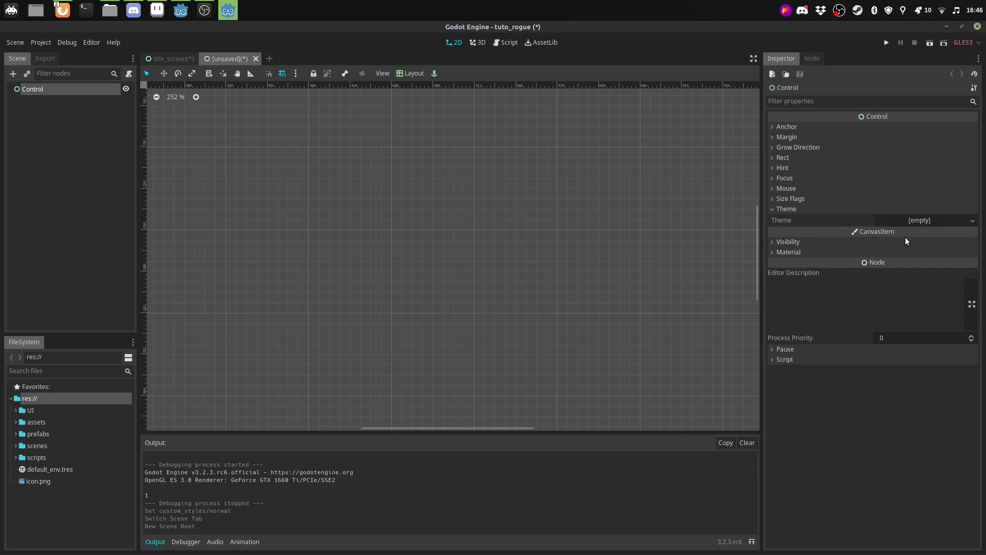
pyautogui.click(924, 222)
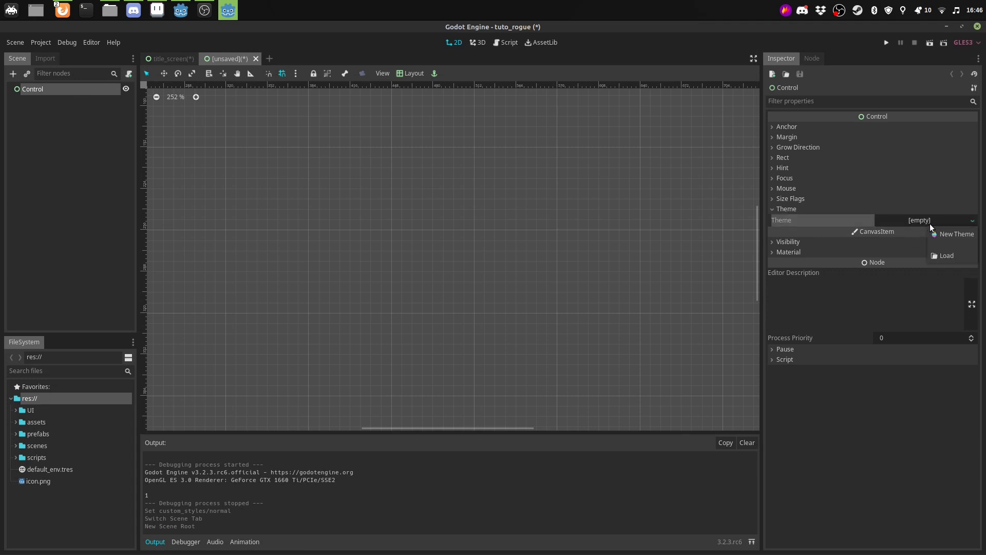
pyautogui.click(952, 236)
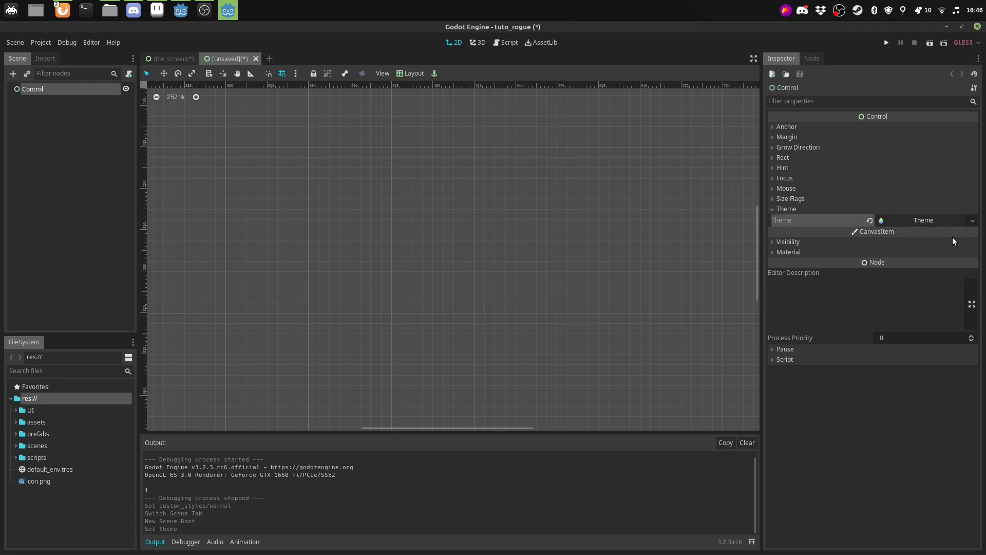
pyautogui.click(929, 220)
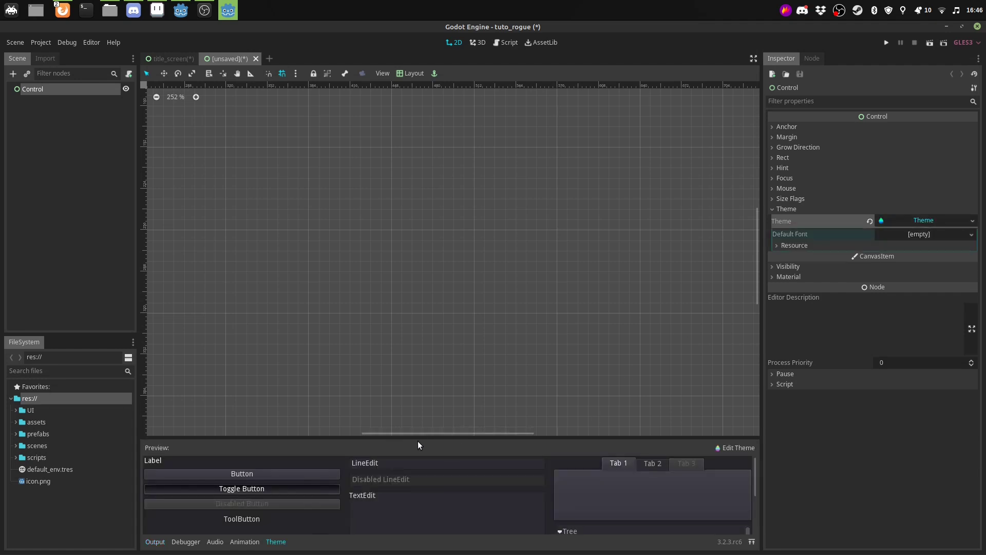
pyautogui.moveTo(434, 439); pyautogui.dragTo(435, 186)
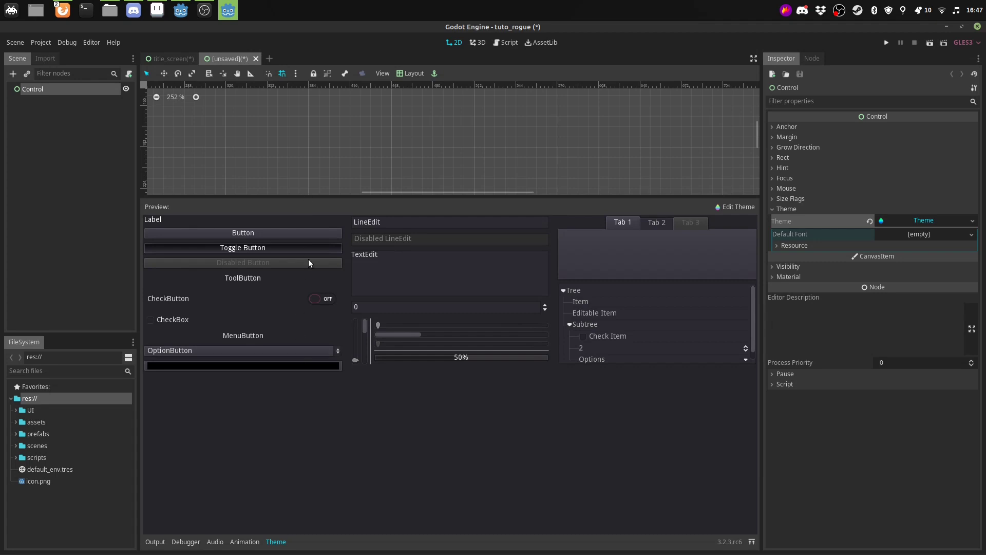
pyautogui.click(290, 230)
# Set the theme's Default Font to a new DynamicFont loading assets/yoster.ttf
pyautogui.click(971, 235)
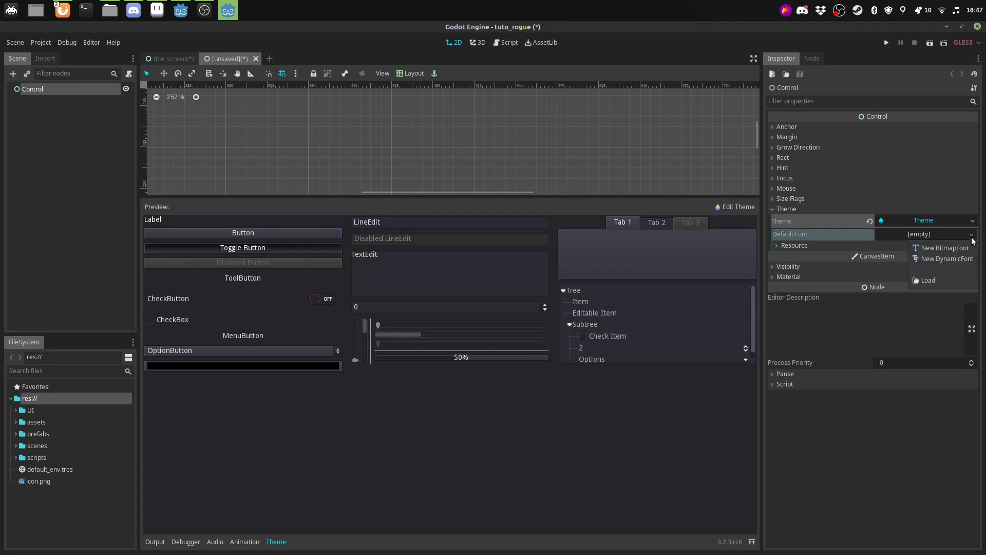
pyautogui.click(954, 258)
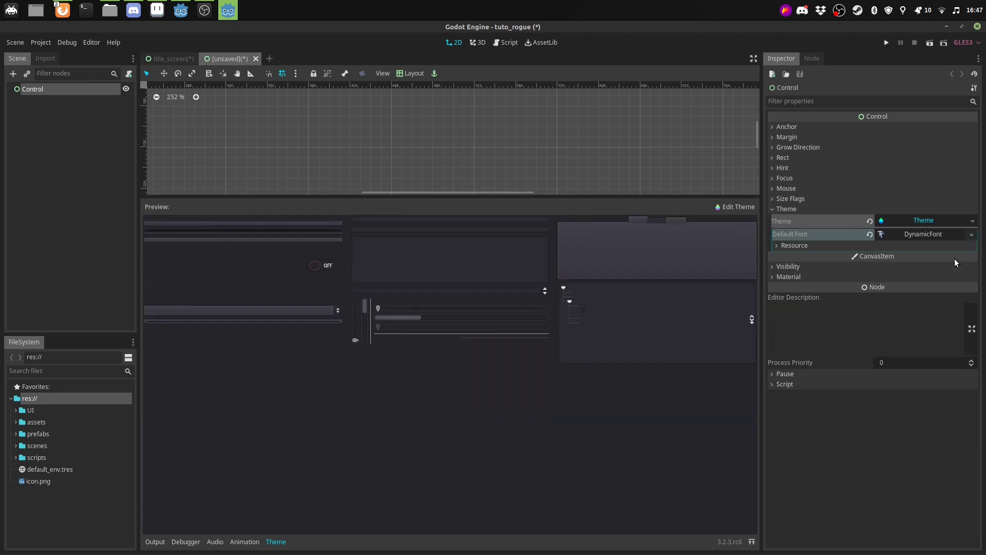
pyautogui.click(931, 233)
pyautogui.click(784, 267)
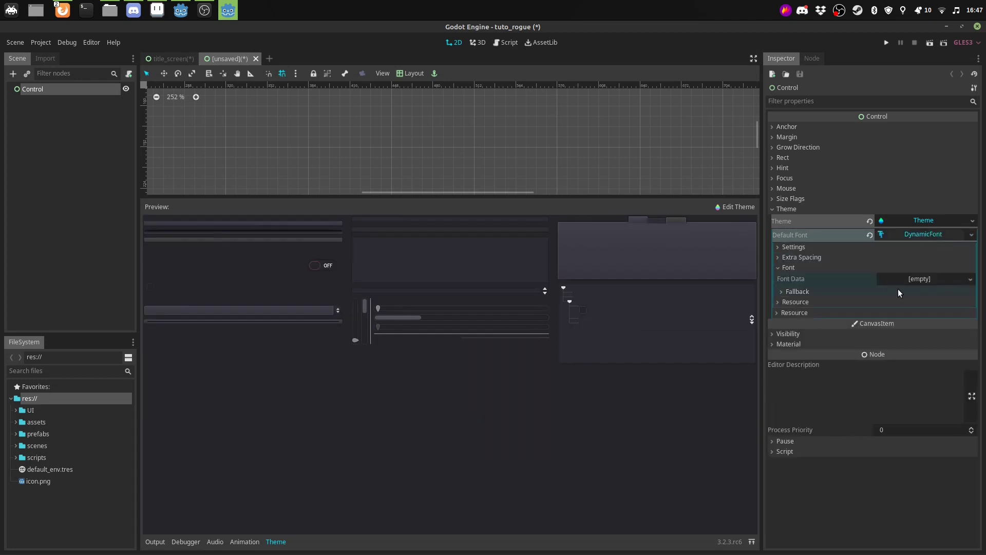
pyautogui.click(920, 278)
pyautogui.click(910, 316)
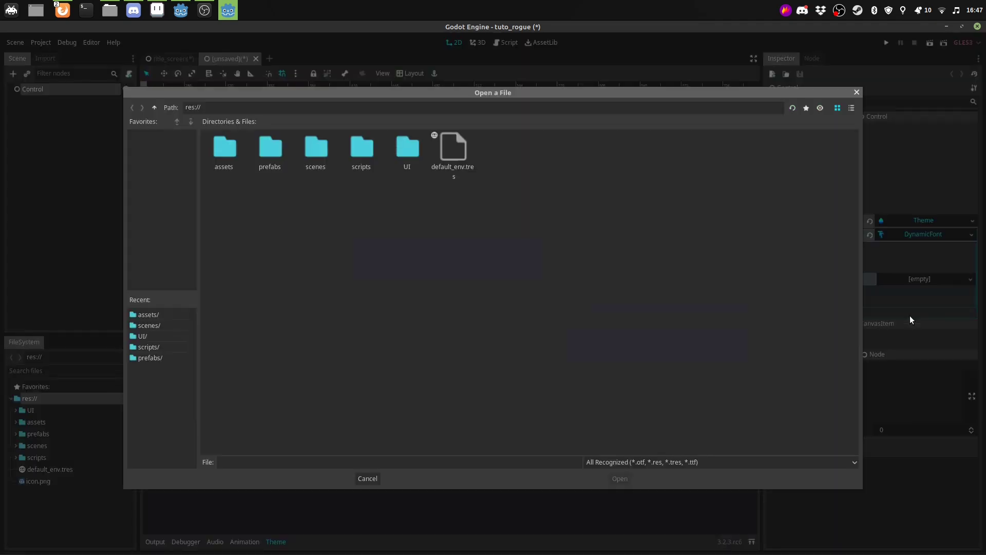
pyautogui.doubleClick(223, 153)
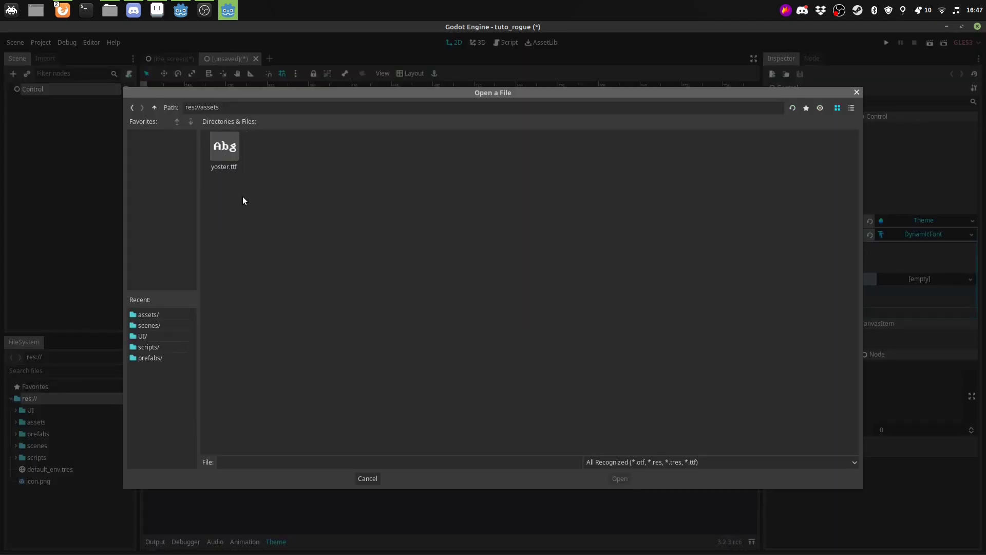
pyautogui.click(229, 151)
pyautogui.click(610, 480)
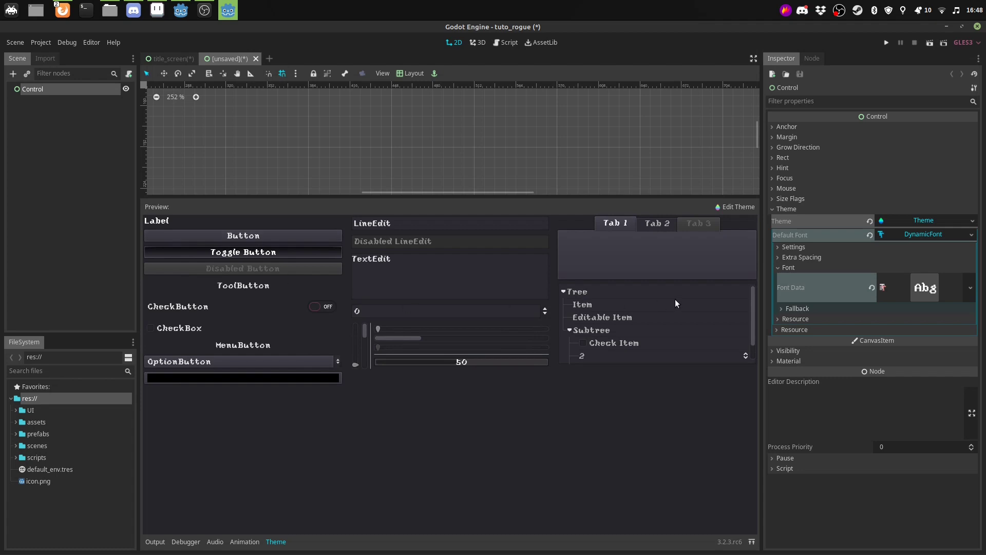
# Set the DynamicFont size to 22 with a dark red outline colour
pyautogui.click(786, 248)
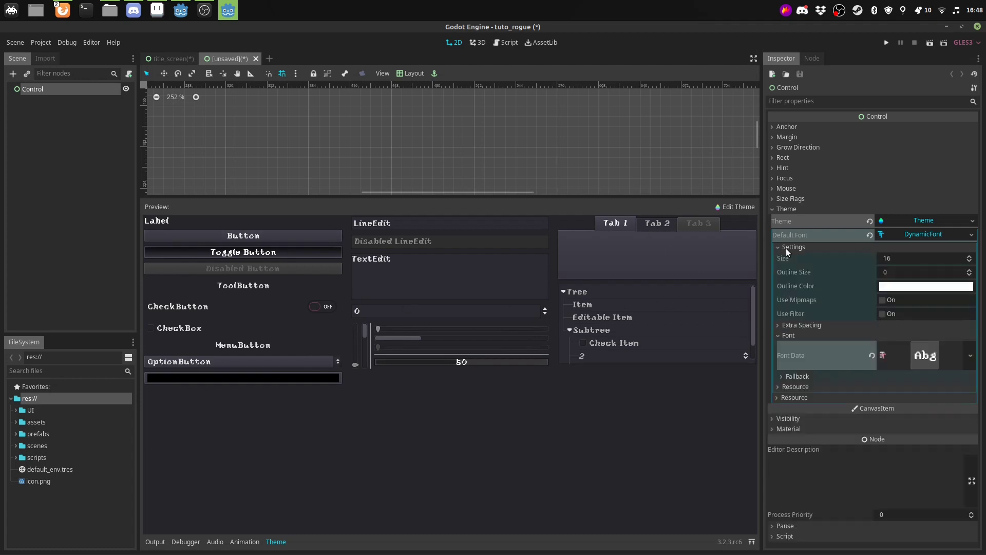
pyautogui.click(896, 260)
pyautogui.write('22')
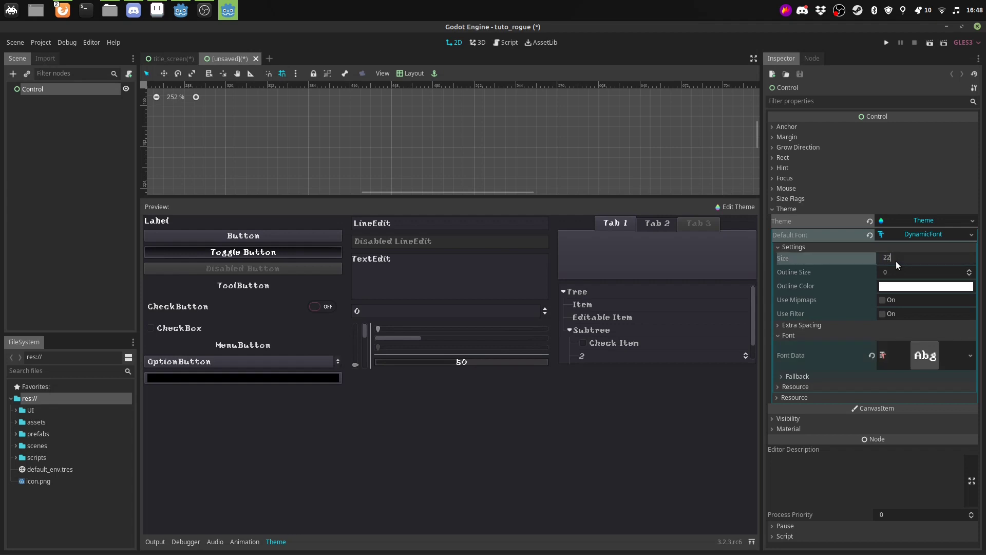
pyautogui.press('Return')
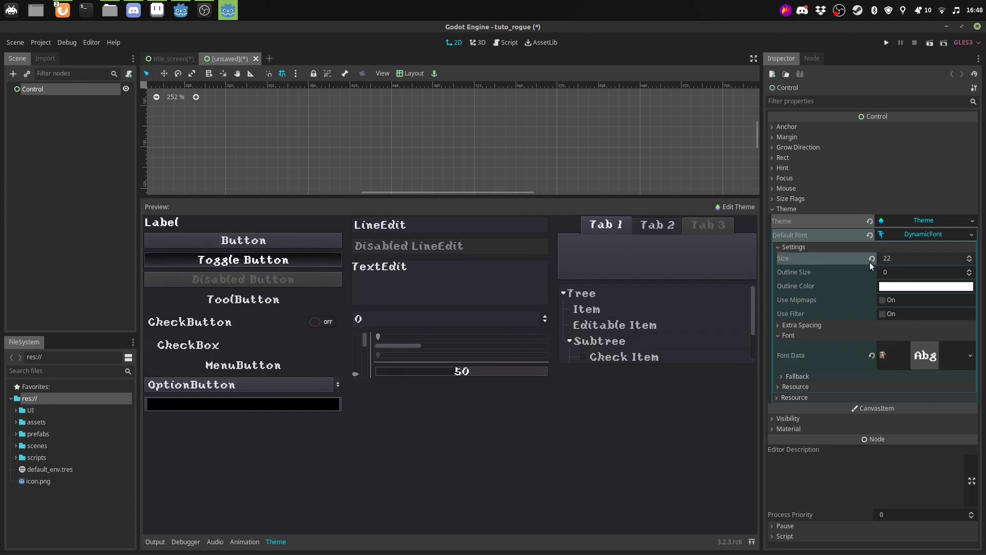
pyautogui.moveTo(885, 275); pyautogui.dragTo(894, 271)
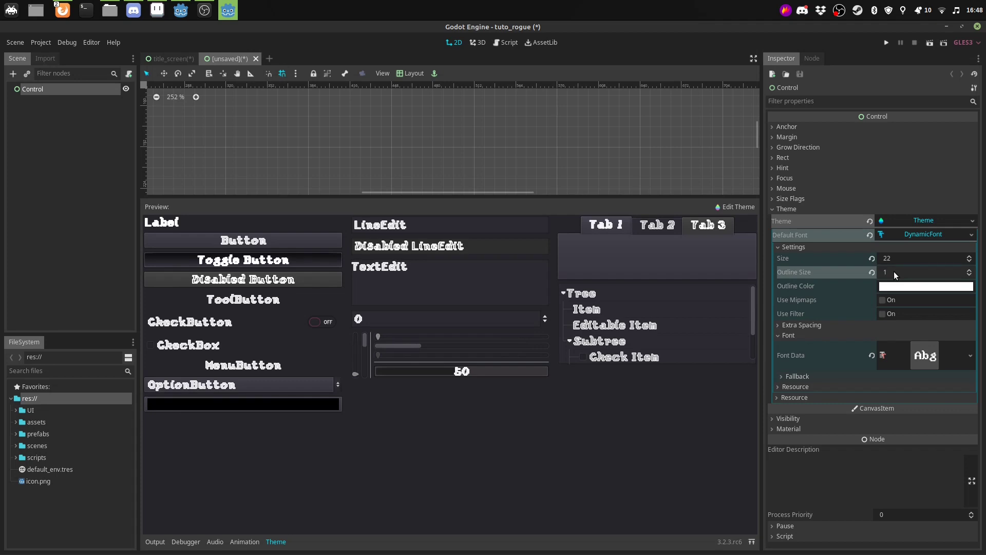
pyautogui.click(907, 286)
pyautogui.moveTo(790, 136); pyautogui.dragTo(837, 147)
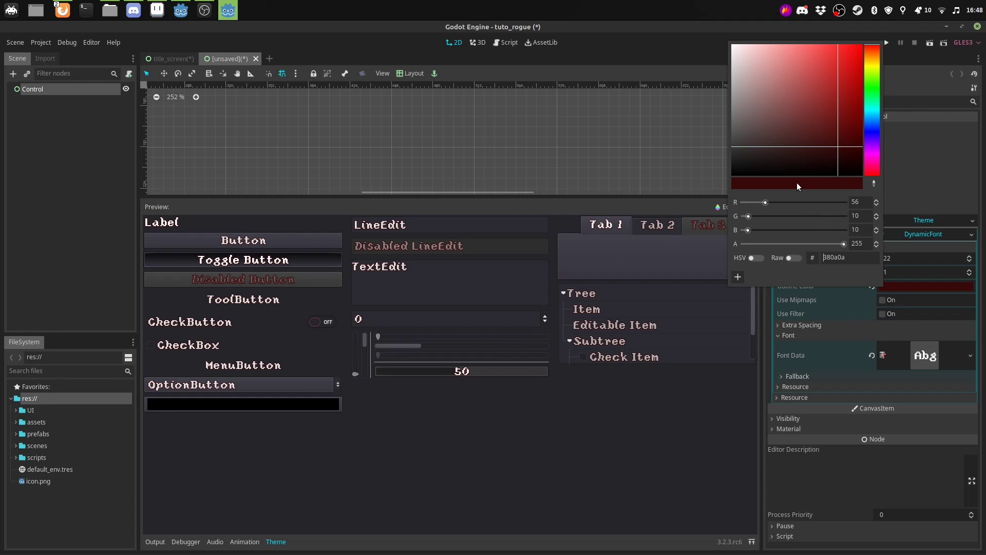
pyautogui.click(650, 52)
# Enable mipmaps on the DynamicFont and collapse its sub-properties
pyautogui.scroll(-1, 884, 272)
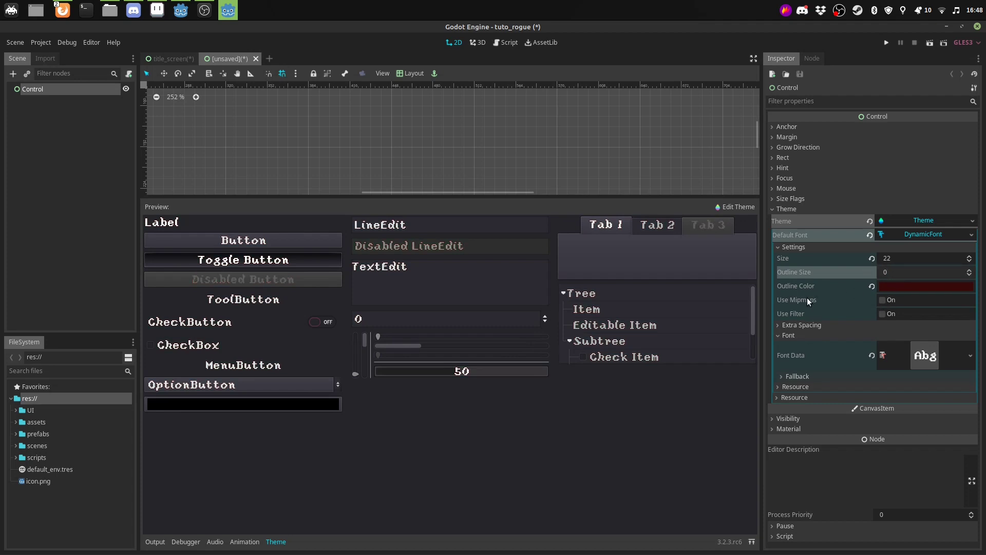
pyautogui.click(883, 313)
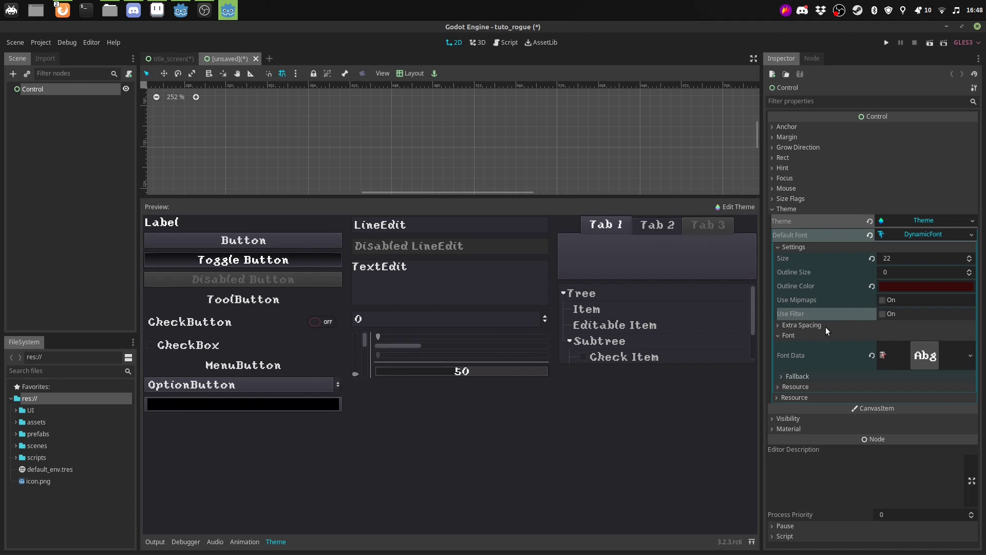
pyautogui.click(882, 300)
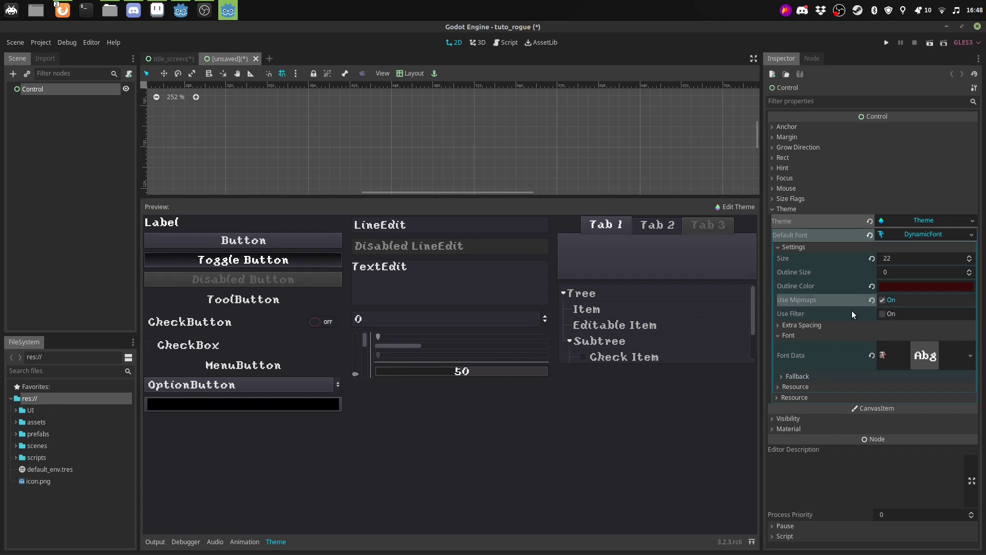
pyautogui.click(812, 326)
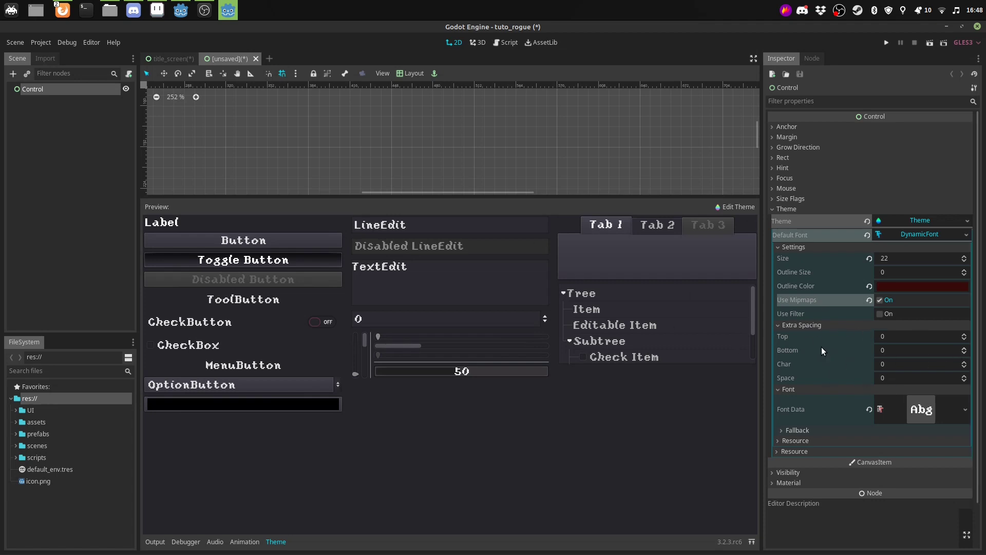
pyautogui.click(923, 236)
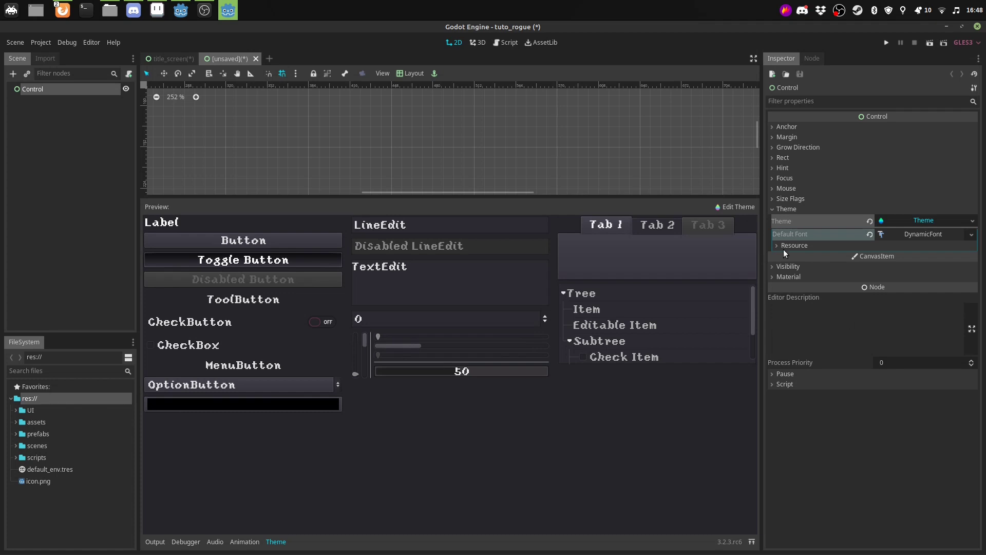
# Add all Button class items to the theme through Add Class Items
pyautogui.click(730, 207)
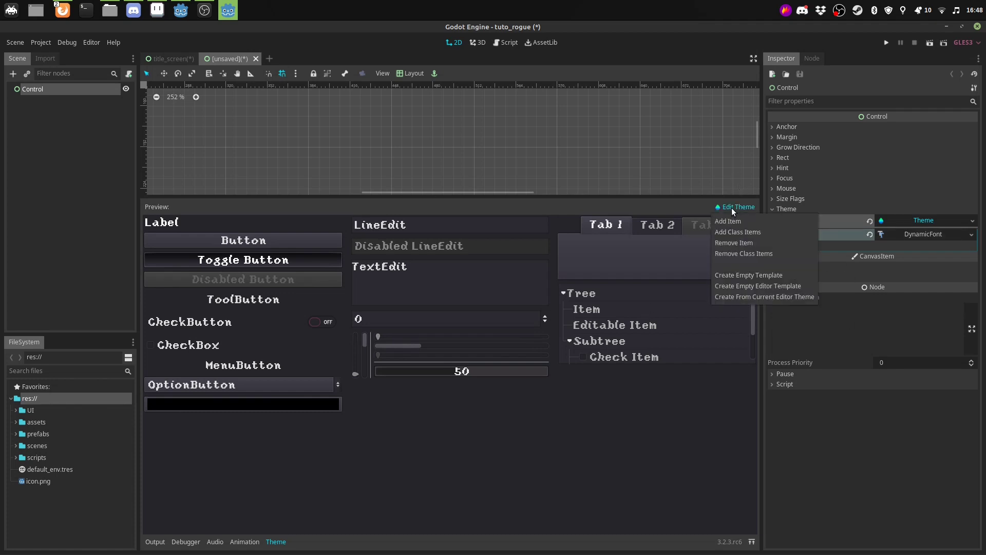
pyautogui.click(738, 233)
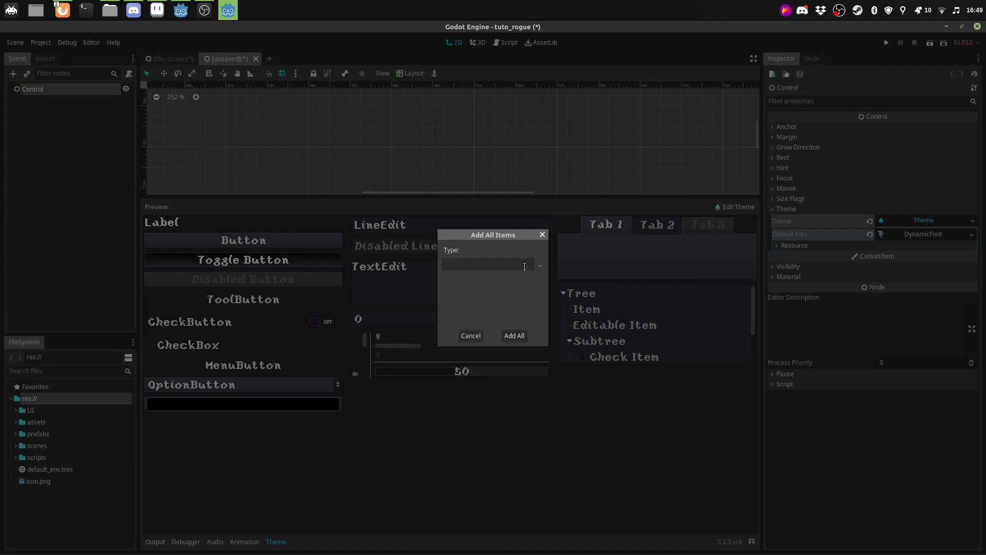
pyautogui.click(538, 268)
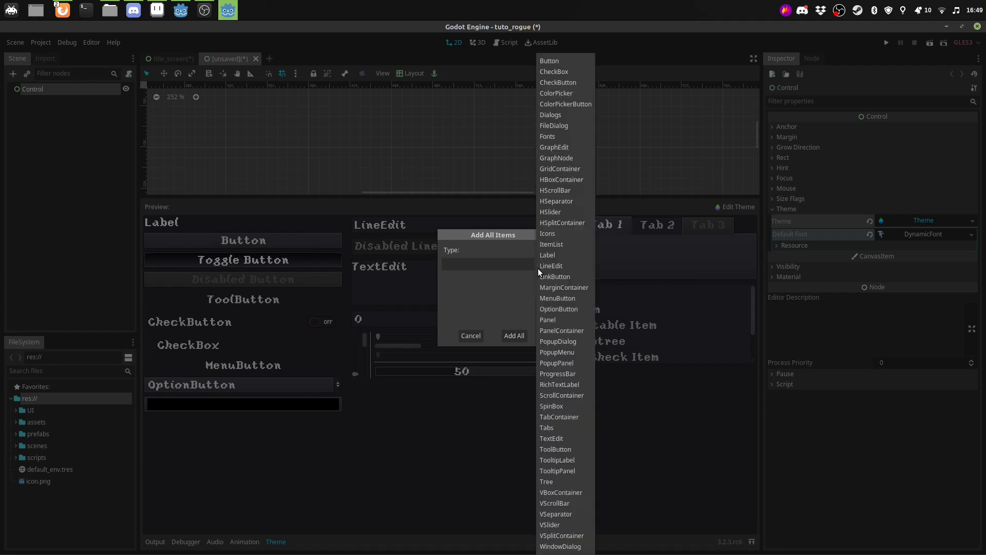
pyautogui.click(548, 62)
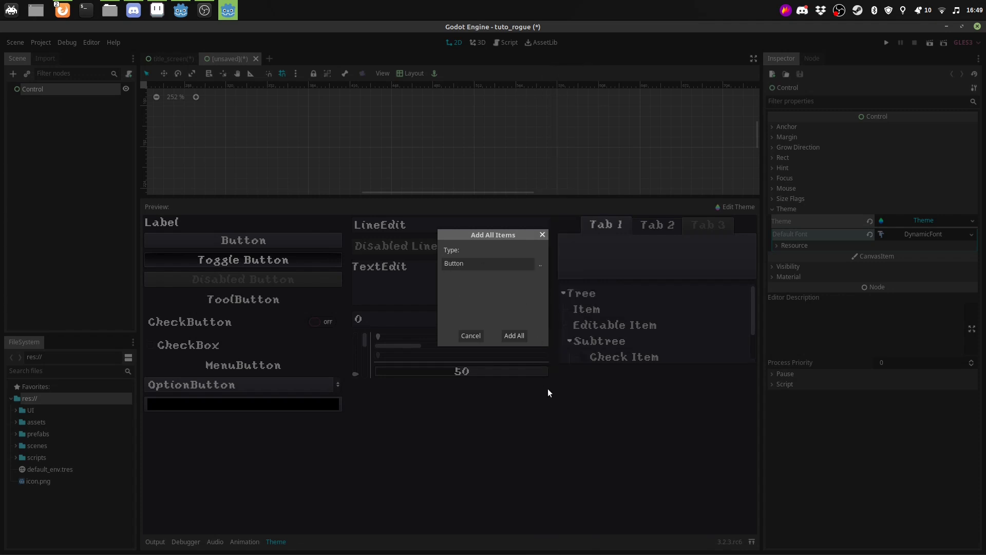
pyautogui.click(513, 338)
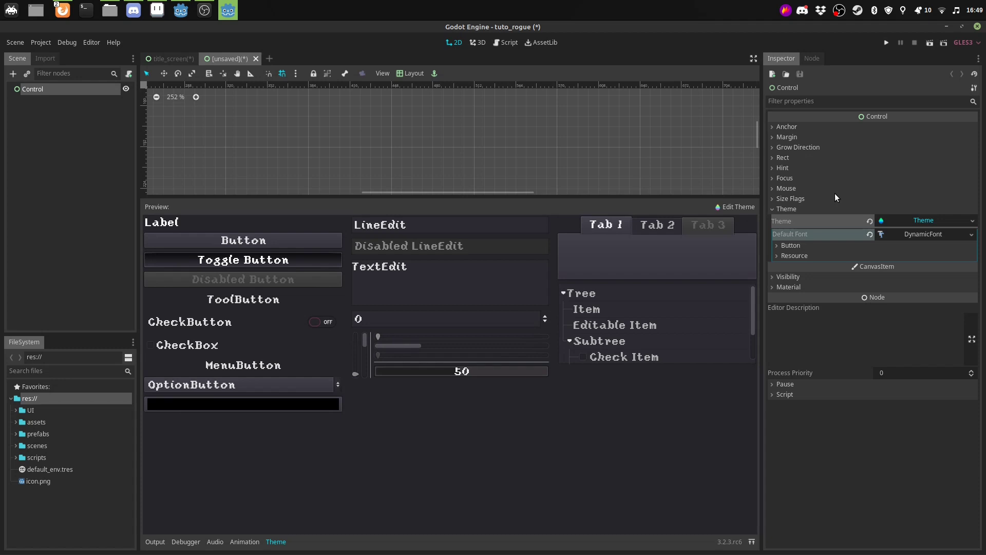
# Give the Button Hover style a new StyleBoxFlat with a red ff0000 background colour
pyautogui.click(790, 249)
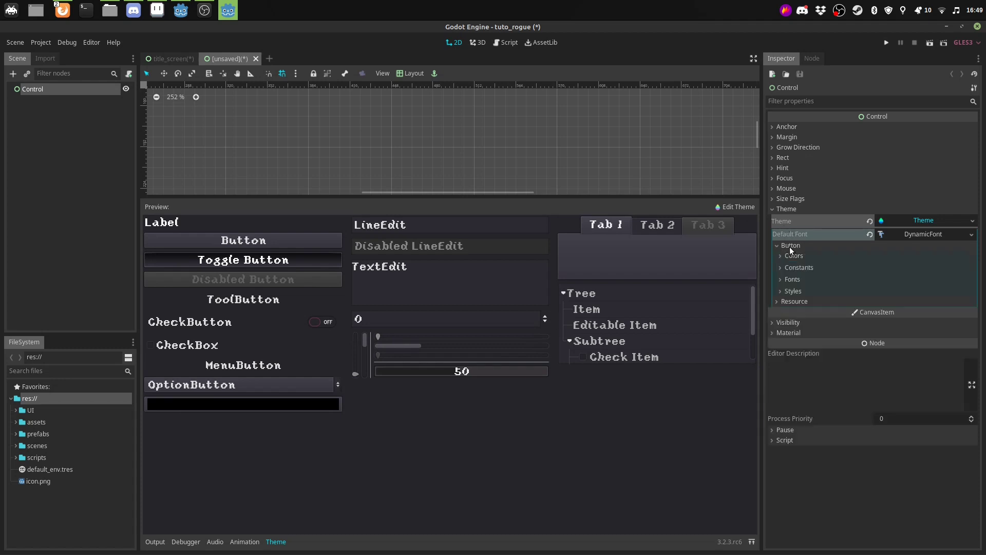
pyautogui.click(789, 290)
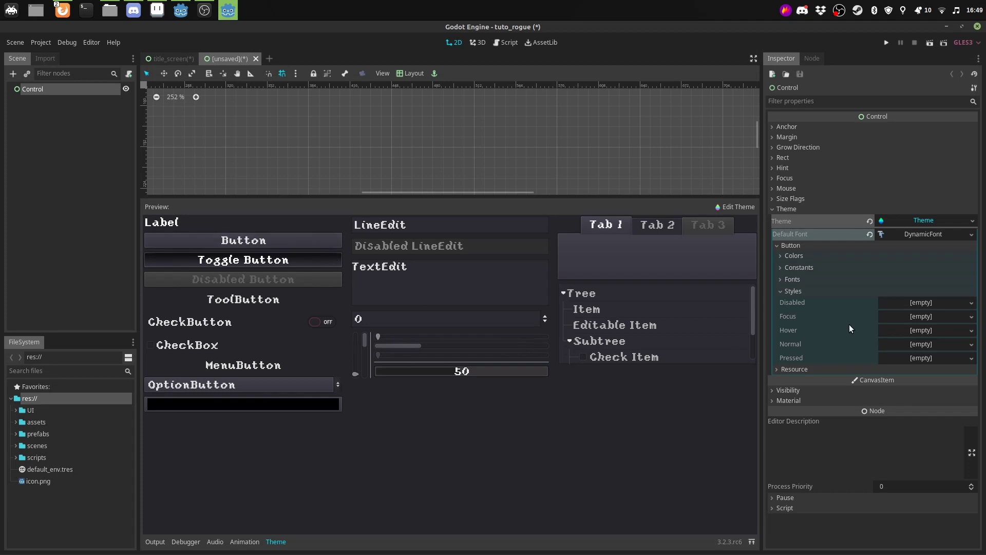
pyautogui.click(908, 332)
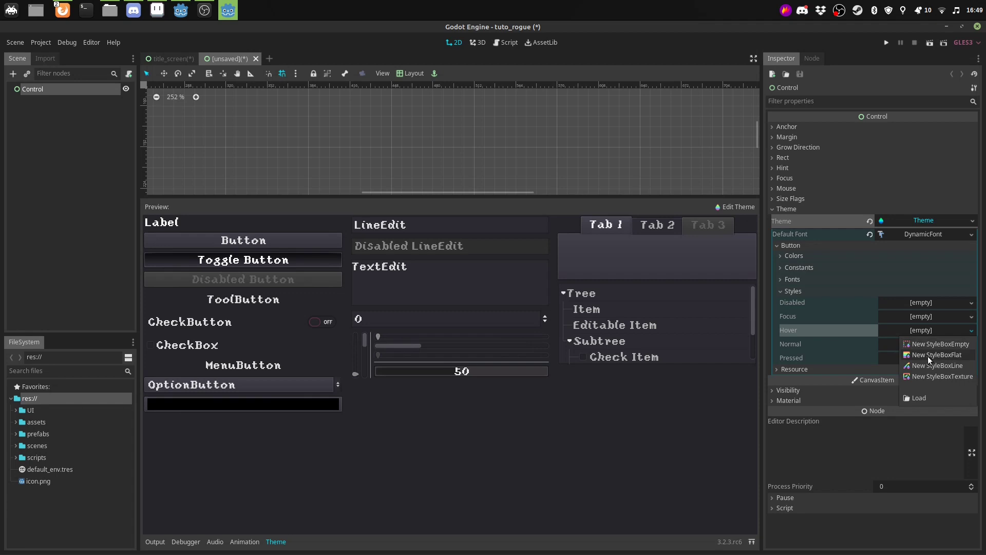
pyautogui.click(928, 356)
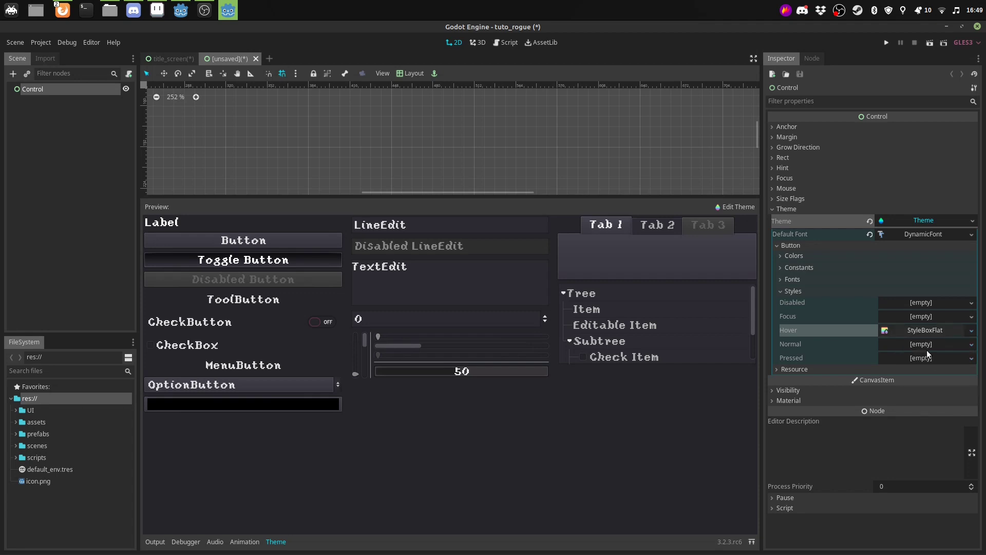
pyautogui.click(923, 331)
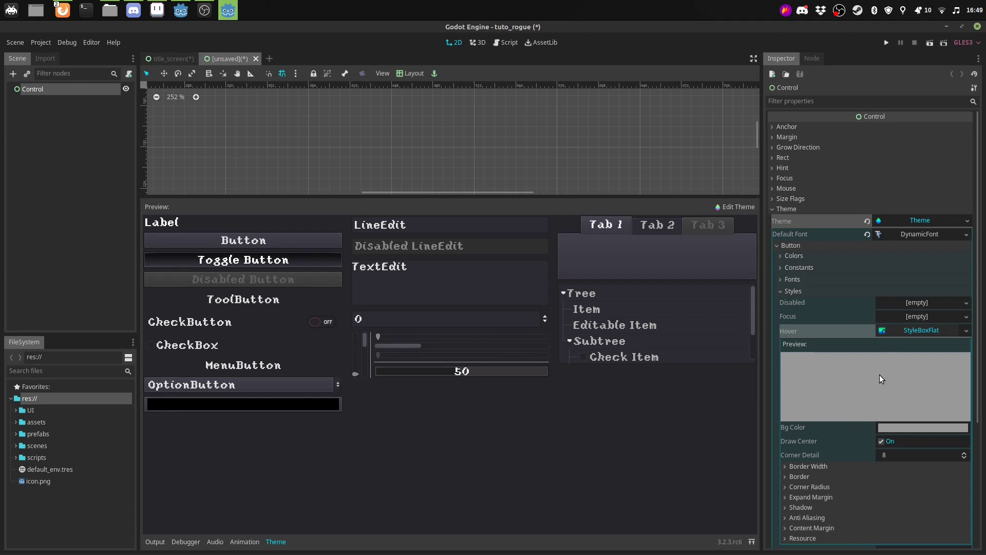
pyautogui.click(923, 430)
pyautogui.moveTo(843, 282); pyautogui.dragTo(870, 171)
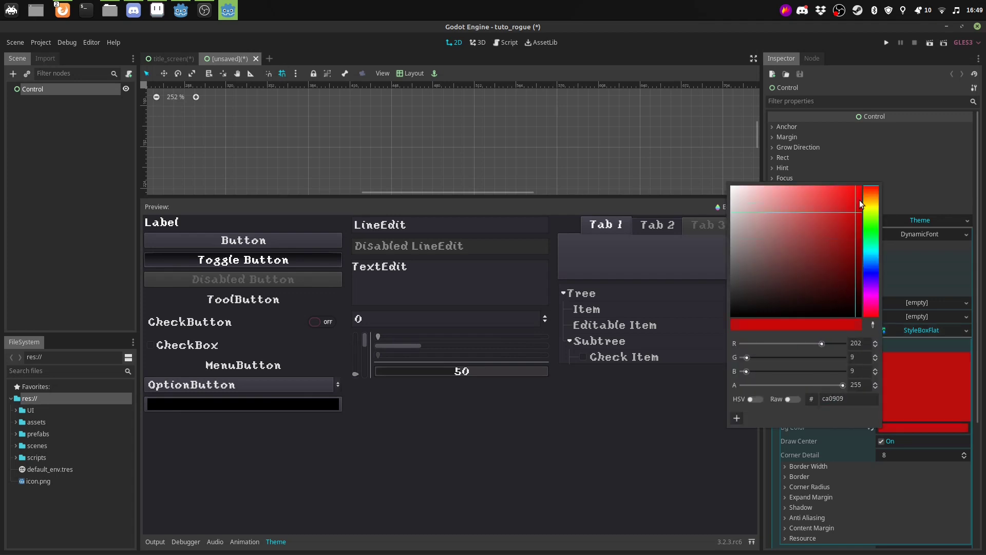
pyautogui.click(607, 206)
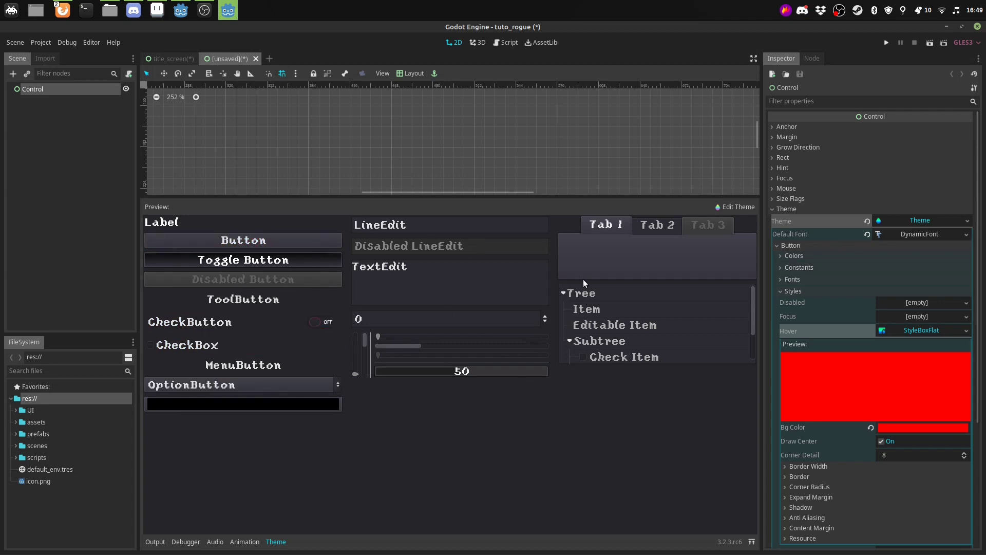
# Try the red hover on the preview CheckButton and Toggle Button, toggling them on and off
pyautogui.click(315, 325)
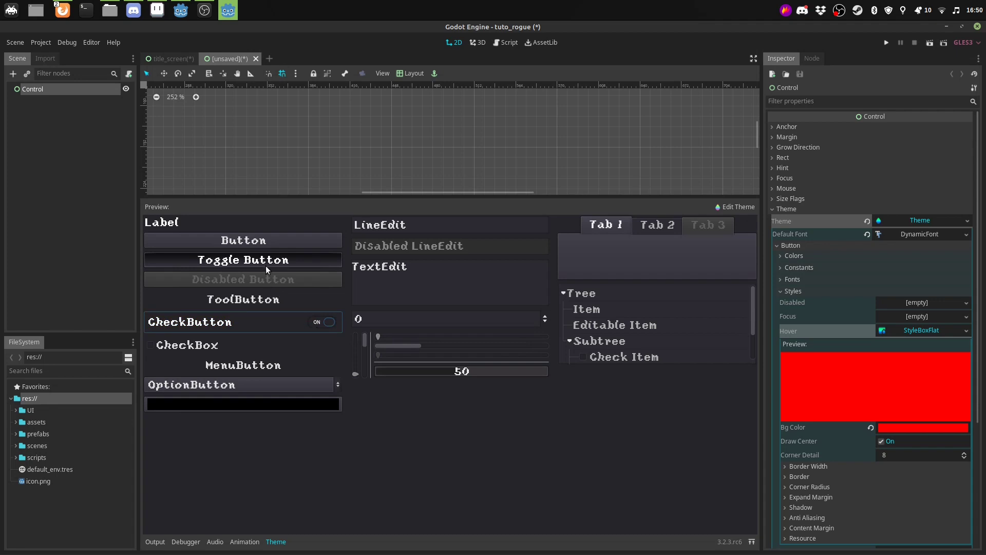
pyautogui.click(266, 260)
pyautogui.click(310, 326)
pyautogui.click(274, 262)
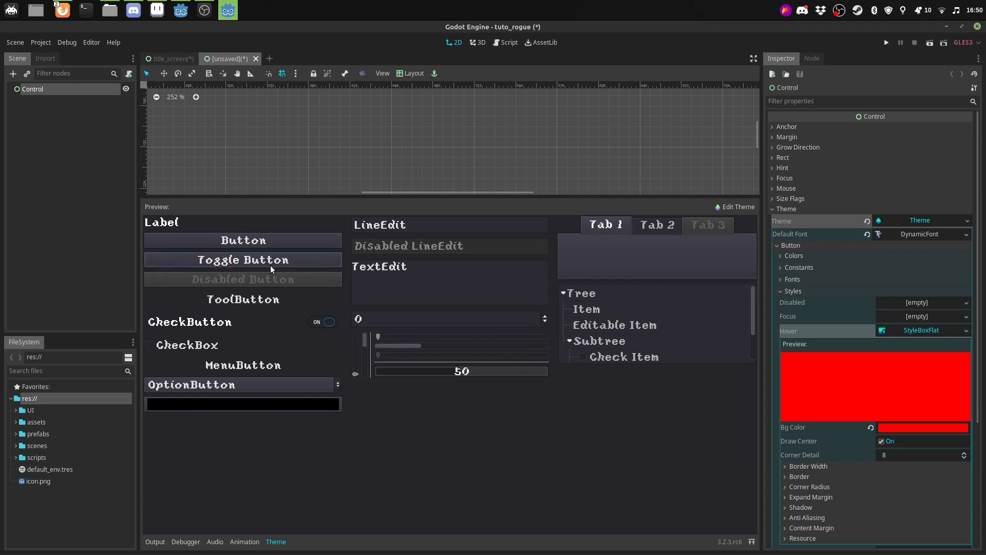
pyautogui.click(271, 266)
pyautogui.click(279, 263)
# Make the Hover style's background fully transparent by setting its alpha to 0
pyautogui.click(897, 426)
pyautogui.moveTo(843, 385); pyautogui.dragTo(746, 384)
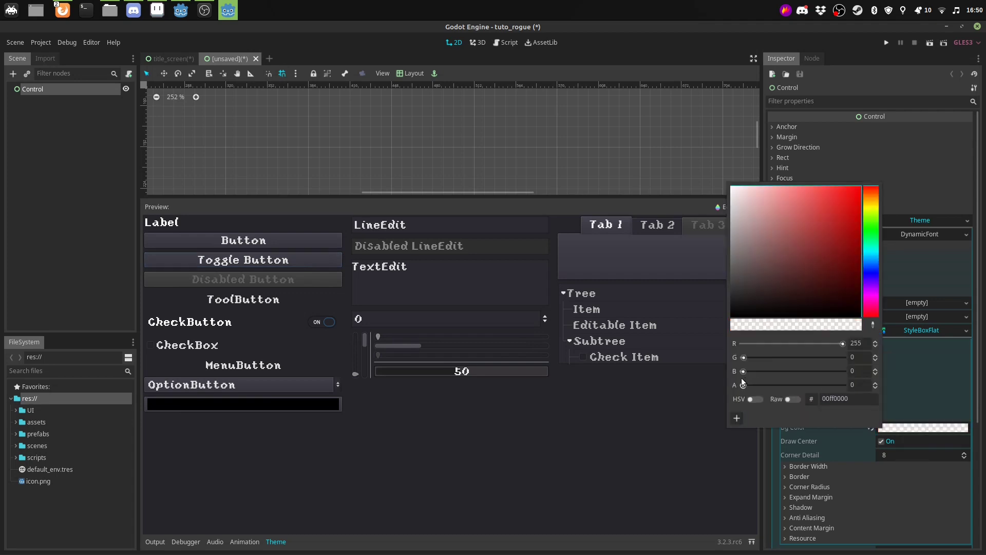
pyautogui.click(273, 222)
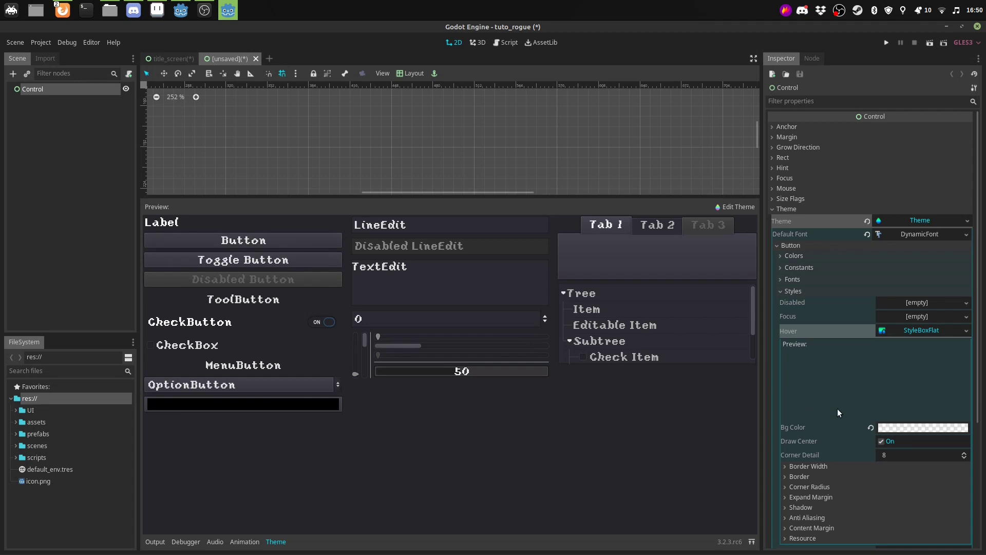
# Give the Hover style a 2 px near-white (fcfbfb) bottom border
pyautogui.click(795, 476)
pyautogui.scroll(-3, 867, 380)
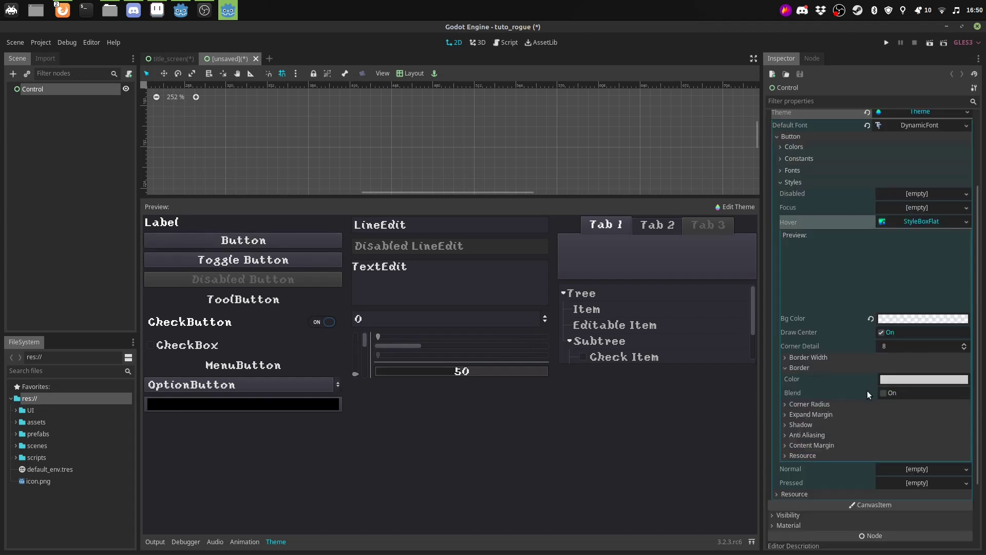
pyautogui.click(806, 359)
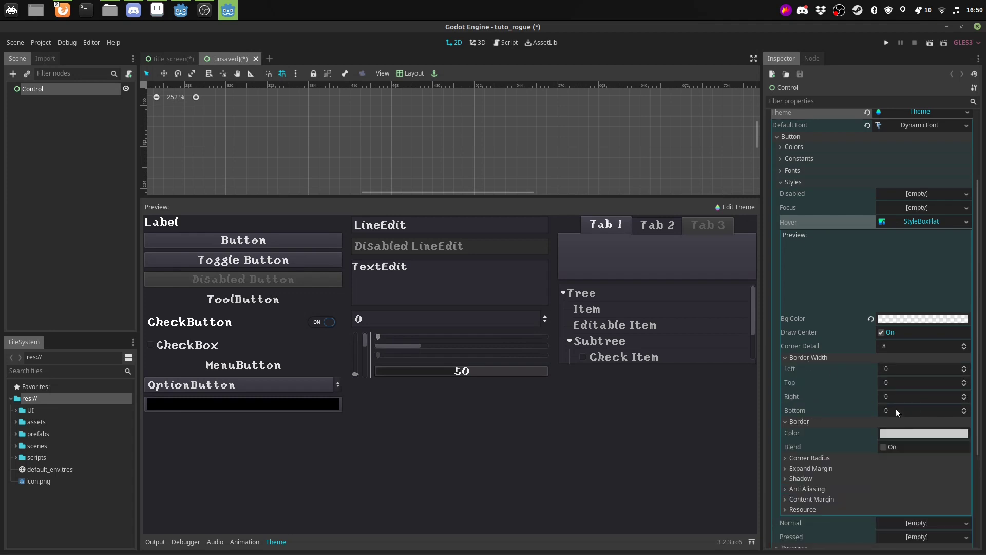
pyautogui.click(896, 411)
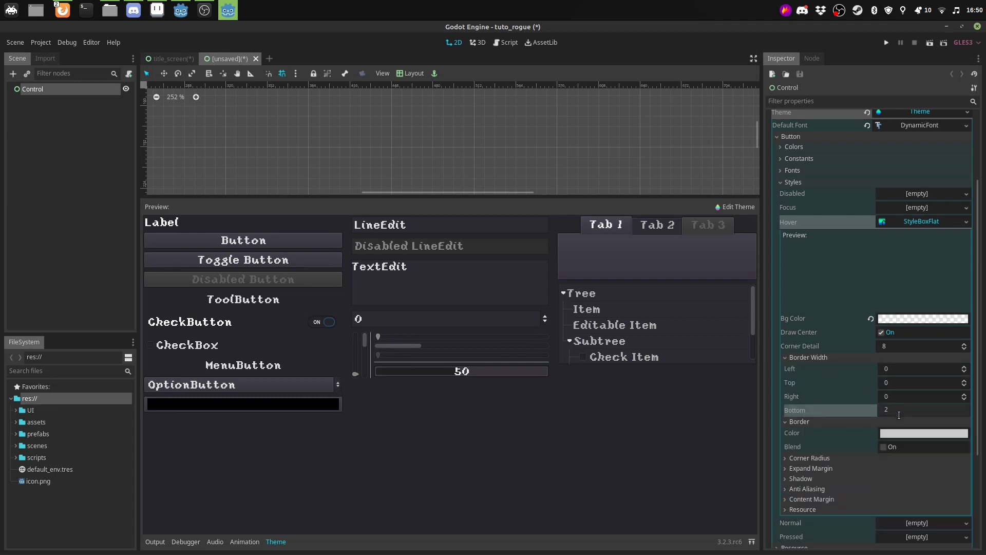
pyautogui.click(902, 433)
pyautogui.moveTo(825, 287); pyautogui.dragTo(734, 193)
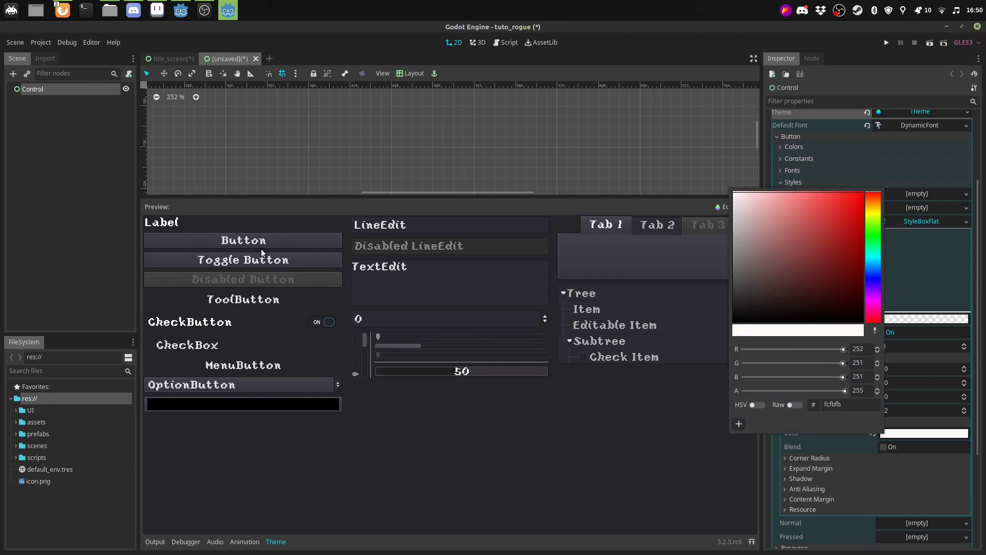
pyautogui.click(566, 70)
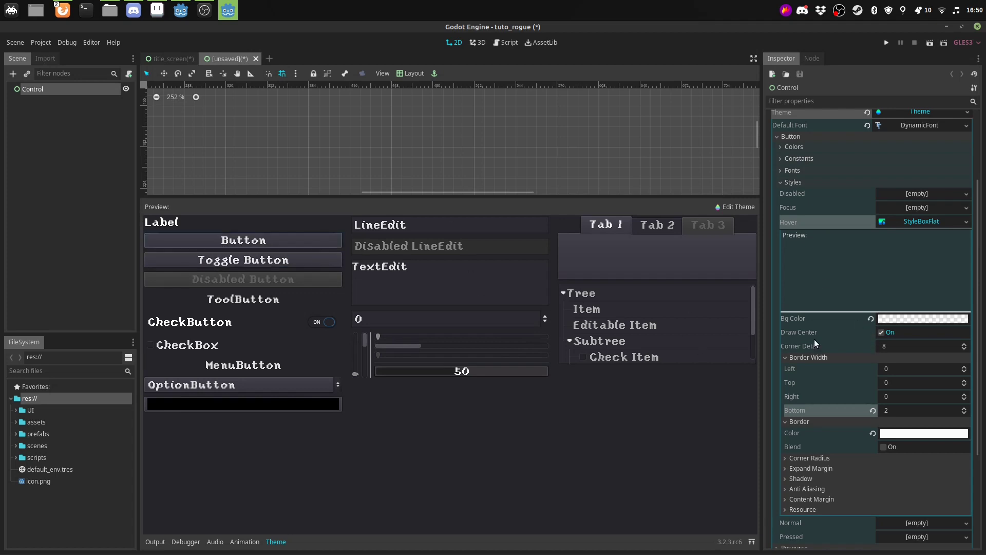
pyautogui.click(908, 224)
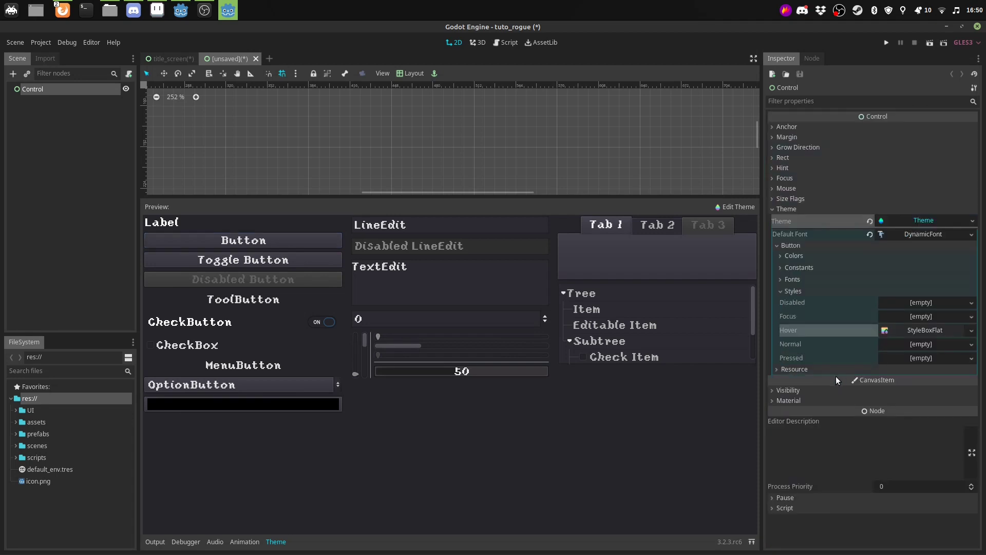
# Give the Button Normal style a new StyleBoxFlat with a fully transparent background
pyautogui.click(926, 346)
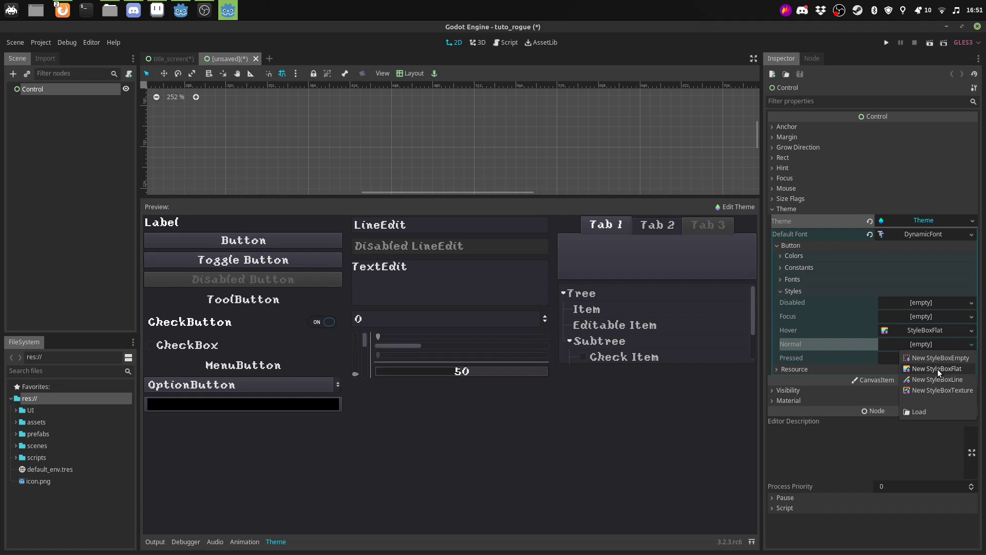
pyautogui.click(938, 369)
pyautogui.click(922, 340)
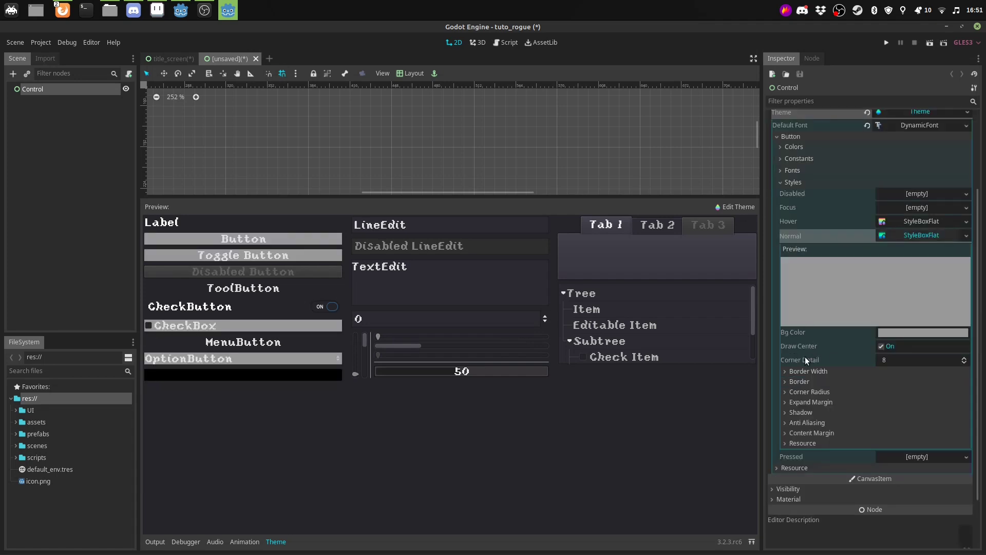
pyautogui.click(906, 333)
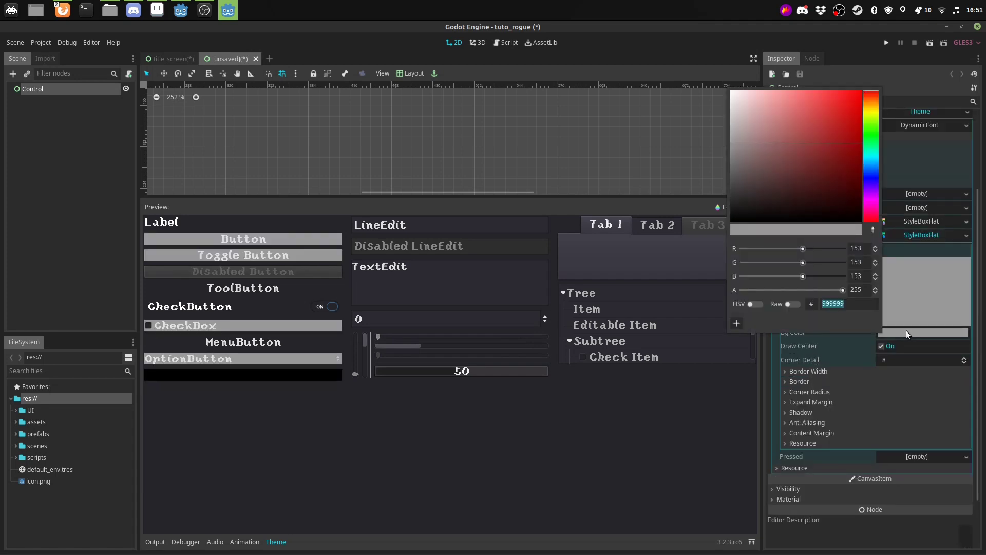
pyautogui.moveTo(843, 291); pyautogui.dragTo(711, 289)
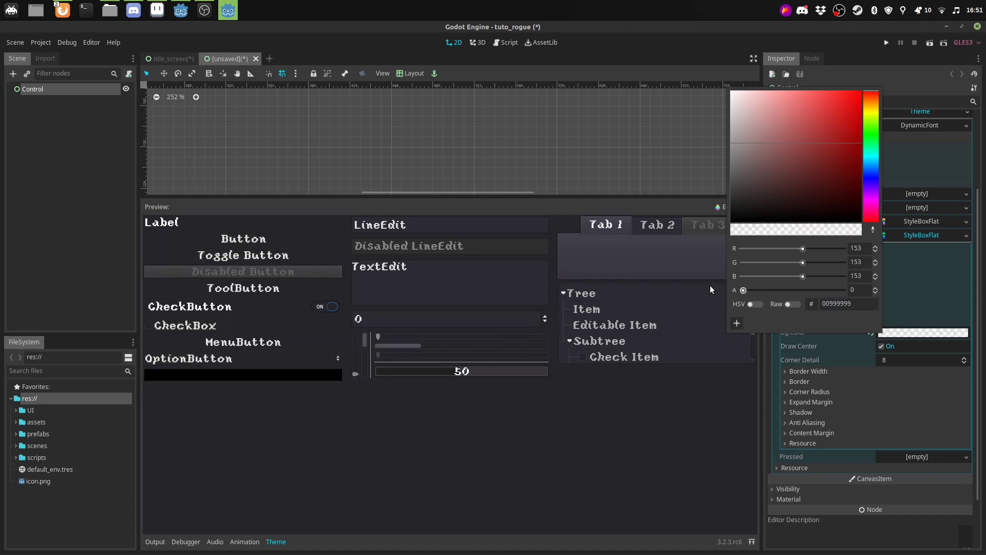
pyautogui.click(656, 67)
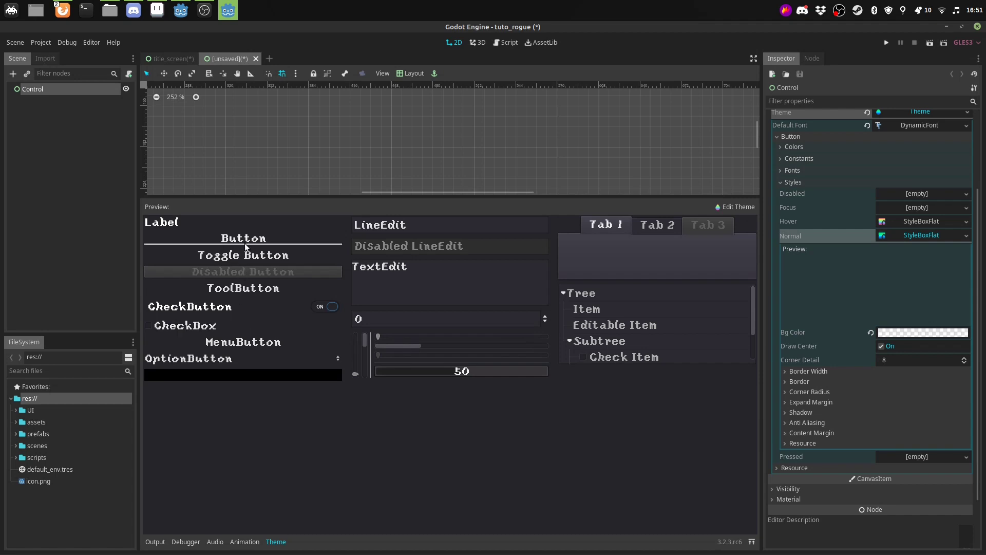
# Set the Normal style's bottom border width to 2 and its border colour to alpha 0
pyautogui.click(800, 381)
pyautogui.click(804, 371)
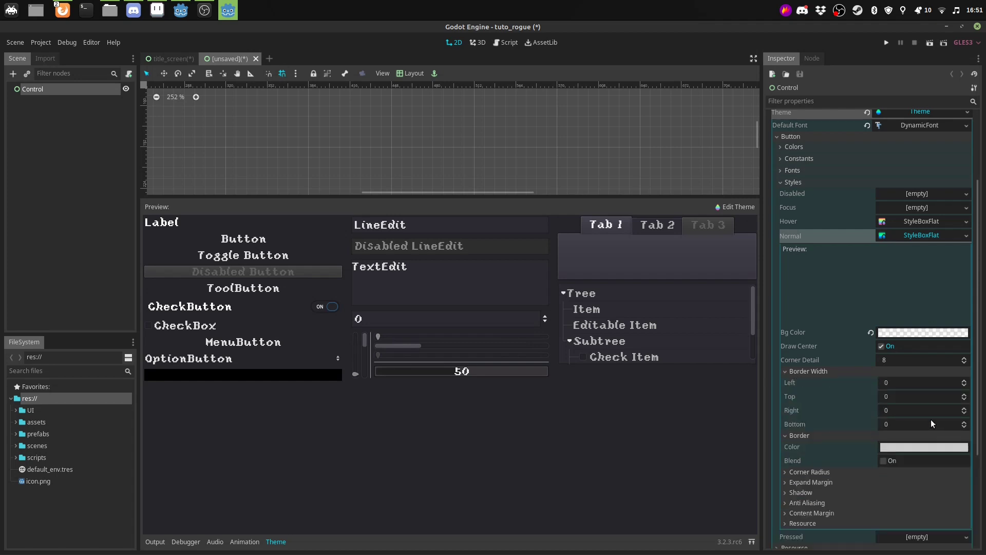
pyautogui.click(894, 425)
pyautogui.write('2')
pyautogui.press('Return')
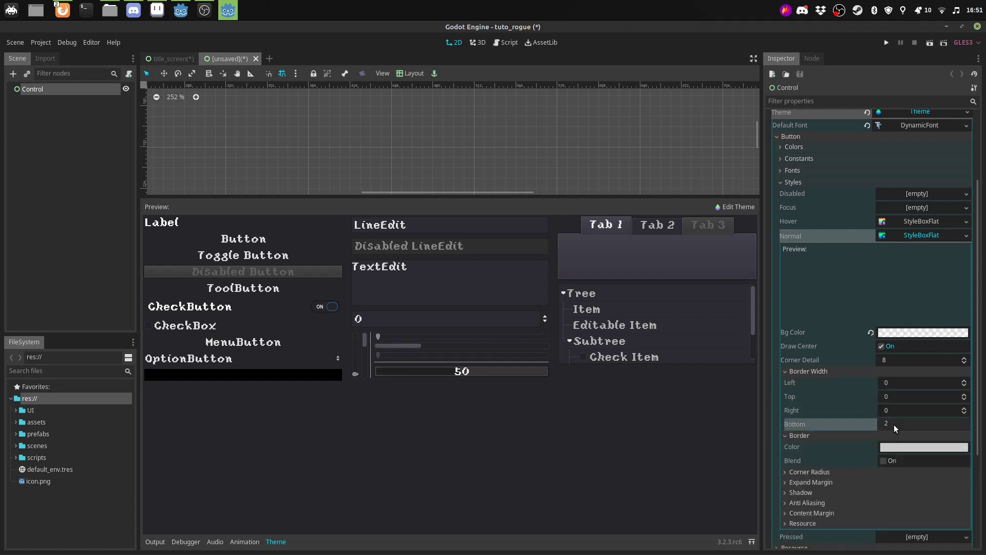
pyautogui.click(900, 448)
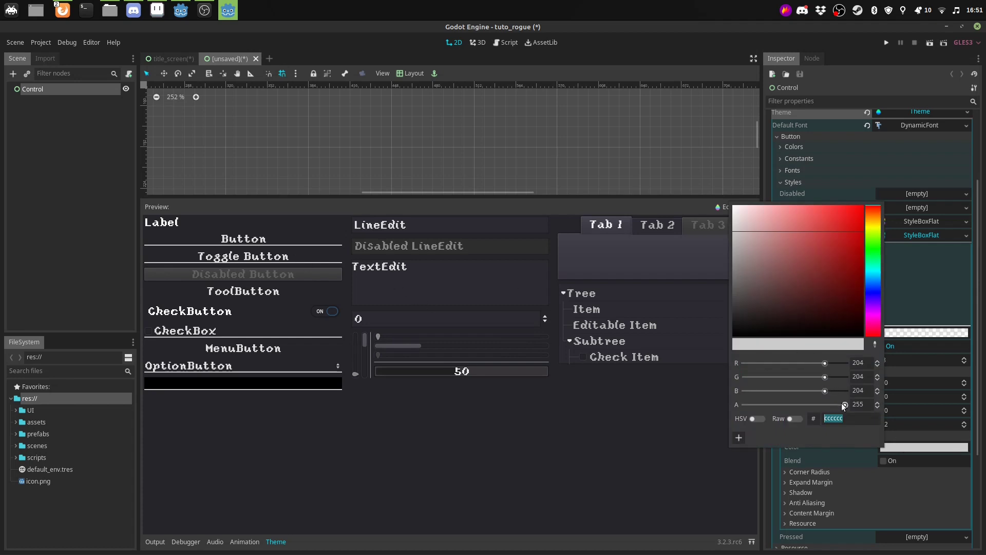
pyautogui.moveTo(842, 403); pyautogui.dragTo(719, 397)
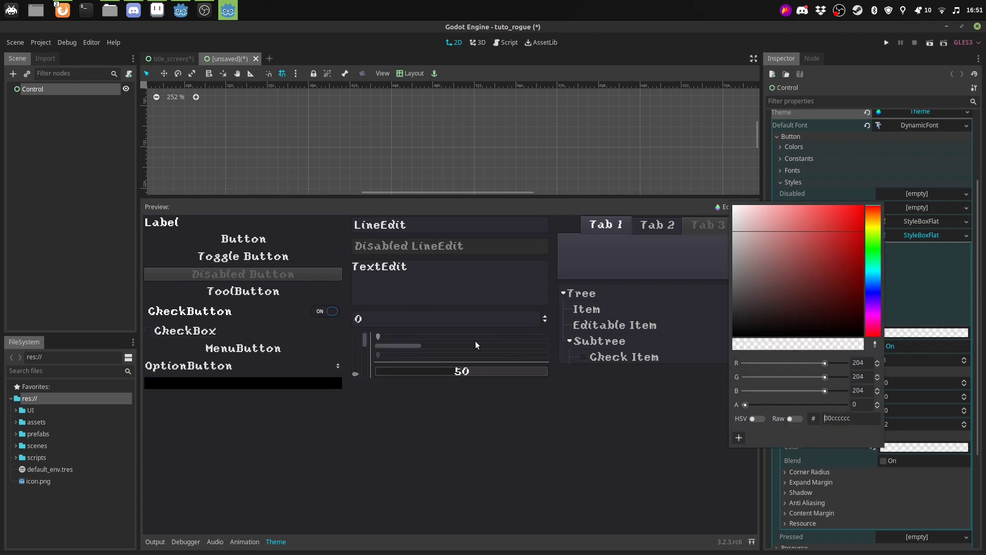
pyautogui.click(332, 162)
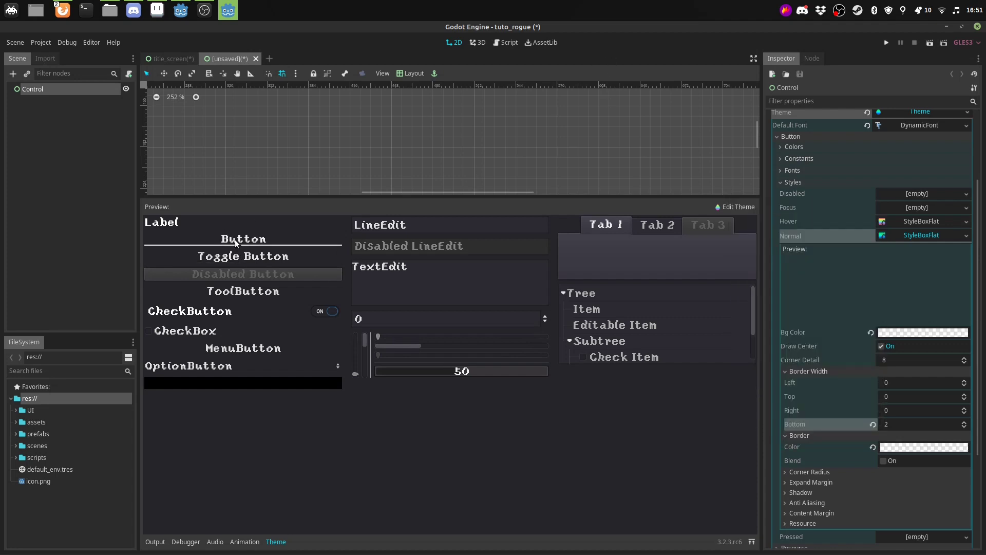
# Try the preview Button and Toggle Button with the new Normal style
pyautogui.click(241, 243)
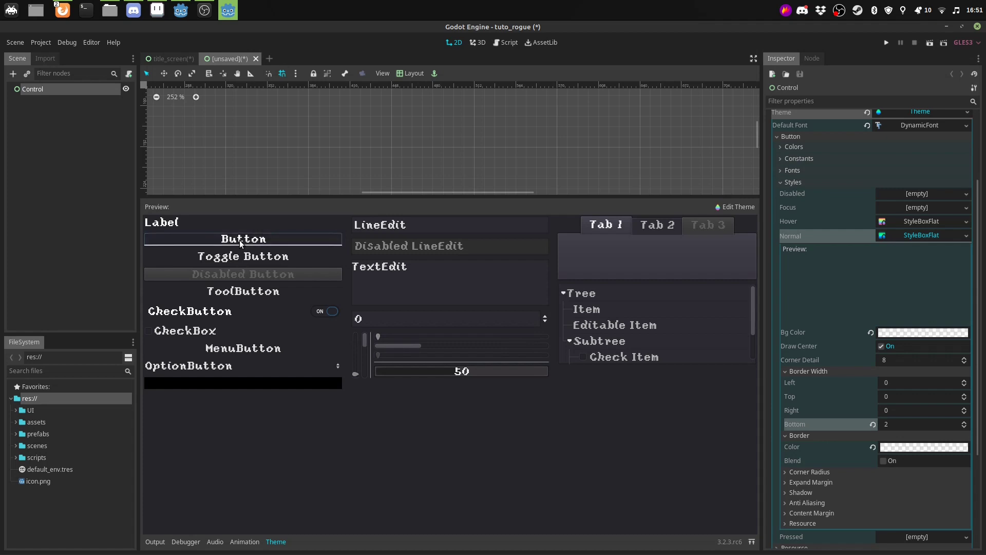
pyautogui.click(238, 261)
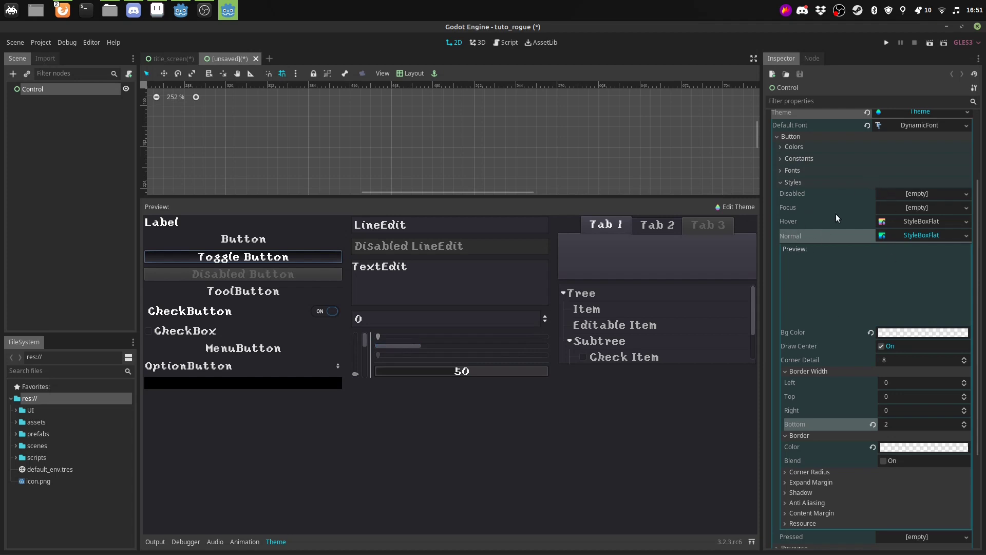
pyautogui.click(927, 236)
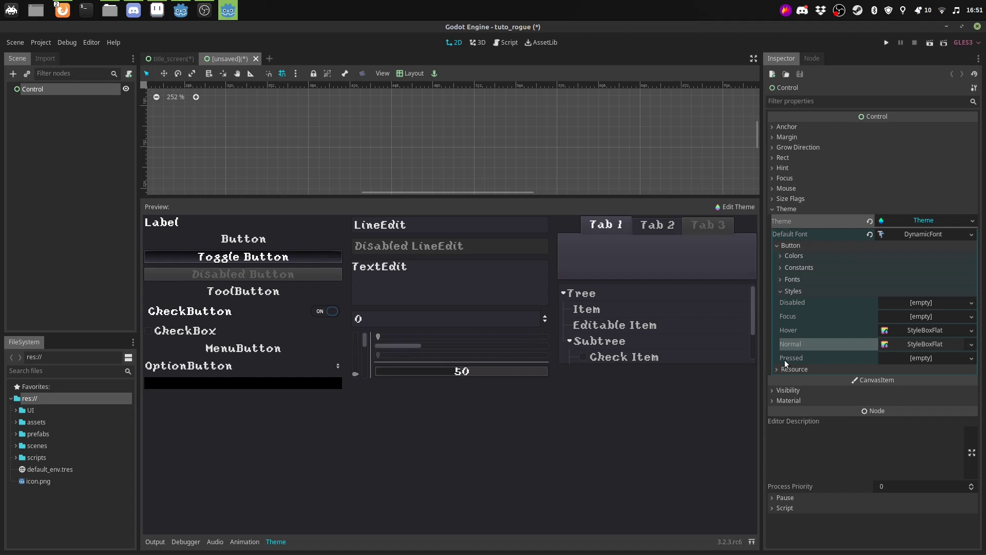
# Give the Button Pressed style a new StyleBoxFlat with a fully transparent background
pyautogui.click(921, 358)
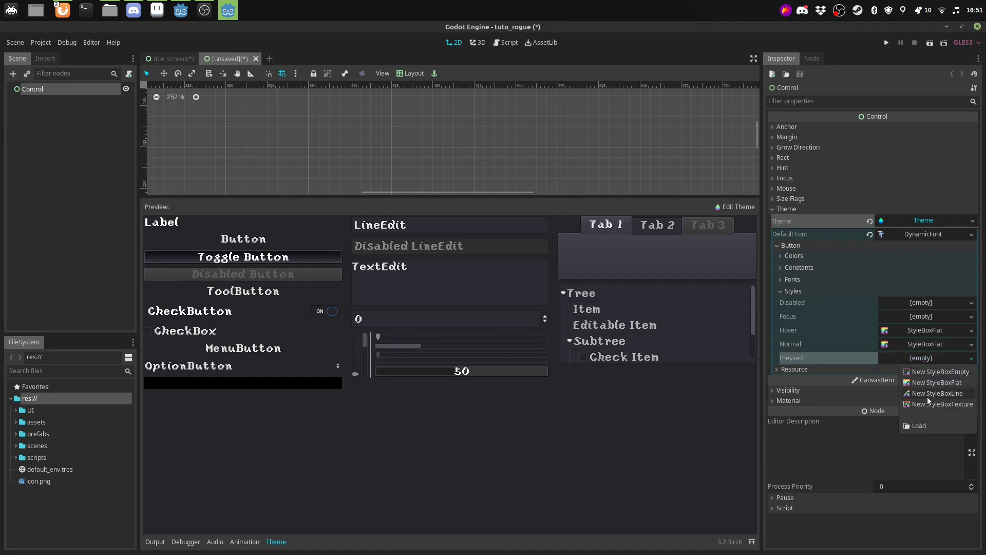
pyautogui.click(936, 382)
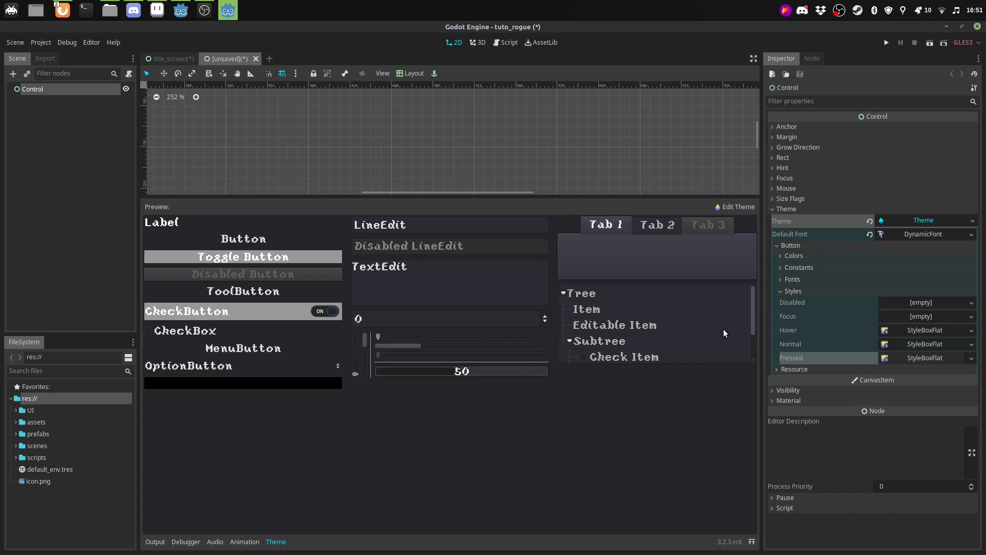
pyautogui.click(921, 358)
pyautogui.scroll(-3, 888, 249)
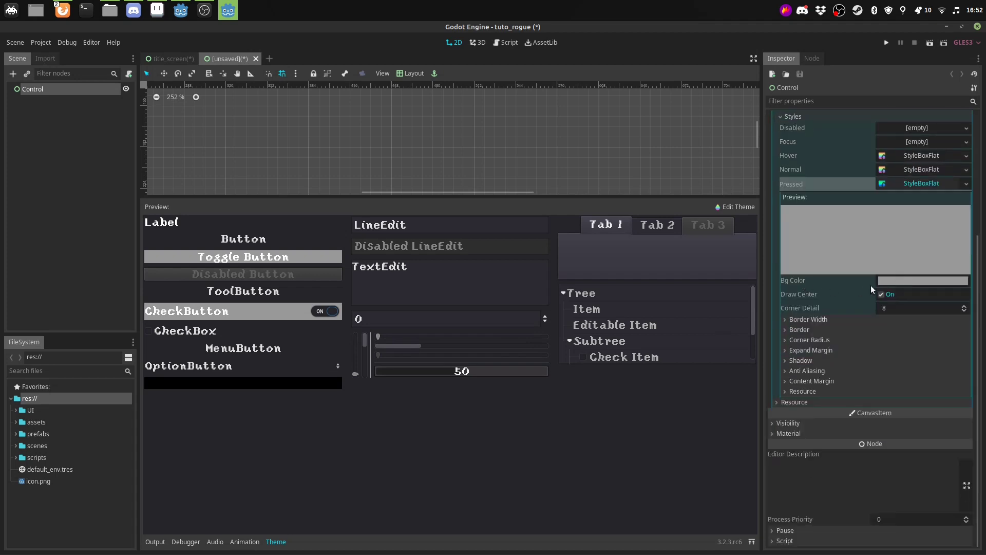
pyautogui.click(910, 281)
pyautogui.moveTo(845, 238); pyautogui.dragTo(714, 237)
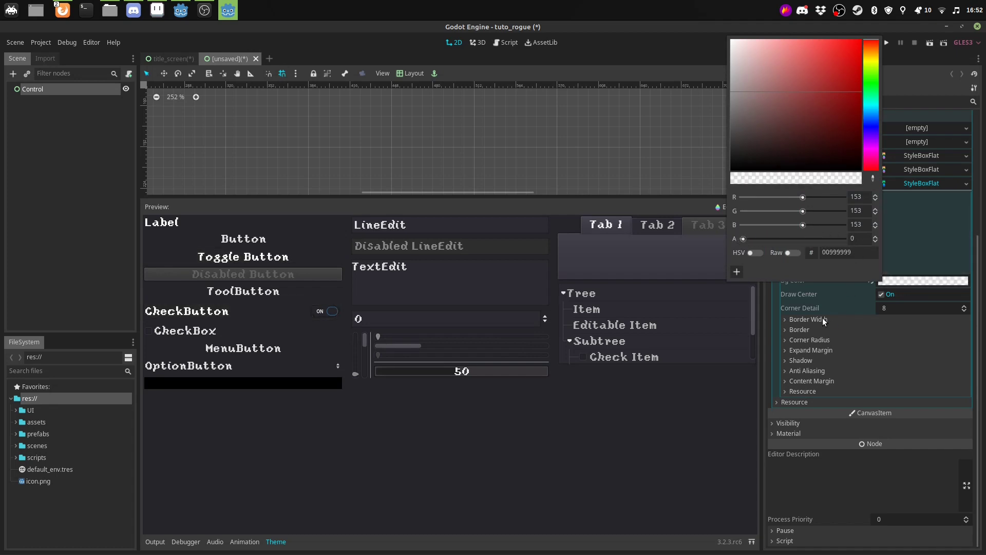
pyautogui.click(825, 321)
# Set the Pressed style's left, top, right and bottom border widths to 2, then check the preview Button
pyautogui.click(886, 331)
pyautogui.write('2')
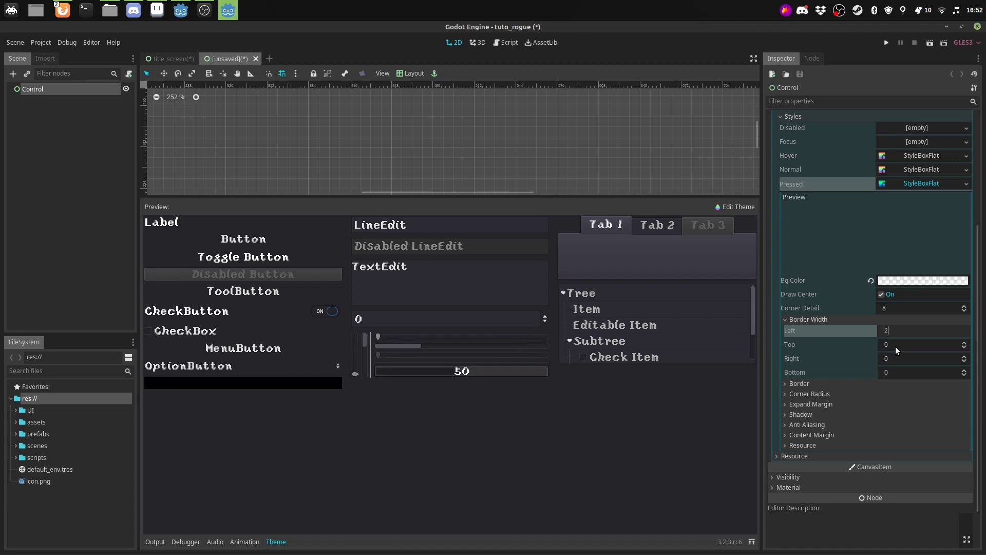
pyautogui.click(896, 345)
pyautogui.write('2')
pyautogui.click(897, 359)
pyautogui.write('2')
pyautogui.click(896, 372)
pyautogui.write('2')
pyautogui.press('Return')
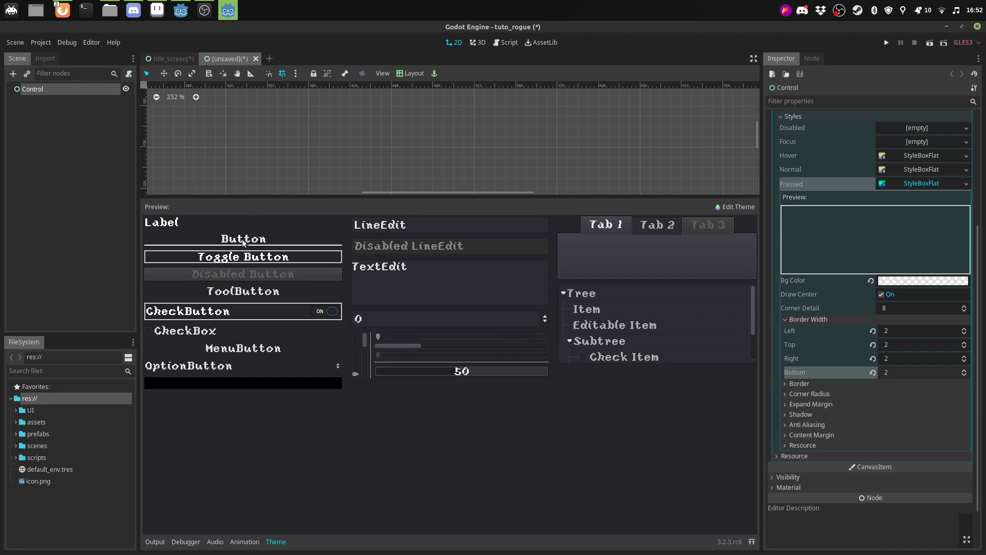
pyautogui.click(242, 244)
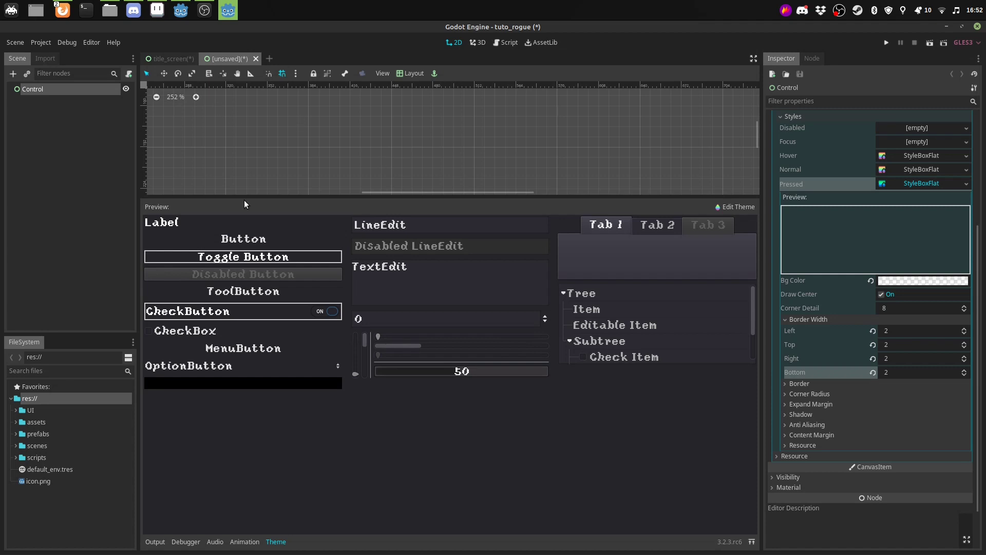
pyautogui.scroll(5, 927, 280)
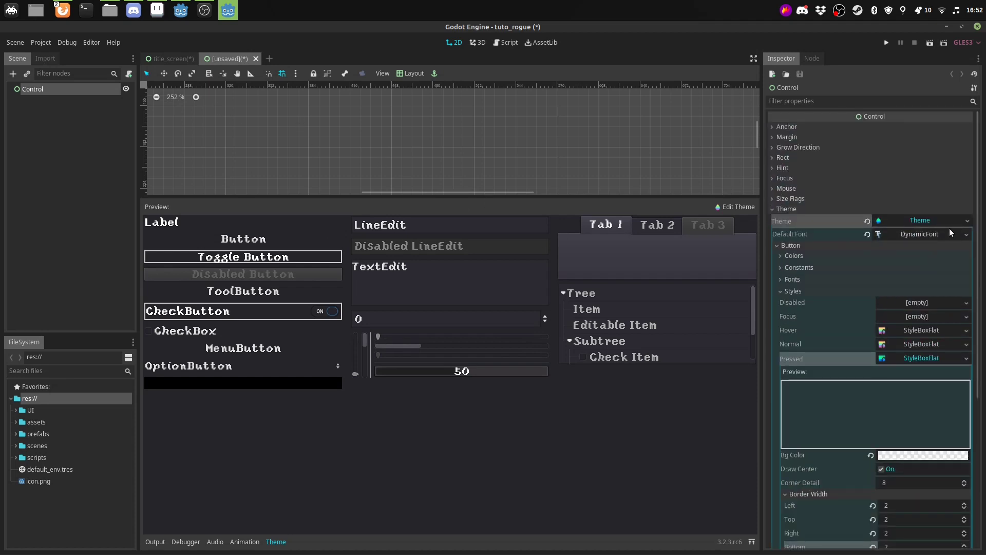
# Save the theme resource as theme.theme in the assets folder
pyautogui.click(968, 225)
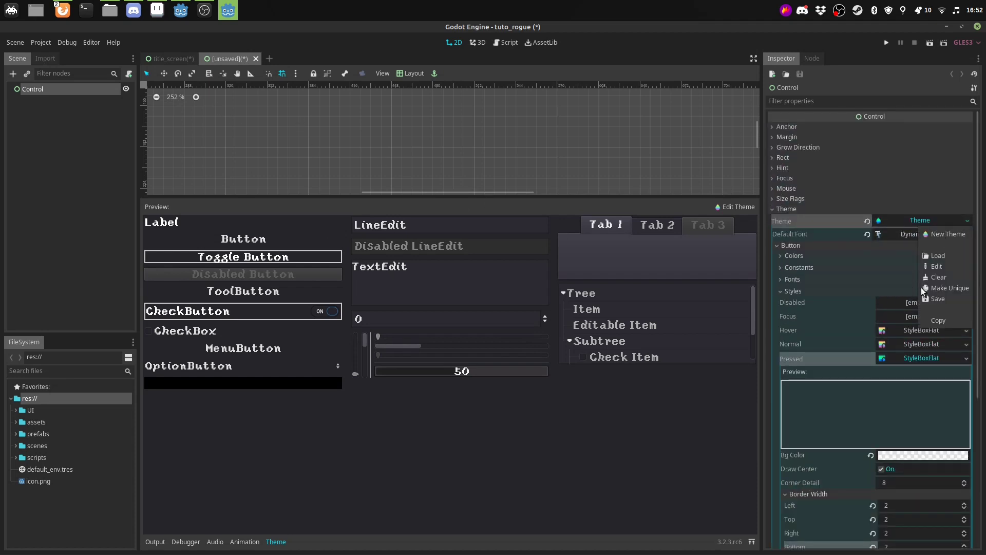
pyautogui.click(933, 304)
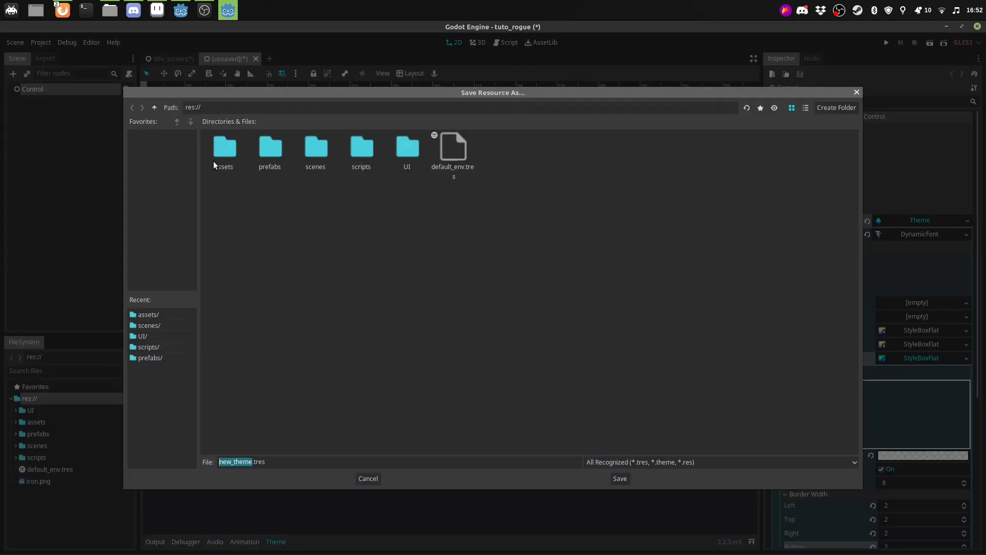
pyautogui.doubleClick(220, 147)
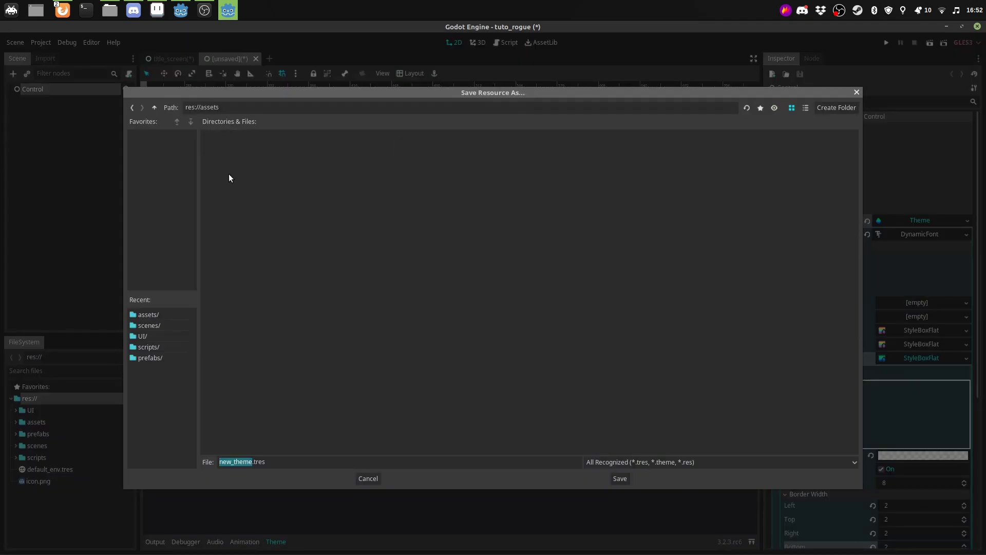
pyautogui.click(236, 462)
pyautogui.press('BackSpace')
pyautogui.press('BackSpace')
pyautogui.press('BackSpace')
pyautogui.press('BackSpace')
pyautogui.press('BackSpace')
pyautogui.press('BackSpace')
pyautogui.click(616, 480)
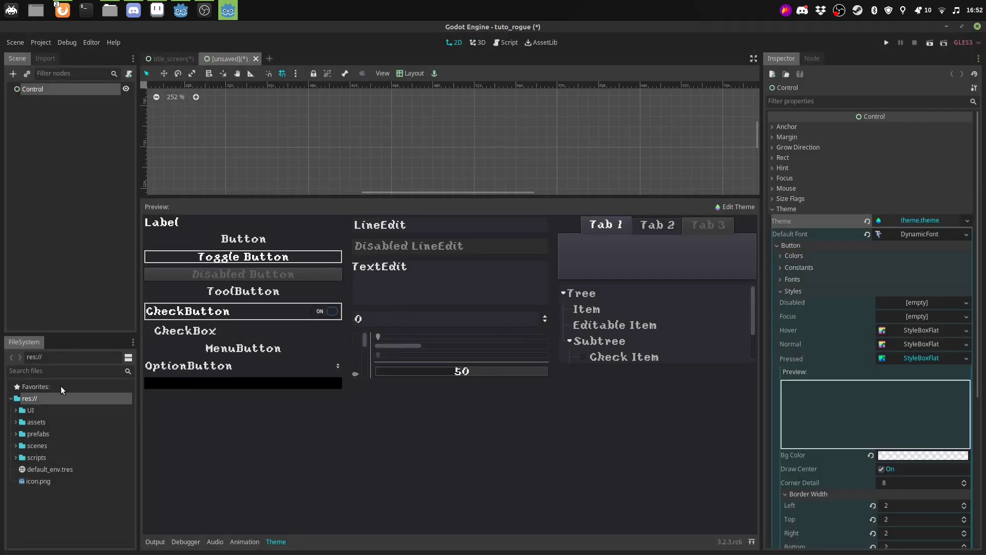
# Expand the assets folder in FileSystem to show theme.theme, and enlarge the canvas area
pyautogui.click(29, 423)
pyautogui.doubleClick(29, 424)
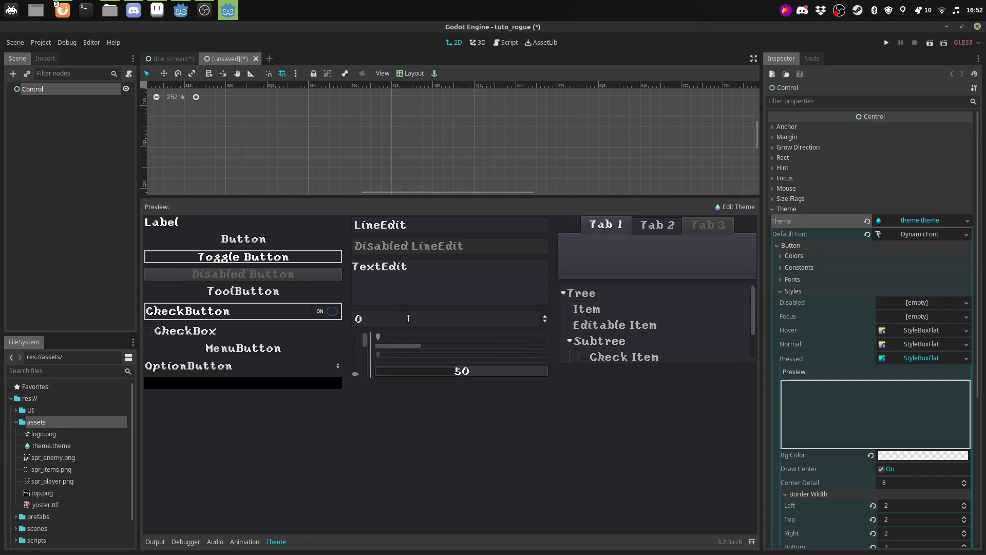
pyautogui.scroll(-1, 399, 137)
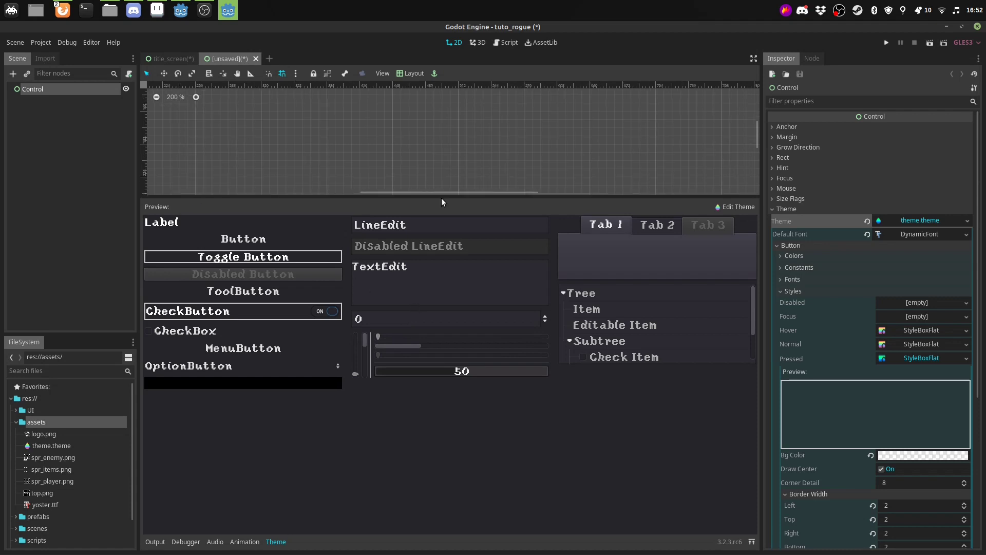
pyautogui.moveTo(447, 200); pyautogui.dragTo(477, 406)
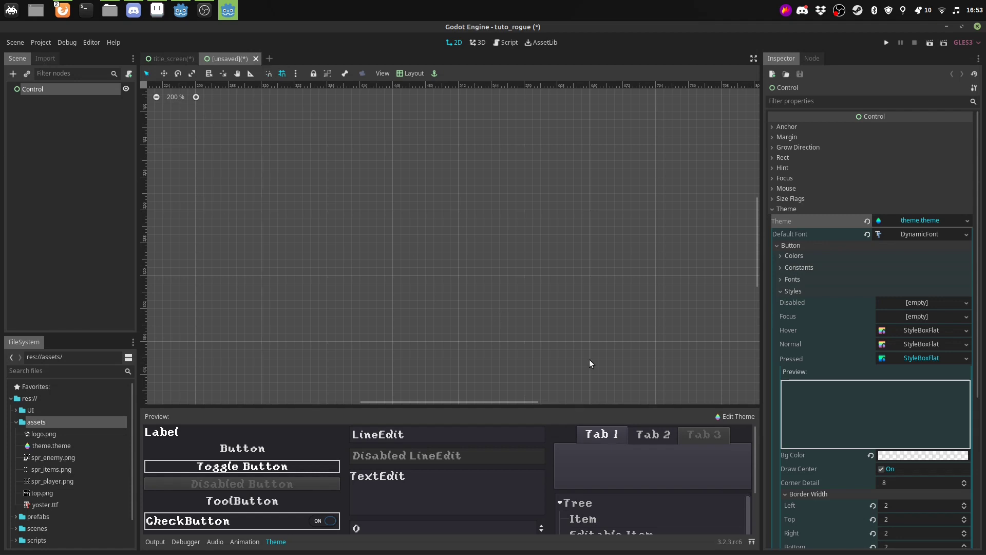
# In the title_screen scene, select the root node and load a theme file for it
pyautogui.click(171, 58)
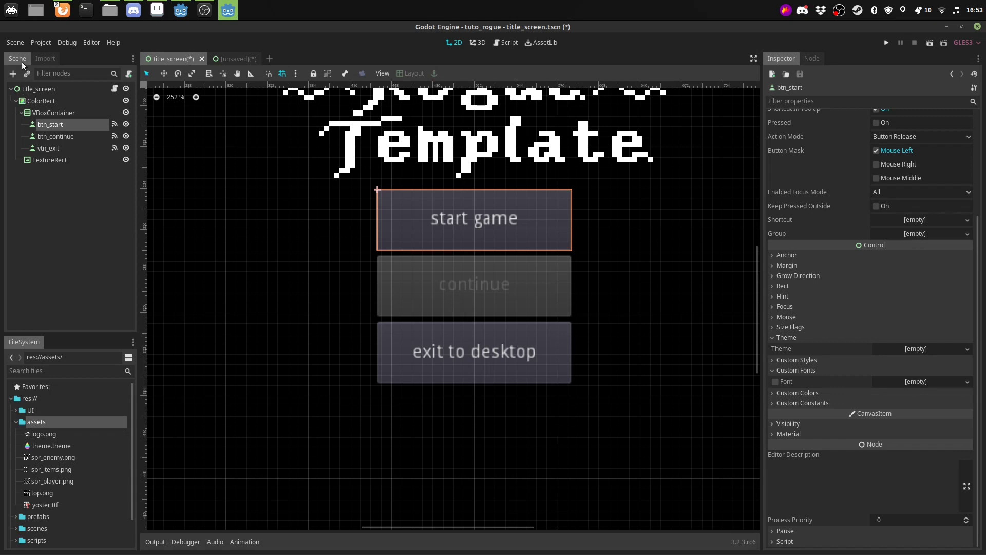
pyautogui.click(32, 91)
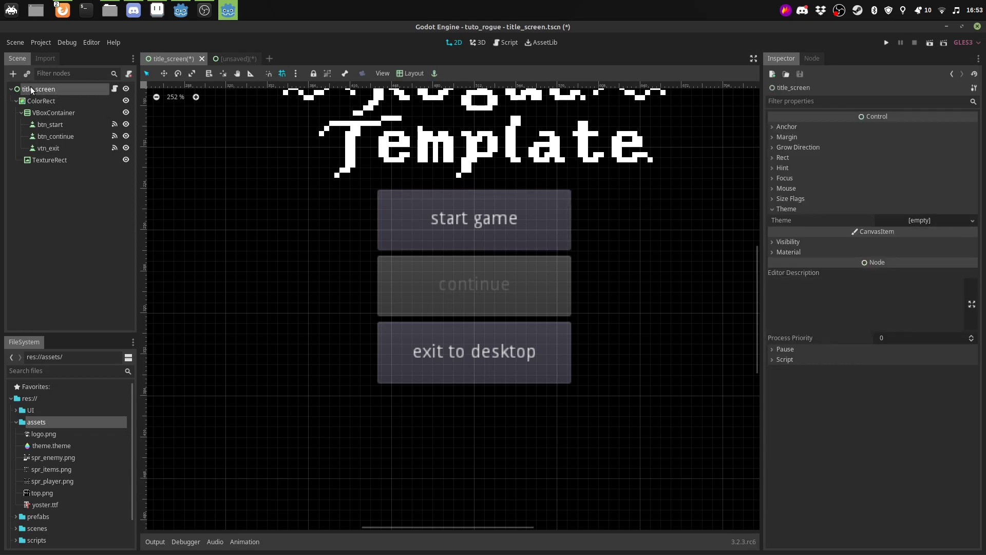
pyautogui.click(929, 220)
pyautogui.click(948, 255)
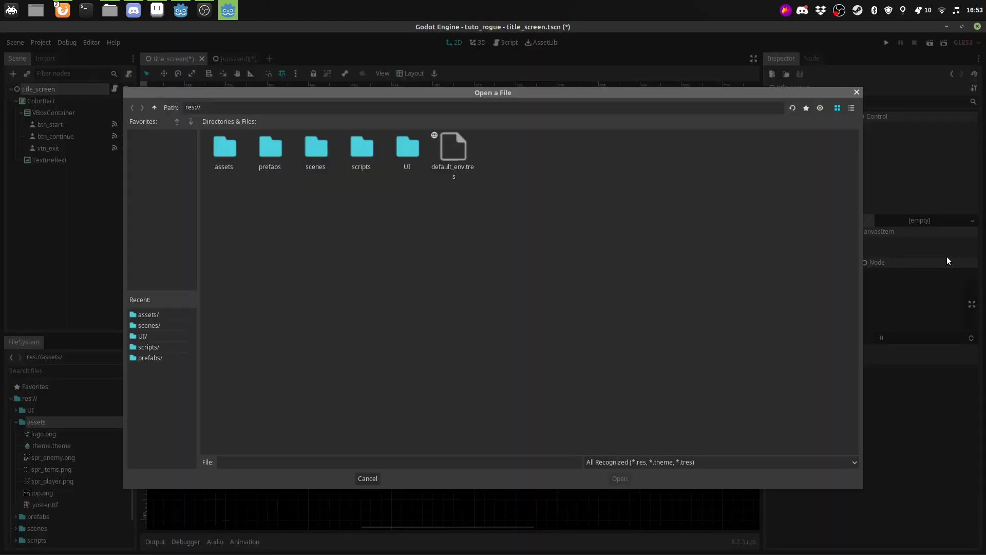
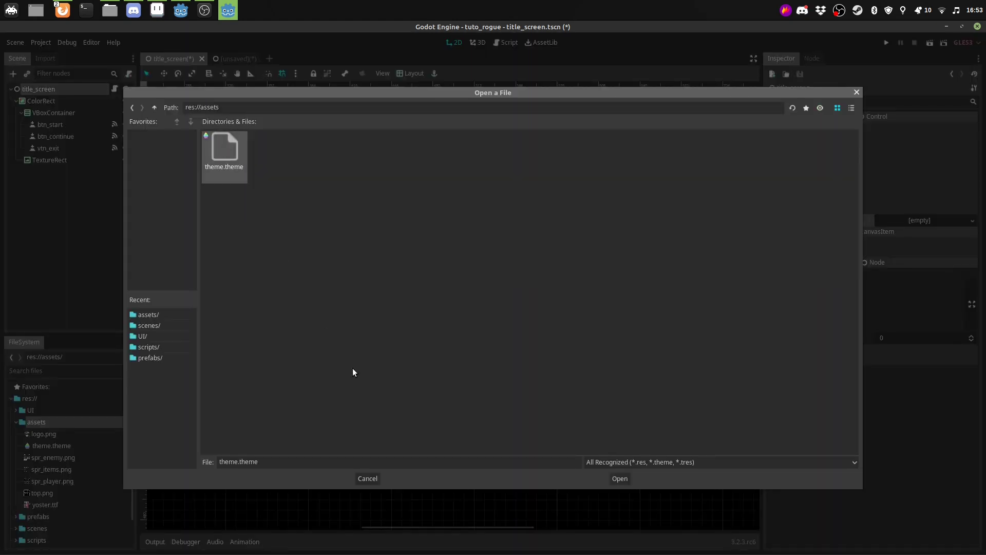
# Load theme.theme as the title screen root's Theme and test-run the game
pyautogui.click(619, 478)
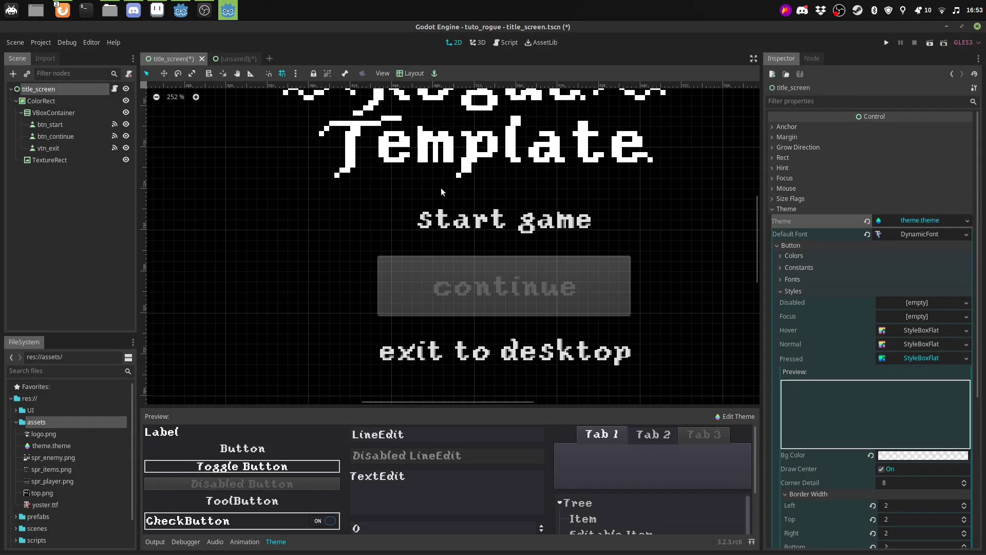
pyautogui.moveTo(429, 245); pyautogui.dragTo(402, 199, button='middle')
pyautogui.scroll(-1, 406, 221)
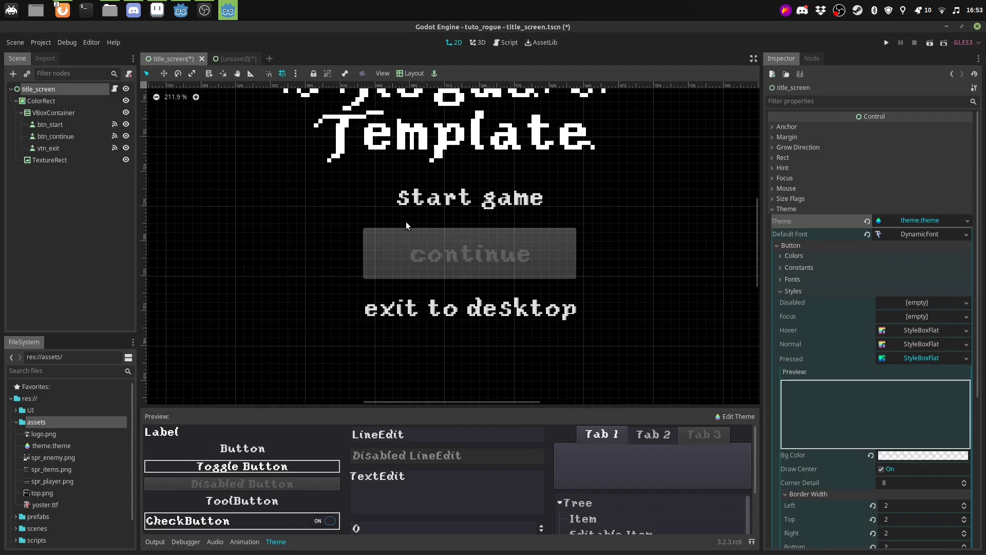
pyautogui.click(886, 43)
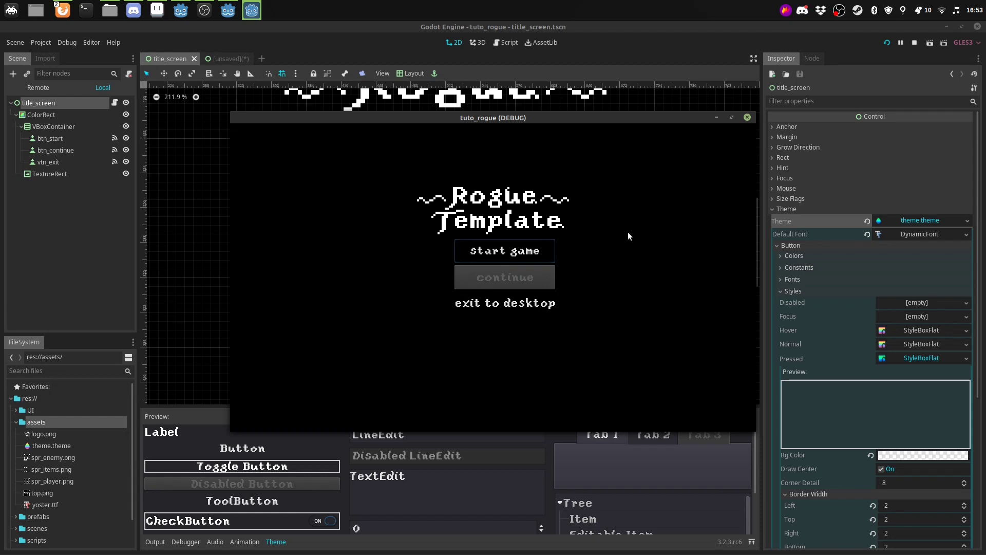
pyautogui.click(50, 104)
# Close the empty [unsaved] scene tab without saving
pyautogui.click(235, 59)
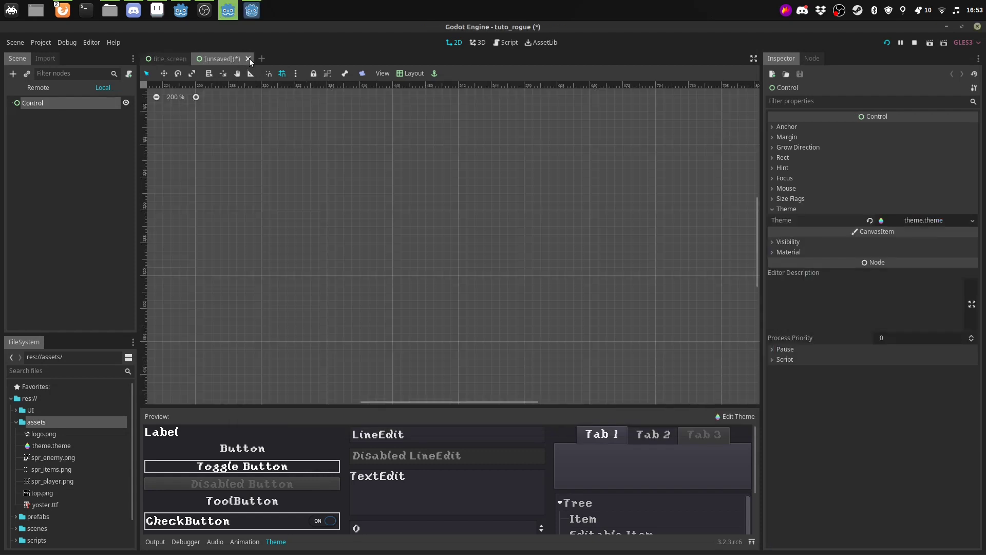
pyautogui.click(248, 58)
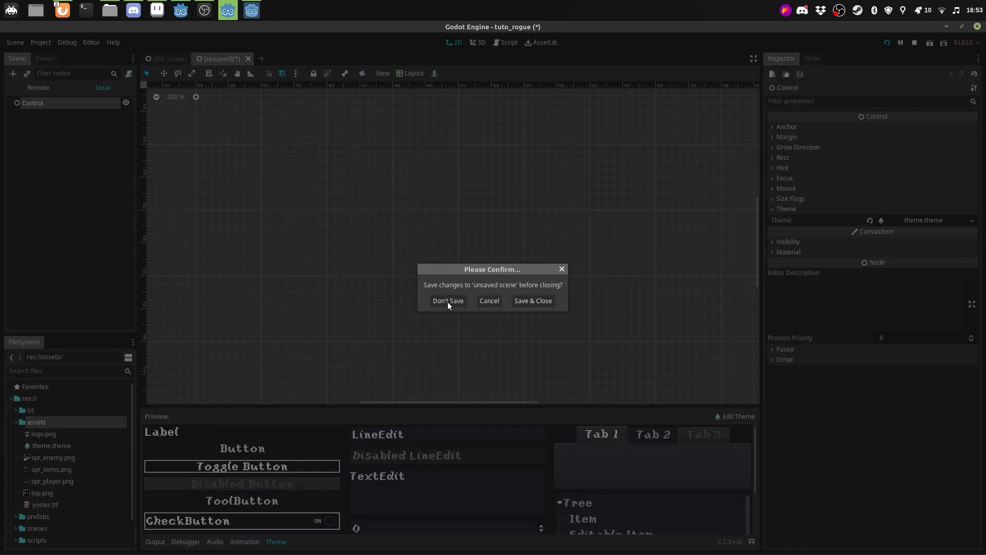
pyautogui.click(448, 303)
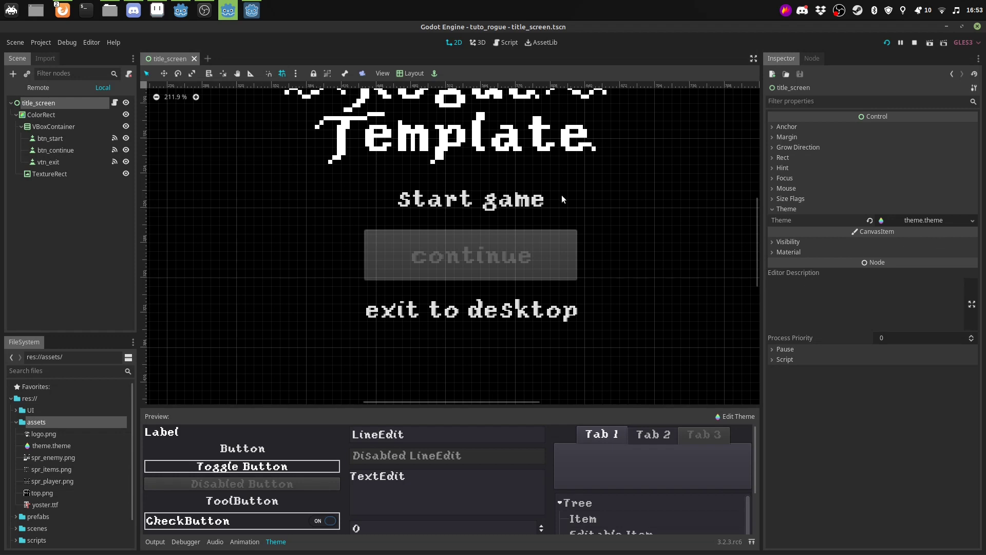
# Give the theme's Disabled button style a new StyleBoxFlat with a fully transparent Bg Color
pyautogui.click(924, 220)
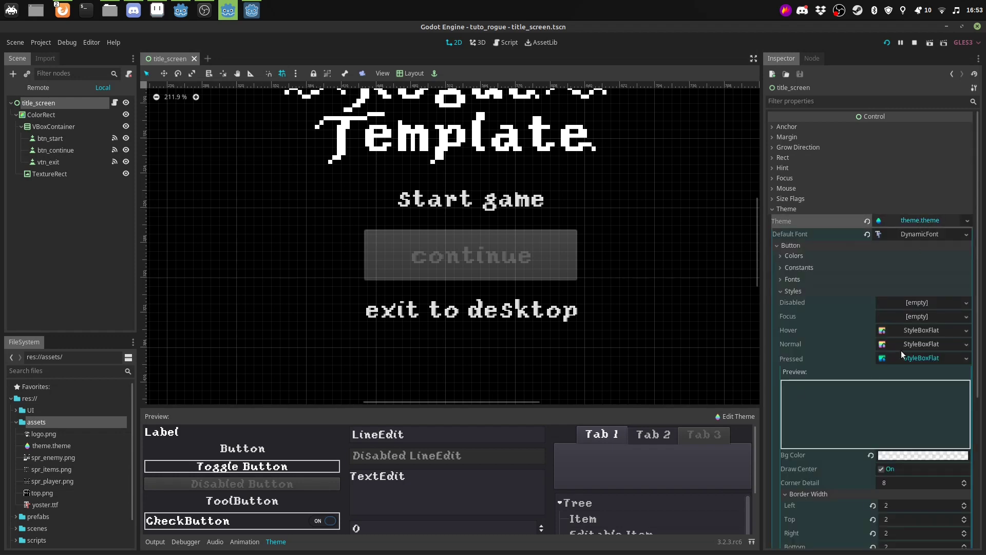
pyautogui.click(908, 303)
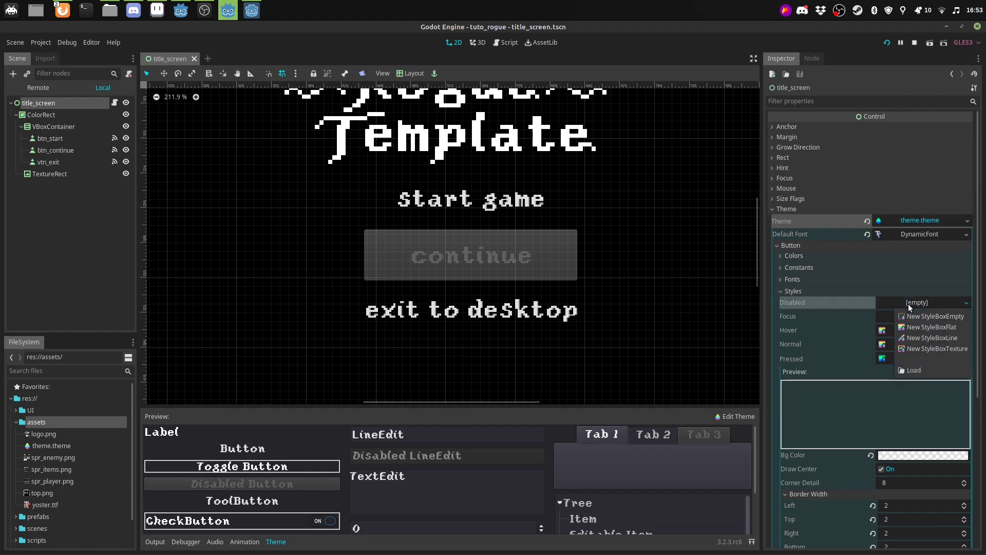
pyautogui.click(933, 326)
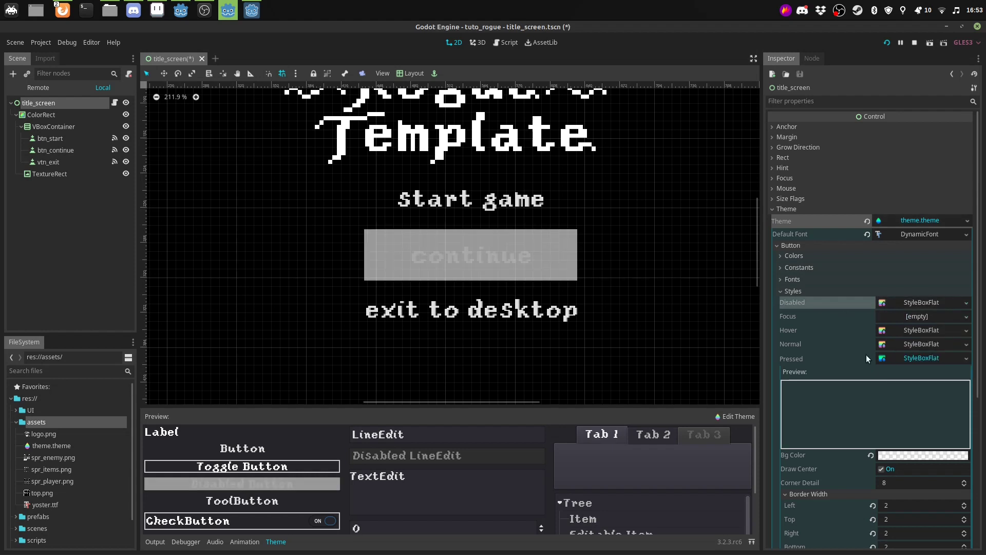
pyautogui.click(923, 301)
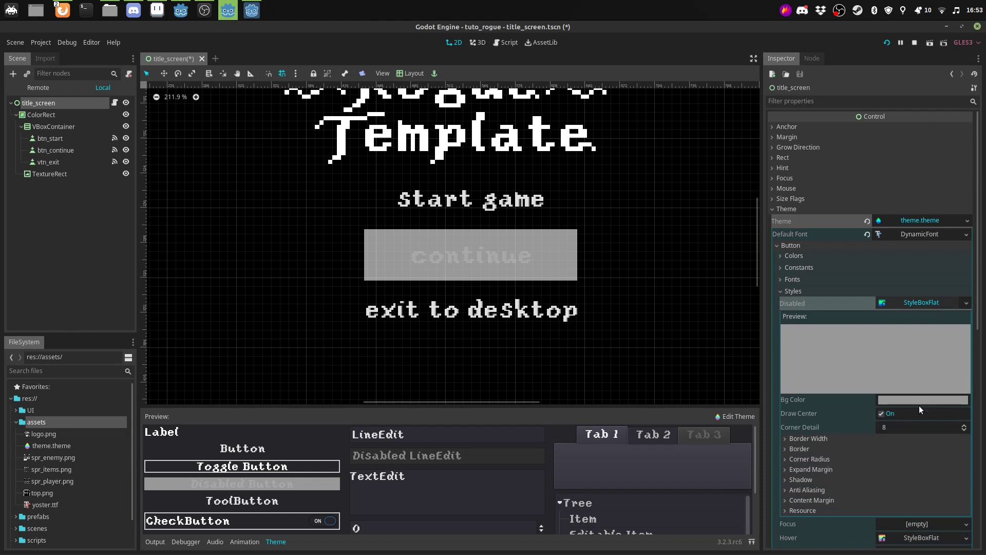
pyautogui.click(904, 401)
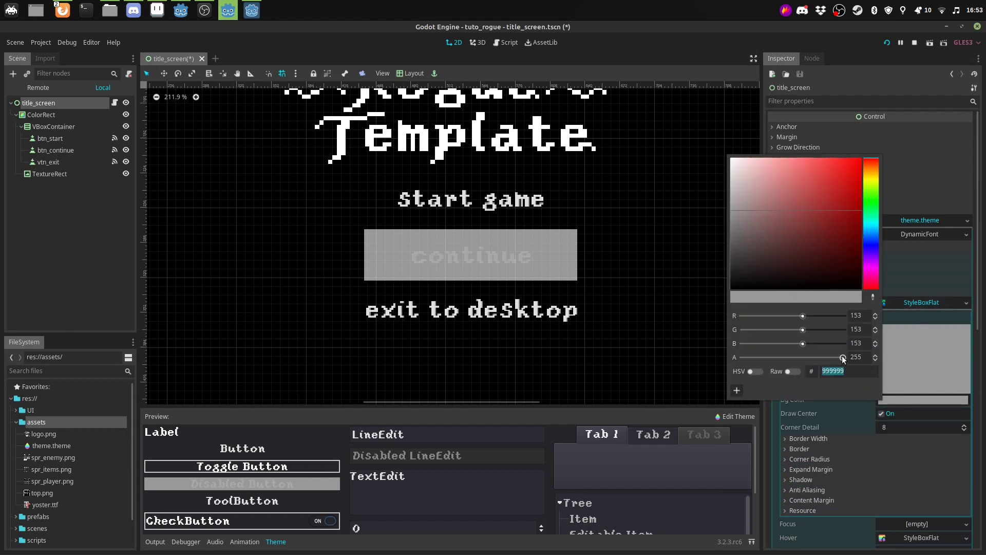
pyautogui.moveTo(819, 361); pyautogui.dragTo(695, 365)
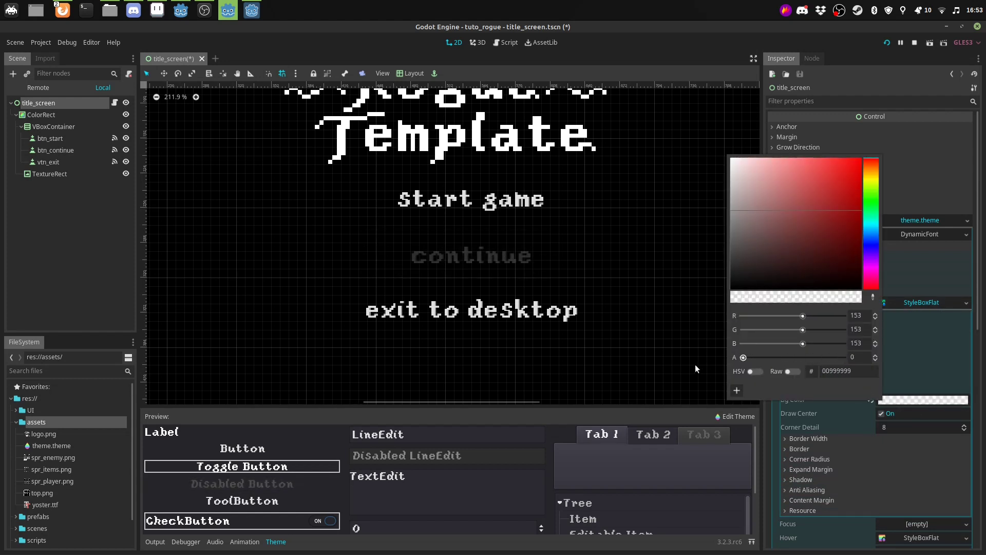
pyautogui.click(673, 46)
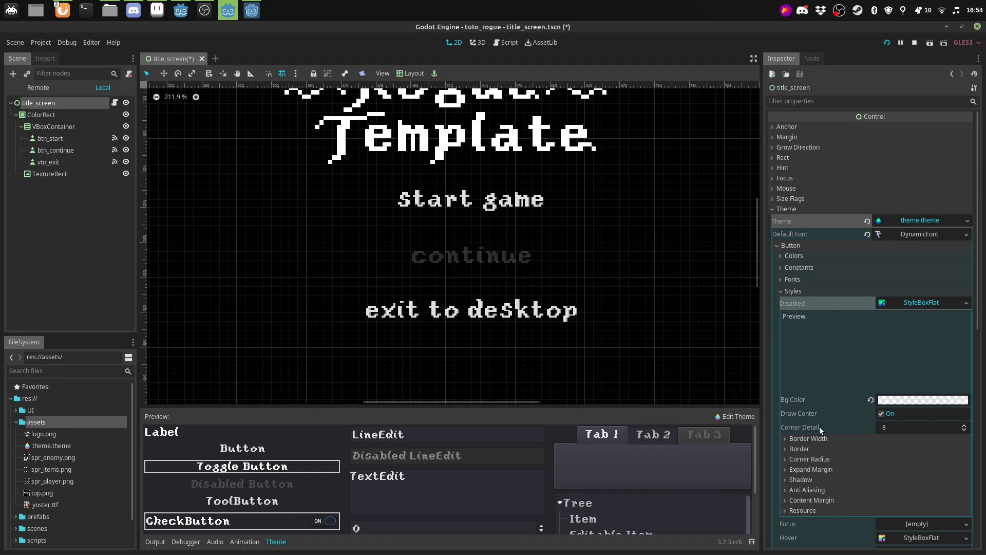
# Set the Font Color Disabled alpha to 51 for faint disabled-button text
pyautogui.click(789, 258)
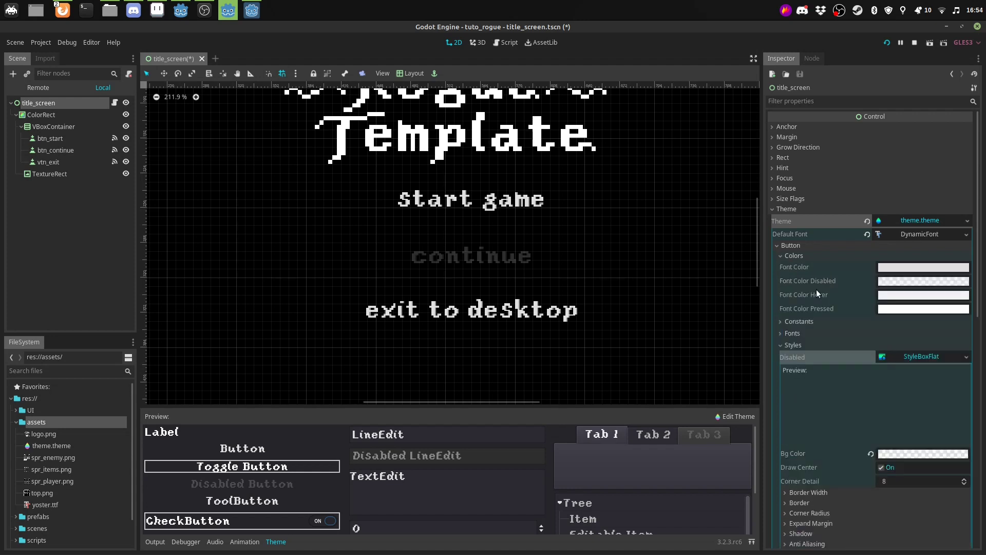
pyautogui.click(916, 282)
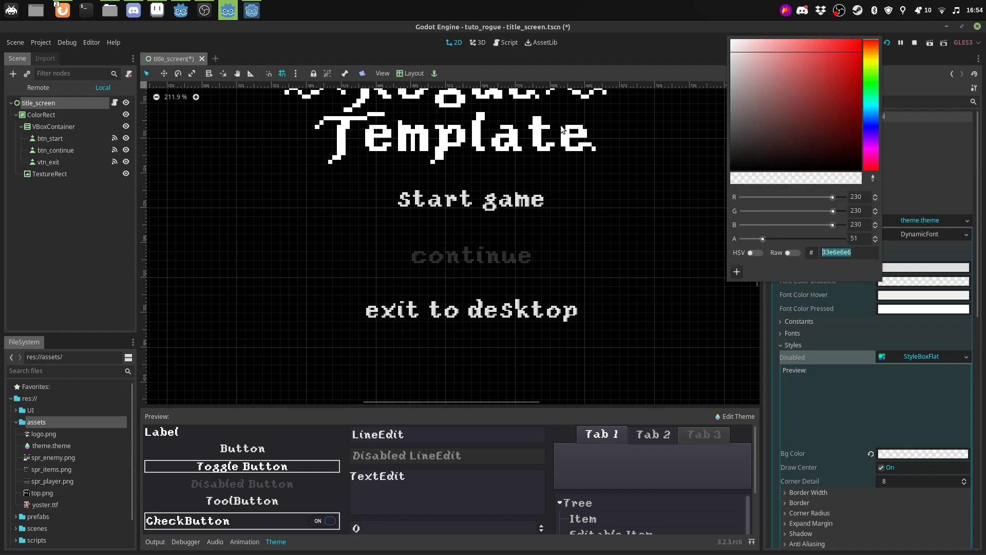
pyautogui.click(631, 50)
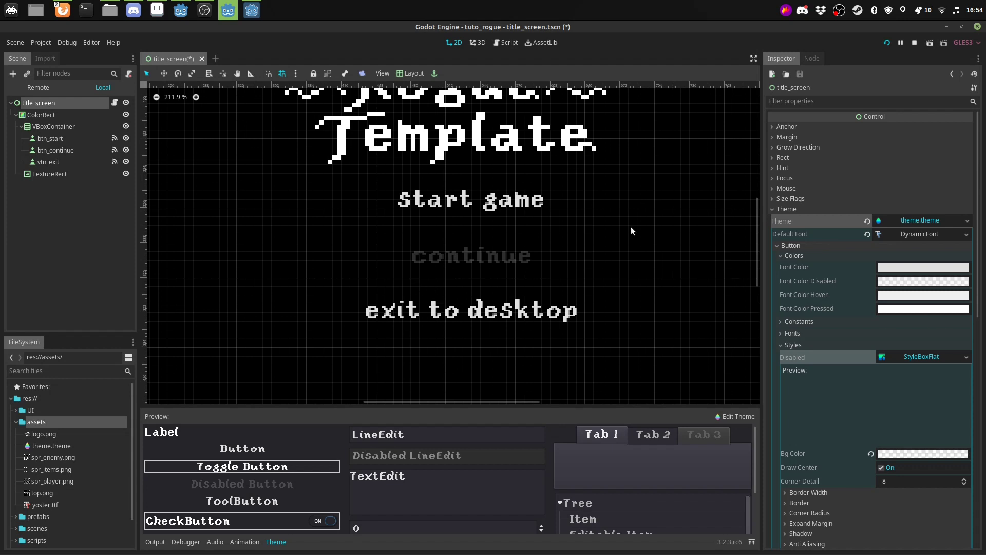
# Save and run the game, try the dimmed continue button, start the level, then close it
pyautogui.click(887, 43)
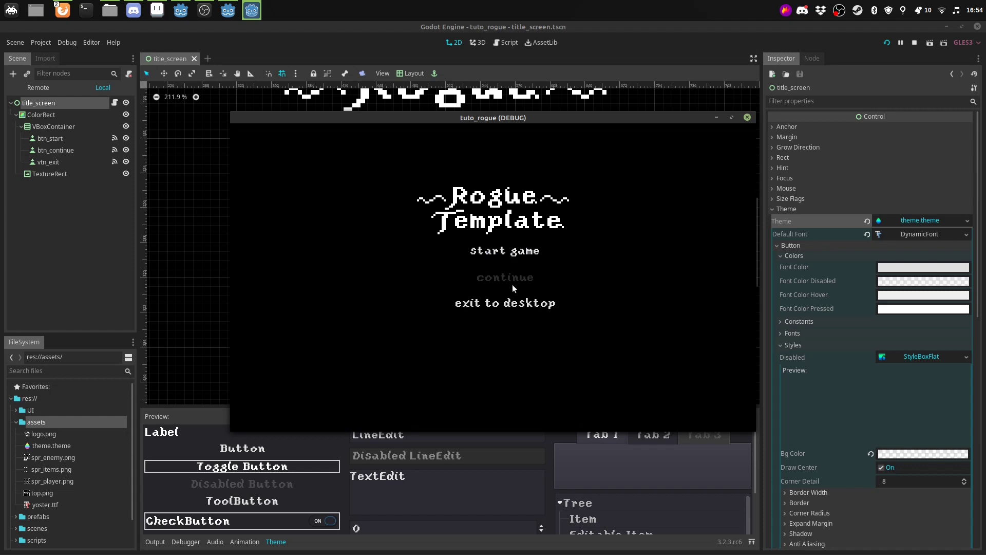
pyautogui.click(521, 277)
pyautogui.click(504, 251)
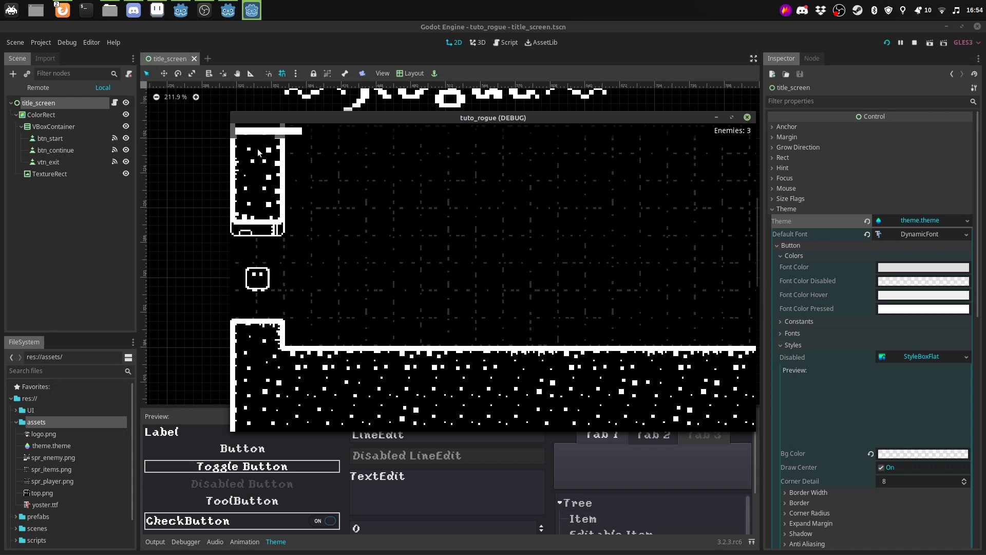
pyautogui.click(748, 118)
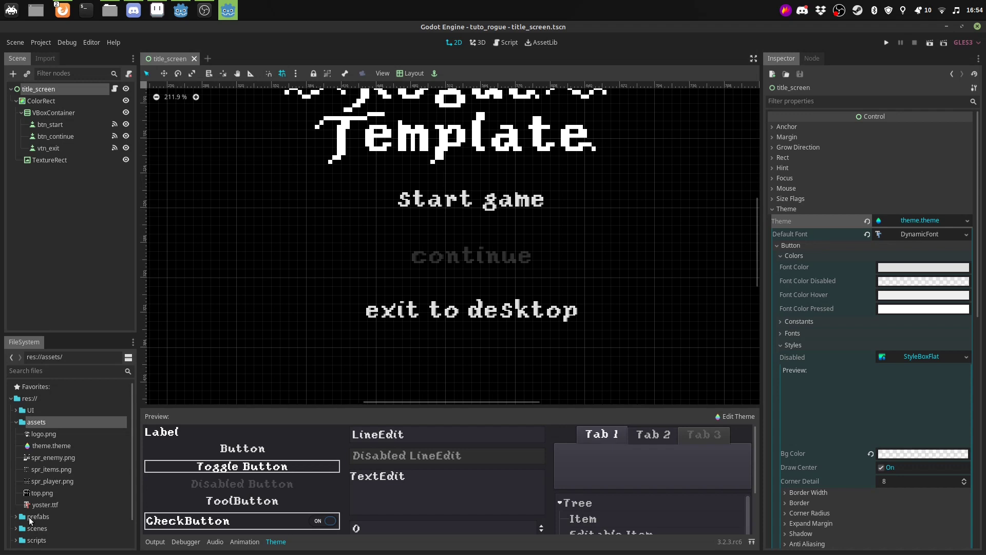
# Browse the FileSystem to the UI folder and open the ui_game scene
pyautogui.doubleClick(29, 520)
pyautogui.doubleClick(29, 518)
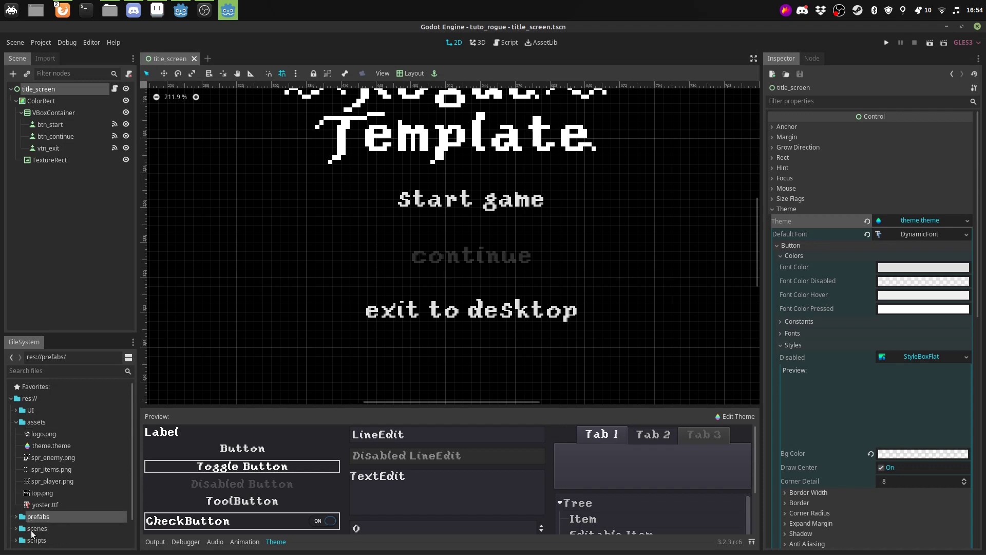
pyautogui.doubleClick(37, 528)
pyautogui.scroll(-3, 41, 520)
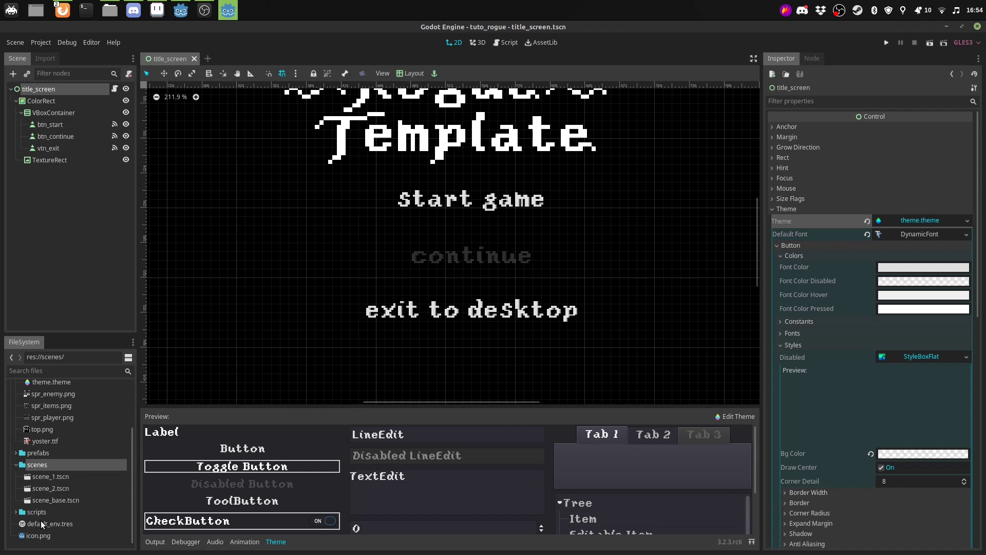
pyautogui.scroll(5, 30, 460)
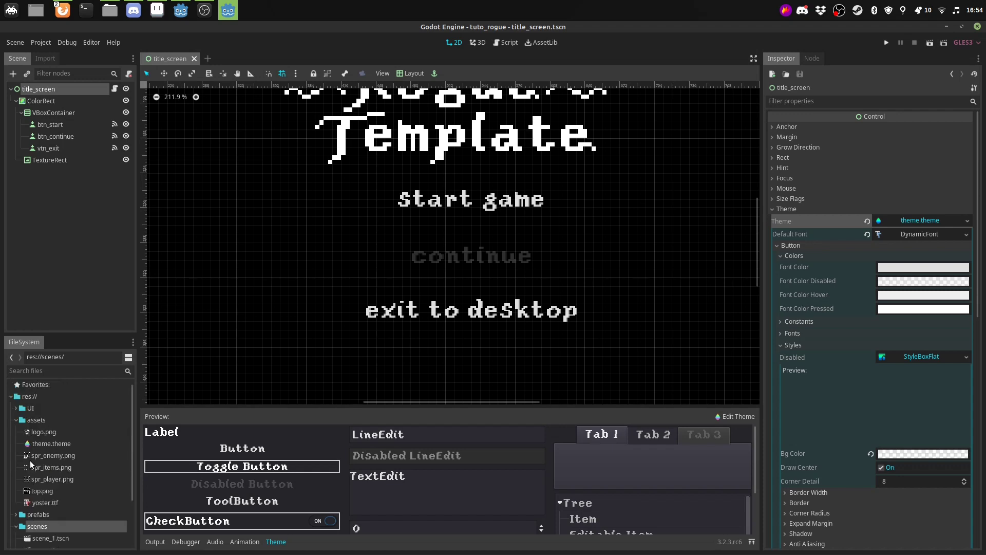
pyautogui.click(31, 407)
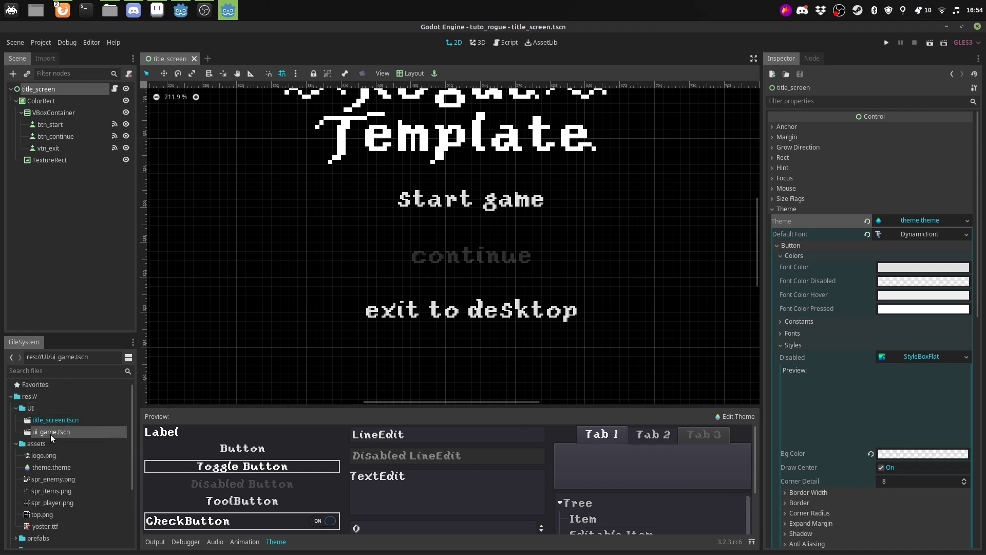
pyautogui.doubleClick(50, 433)
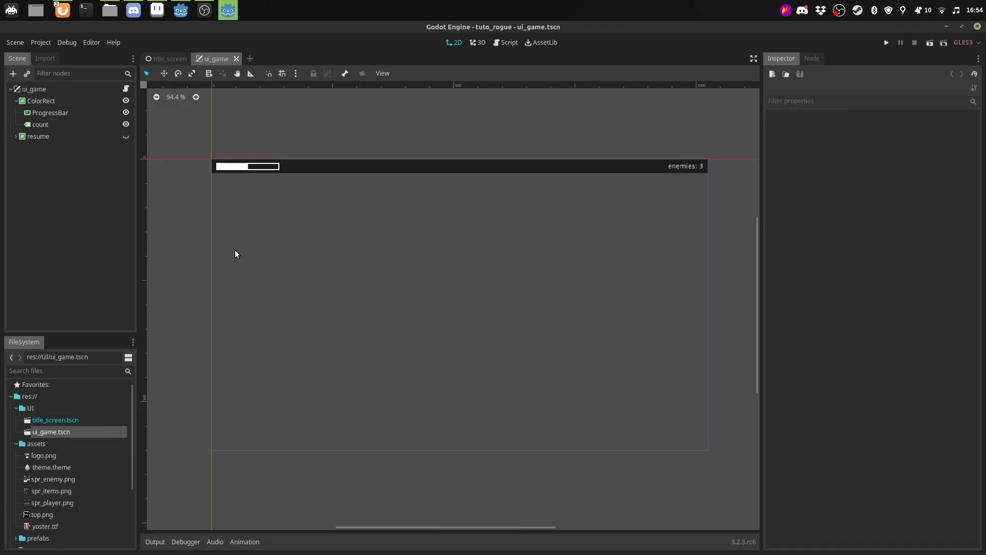
# Clear the ProgressBar's custom Fg and Bg styles, then return to the title_screen scene
pyautogui.click(44, 113)
pyautogui.scroll(-3, 871, 360)
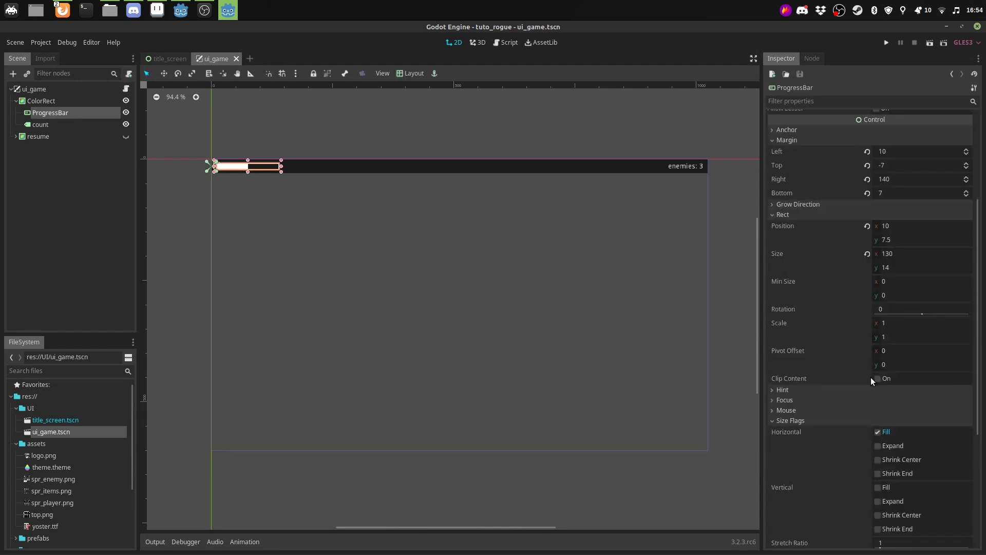
pyautogui.scroll(-4, 869, 365)
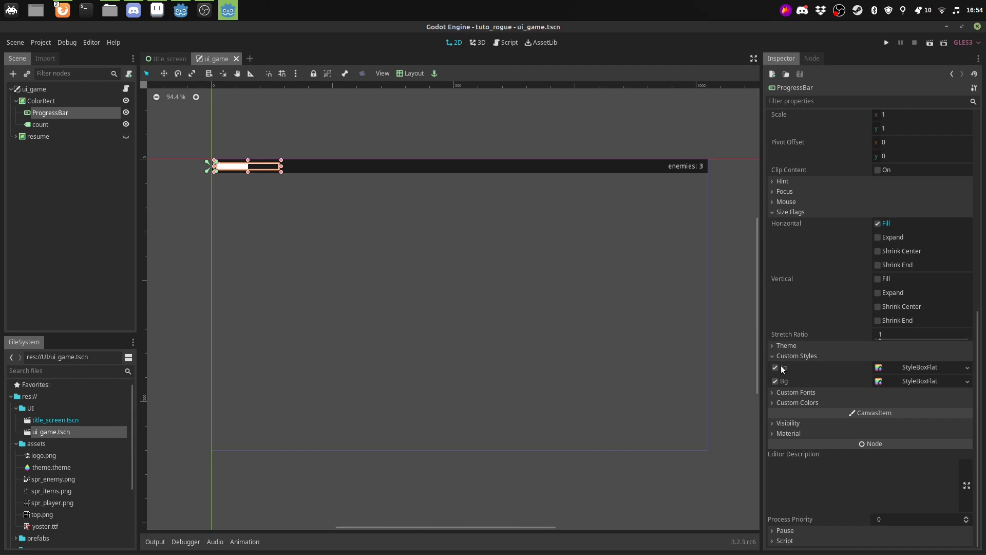
pyautogui.click(967, 367)
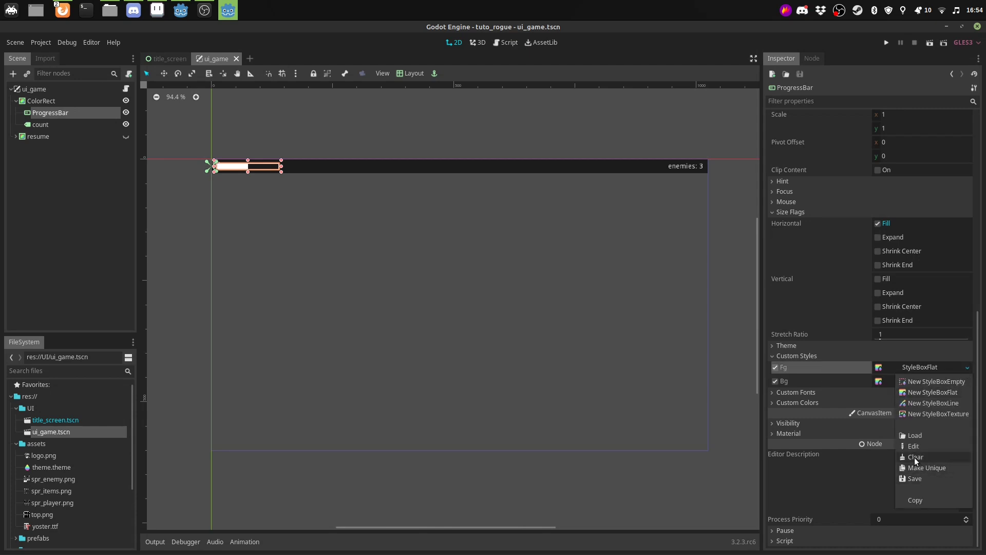
pyautogui.click(916, 457)
pyautogui.click(967, 381)
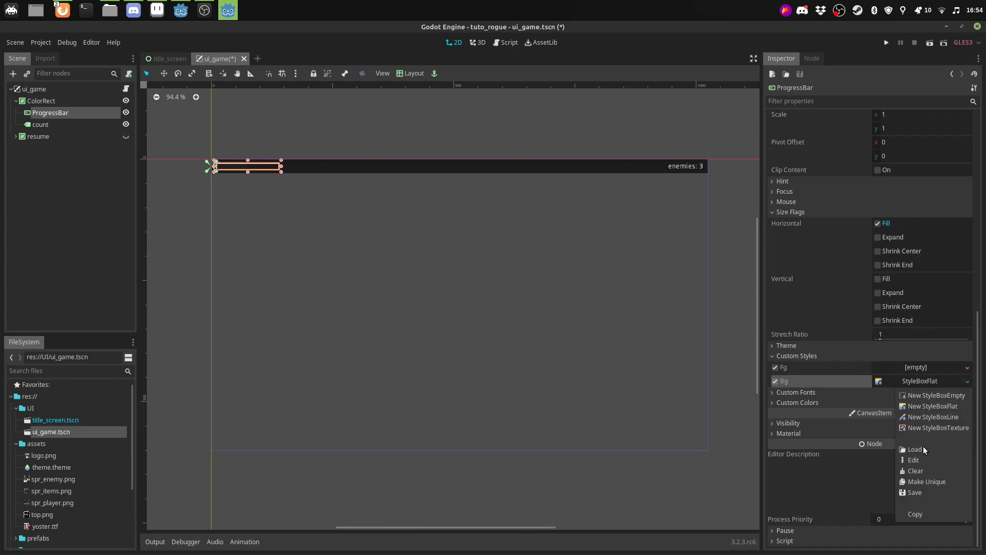
pyautogui.click(915, 481)
pyautogui.scroll(3, 230, 158)
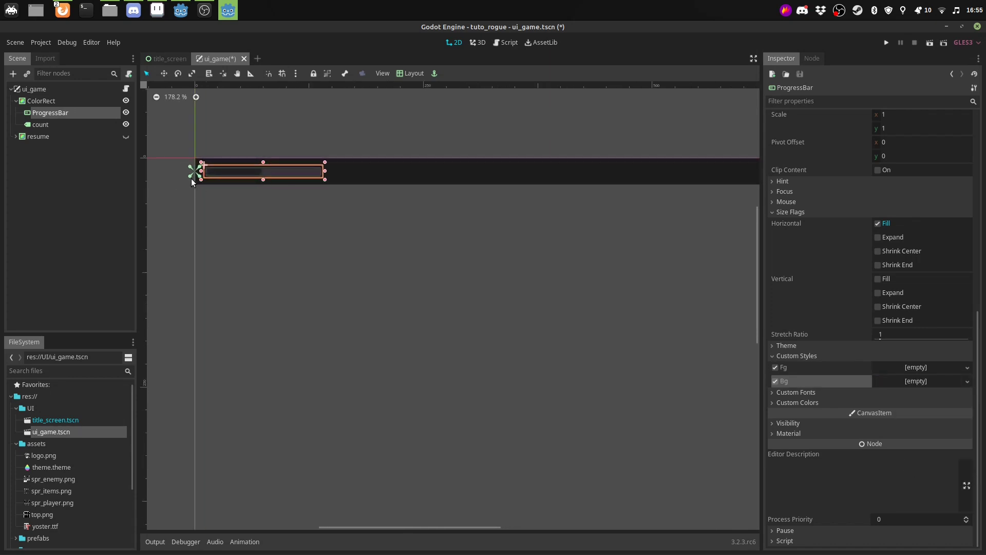
pyautogui.scroll(-1, 280, 257)
pyautogui.scroll(-1, 330, 258)
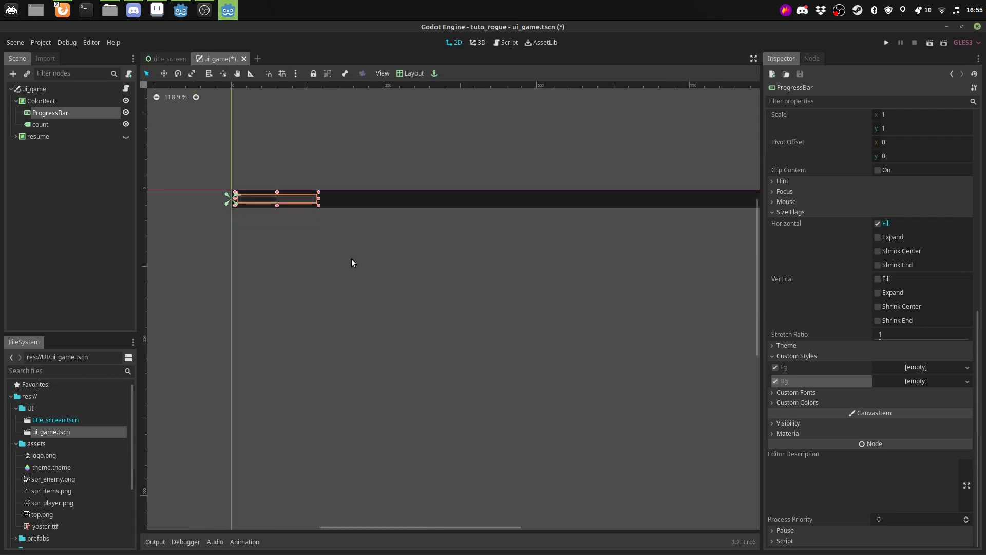
pyautogui.click(164, 59)
pyautogui.scroll(3, 277, 194)
# Enlarge the theme preview area and expand theme.theme, collapsing its Button section
pyautogui.hscroll(-2, 359, 201)
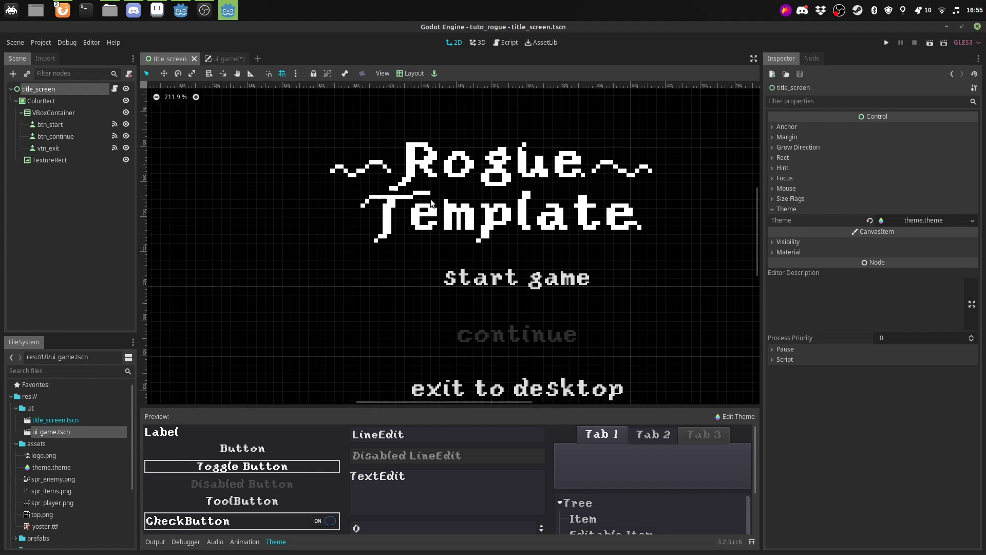
pyautogui.scroll(-1, 567, 215)
pyautogui.scroll(-1, 405, 243)
pyautogui.scroll(-1, 538, 257)
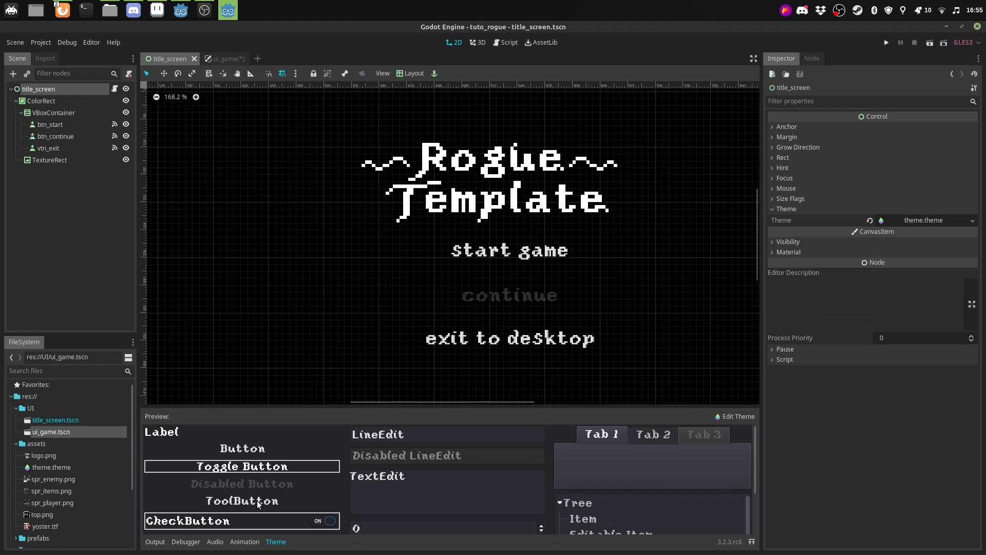
pyautogui.moveTo(372, 406); pyautogui.dragTo(372, 203)
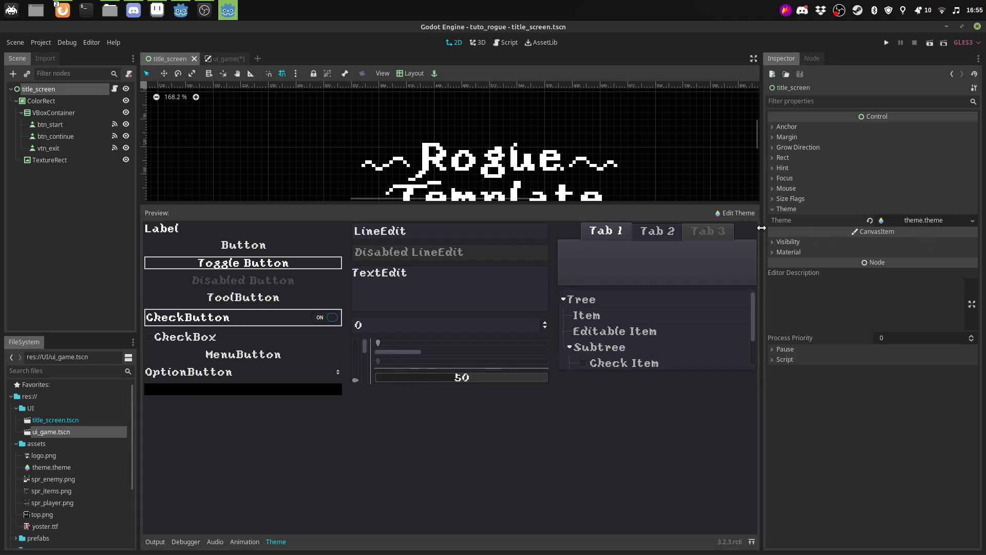
pyautogui.click(929, 222)
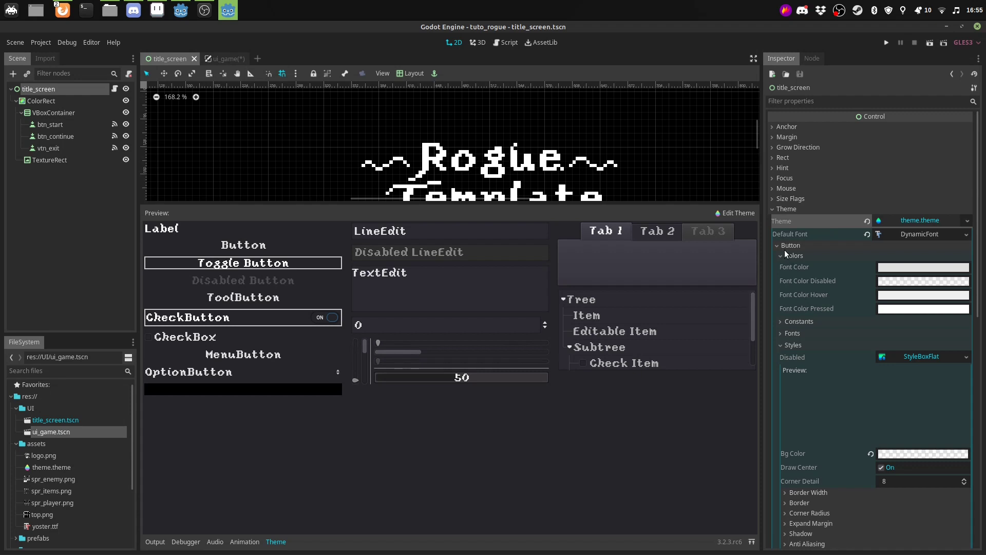
pyautogui.click(777, 248)
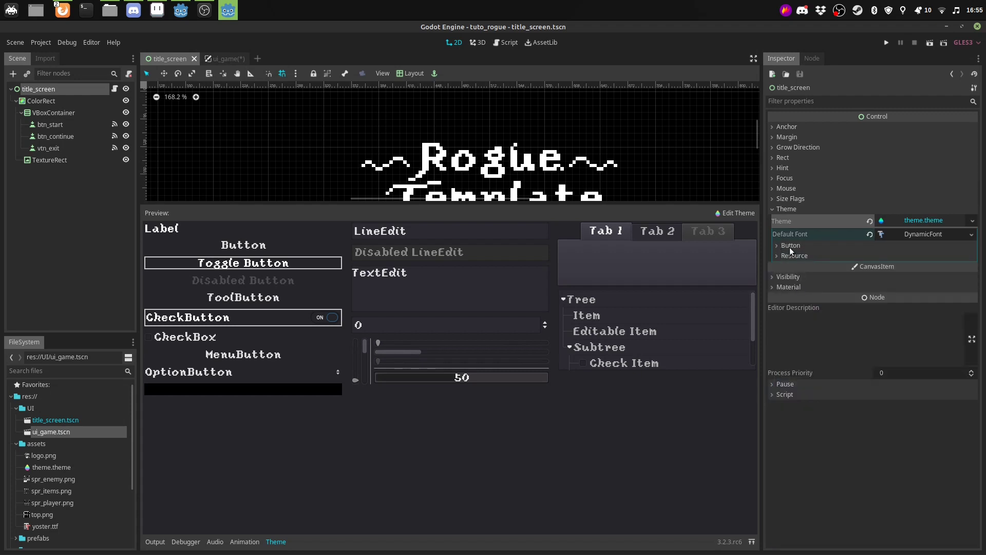
# Add all ProgressBar class items to the theme via Add Class Items
pyautogui.click(731, 213)
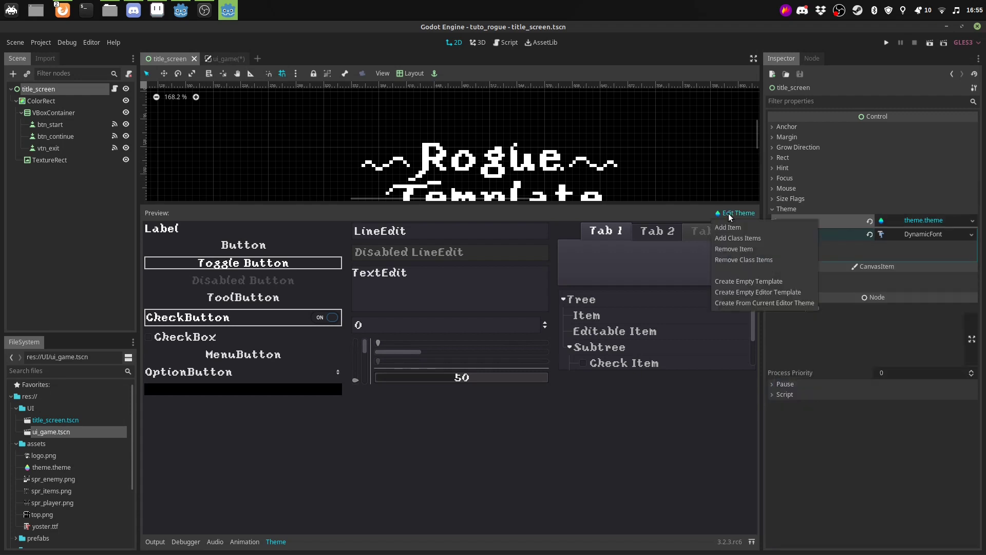
pyautogui.click(729, 228)
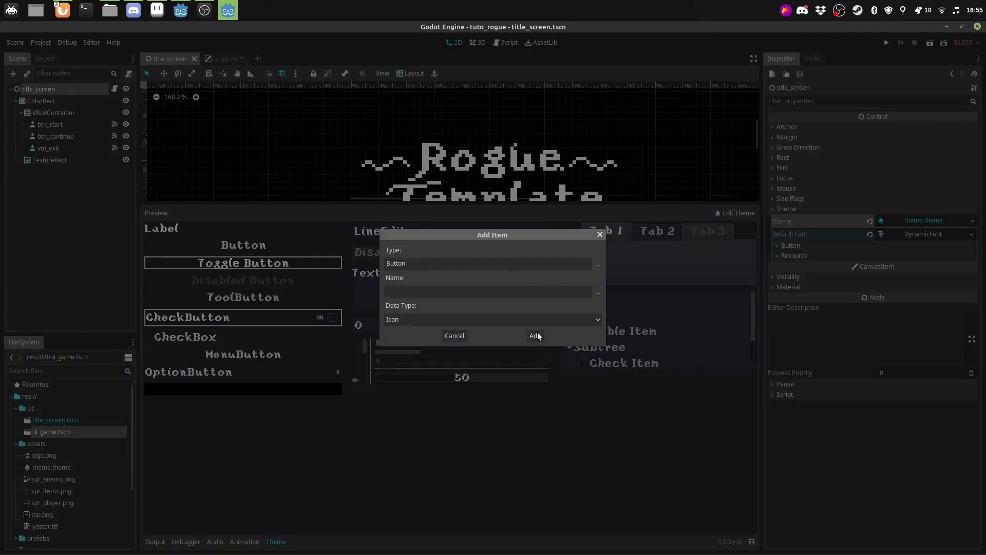
pyautogui.click(453, 336)
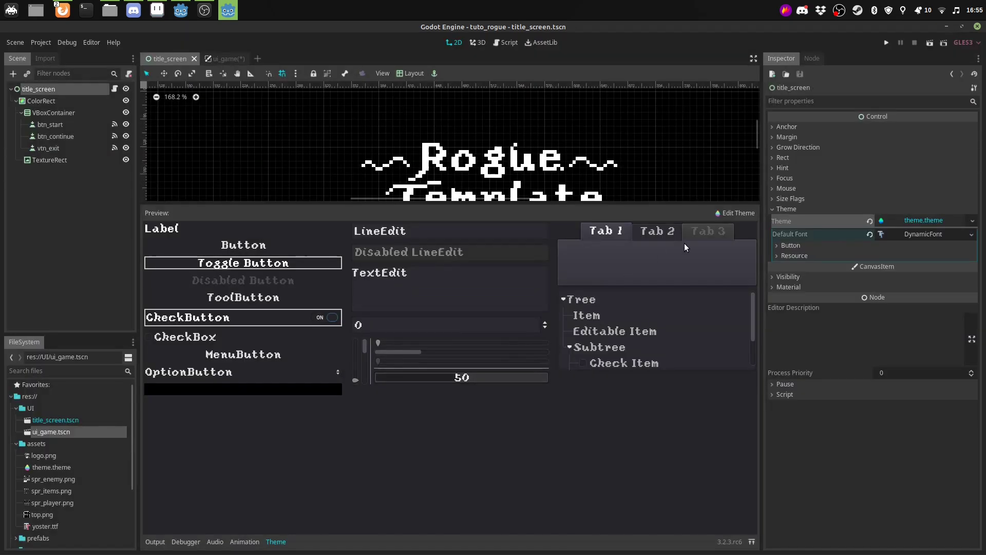
pyautogui.click(743, 213)
pyautogui.click(737, 238)
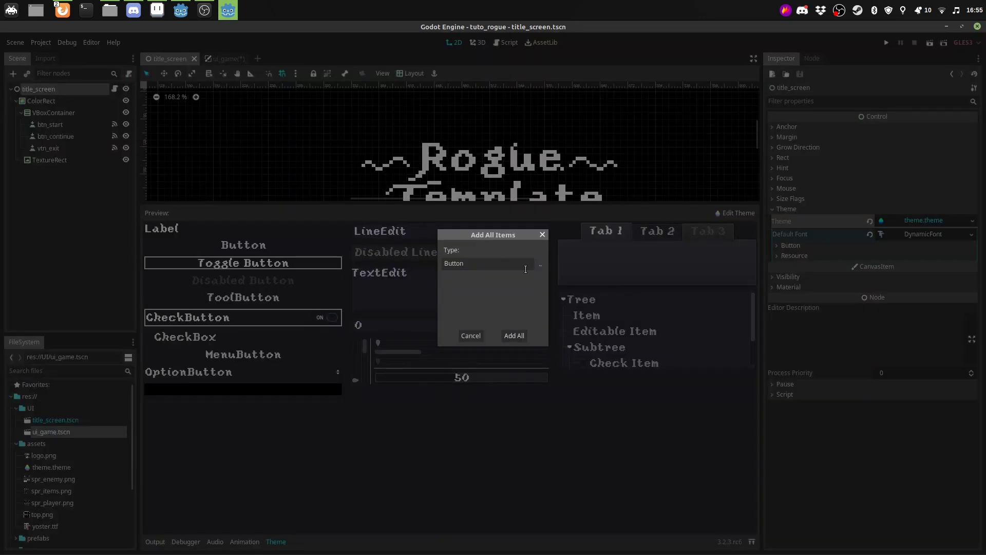
pyautogui.click(538, 267)
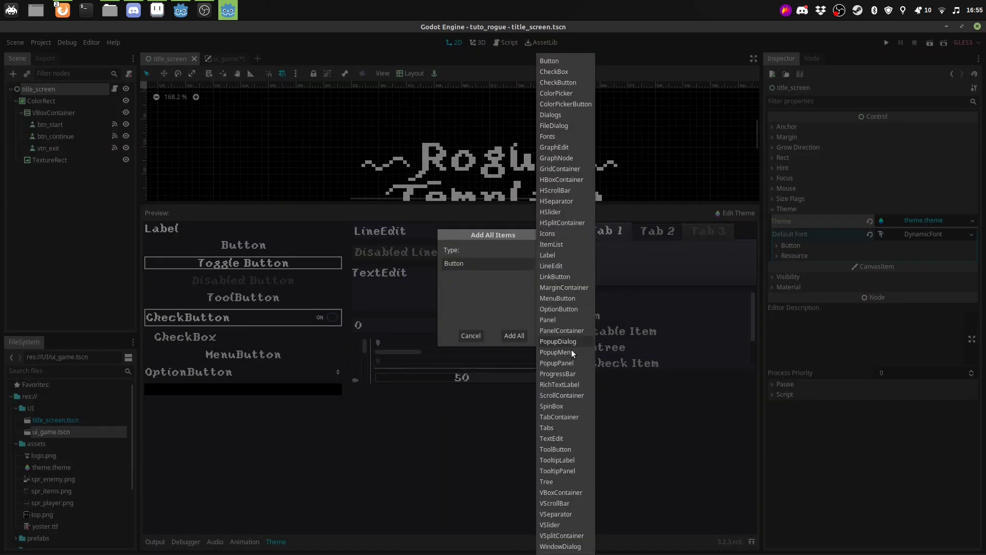
pyautogui.click(553, 374)
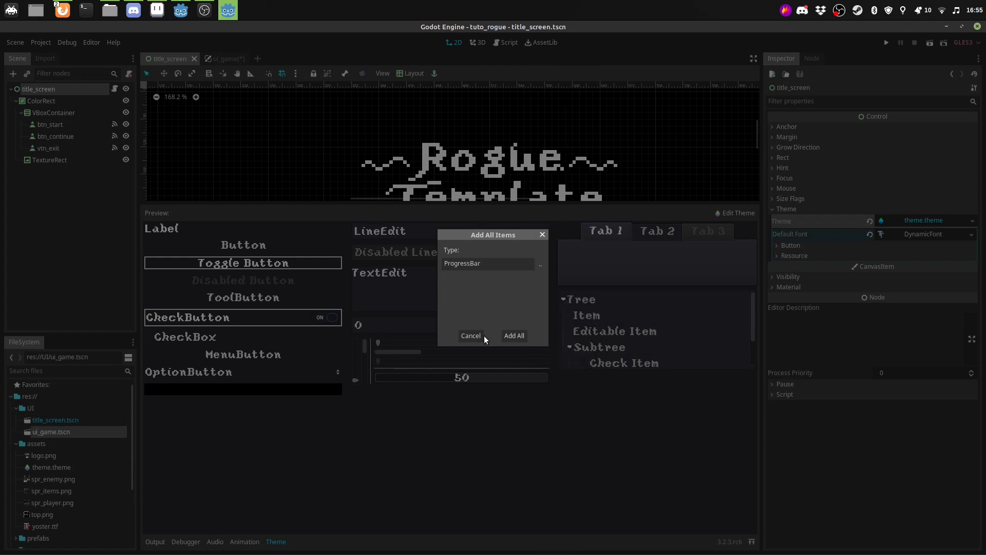
pyautogui.click(510, 335)
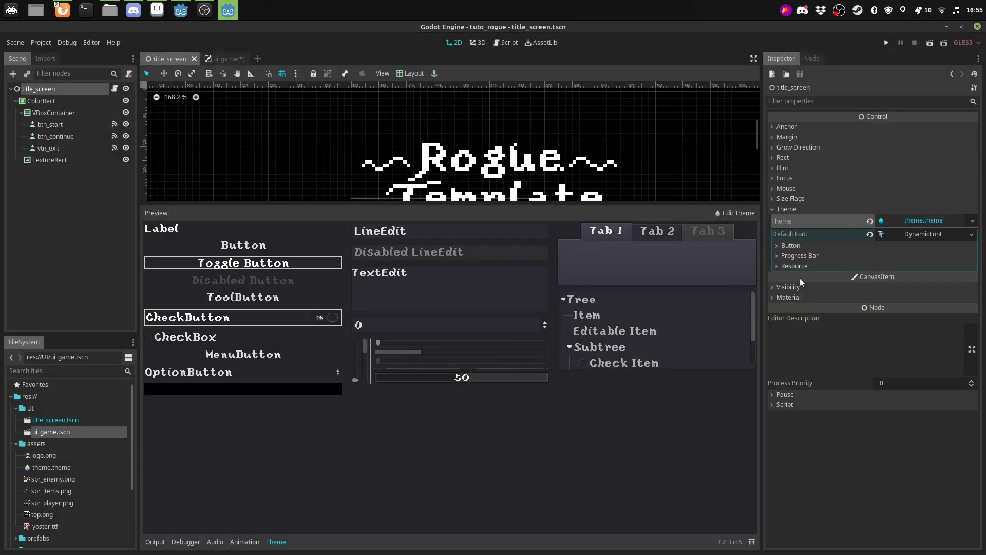
# Give the Progress Bar Bg style a new StyleBoxFlat with transparent Bg Color and white border
pyautogui.click(798, 256)
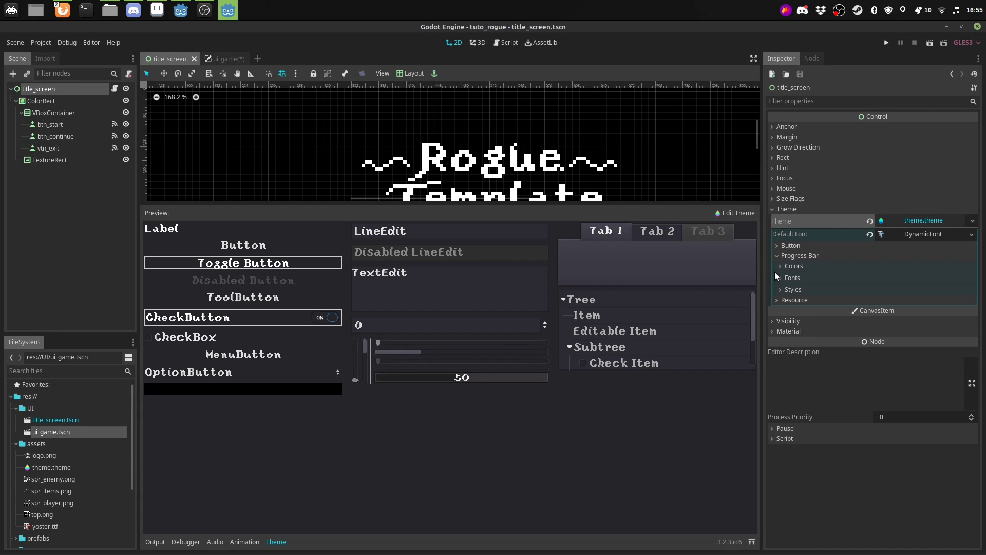
pyautogui.click(793, 290)
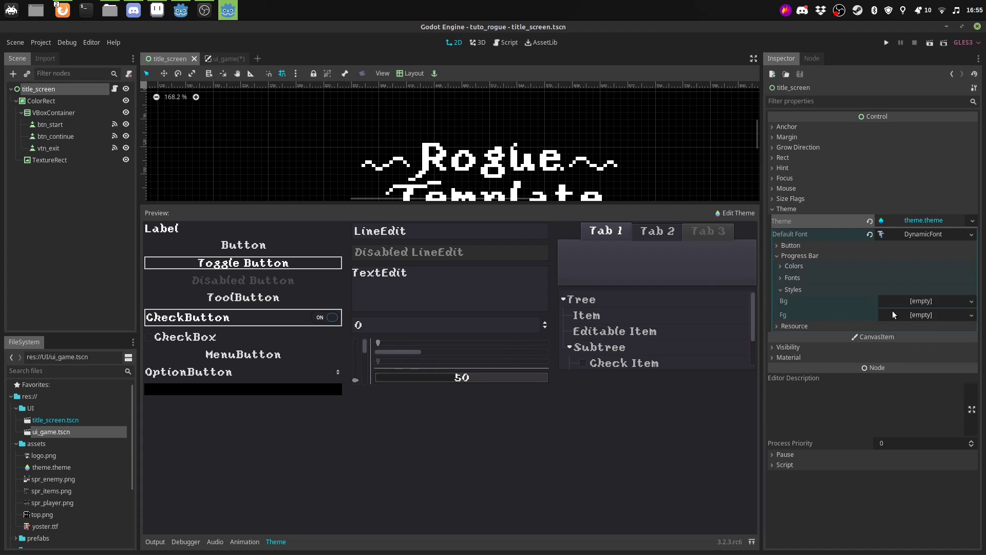
pyautogui.click(907, 305)
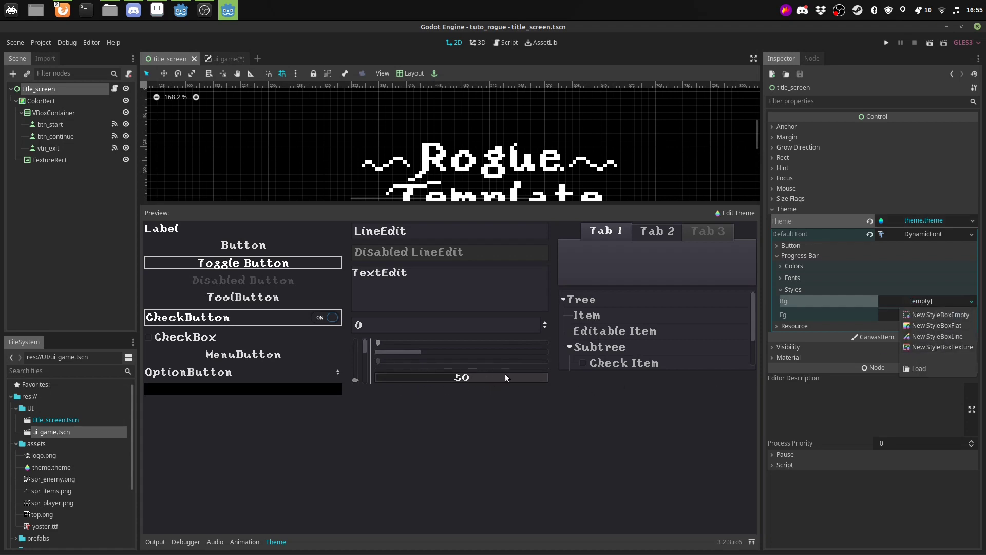
pyautogui.click(943, 326)
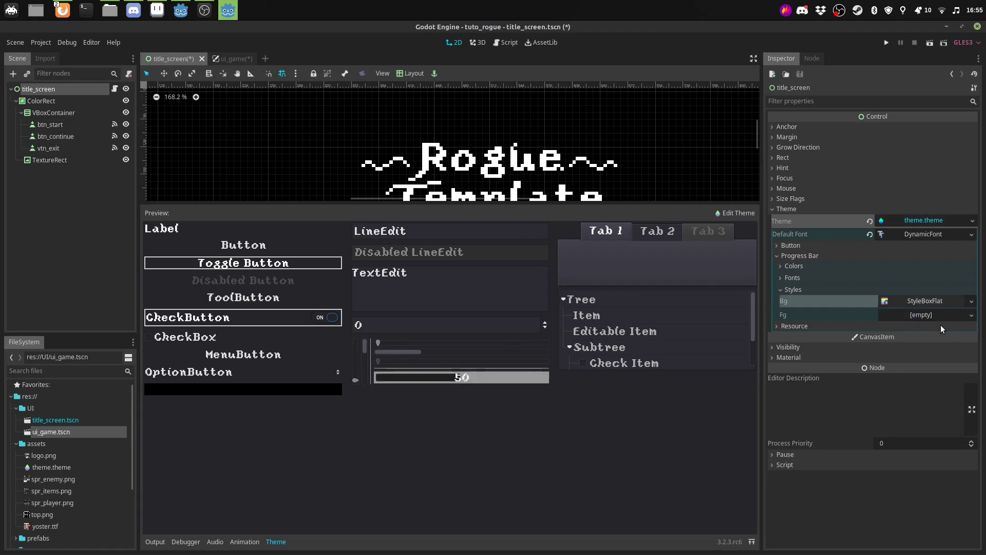
pyautogui.click(941, 303)
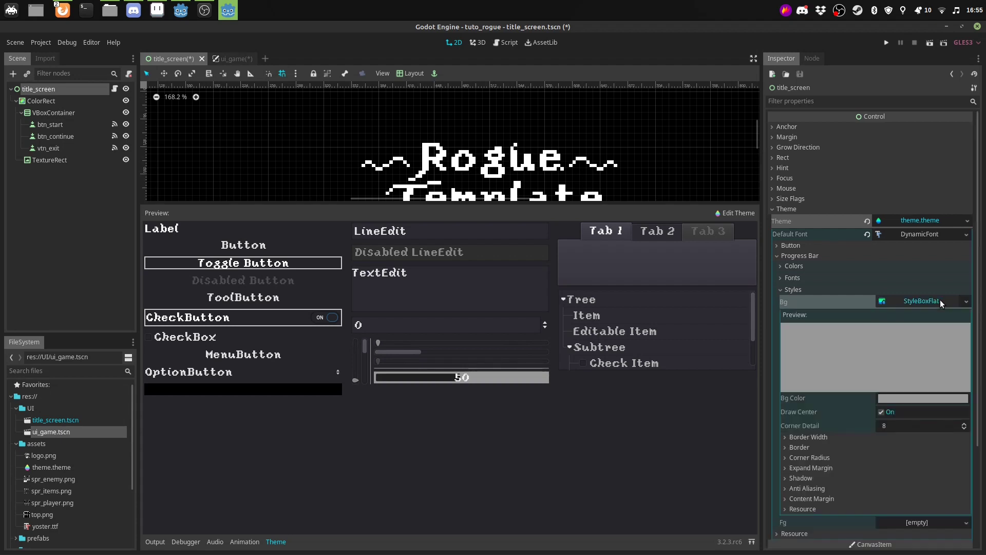
pyautogui.click(909, 400)
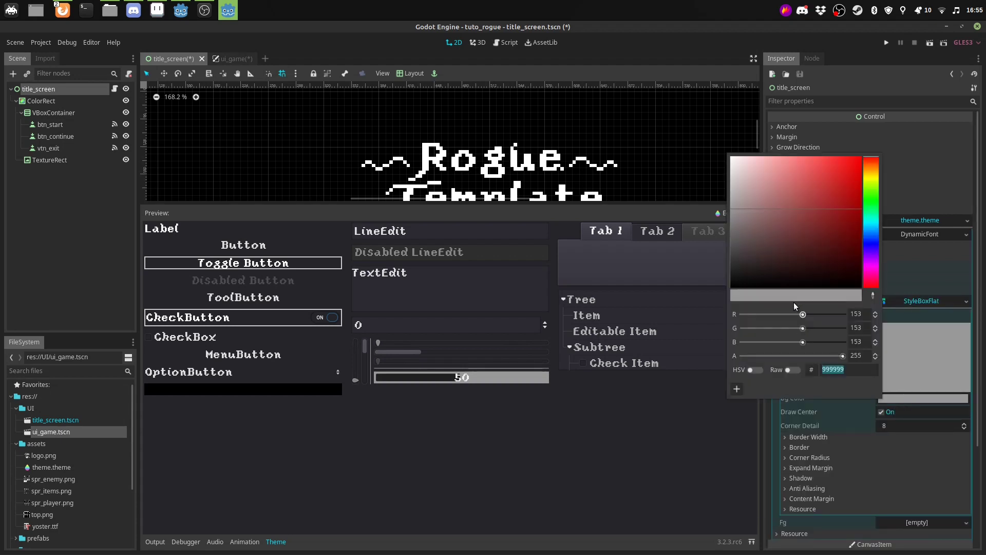
pyautogui.moveTo(842, 356); pyautogui.dragTo(698, 362)
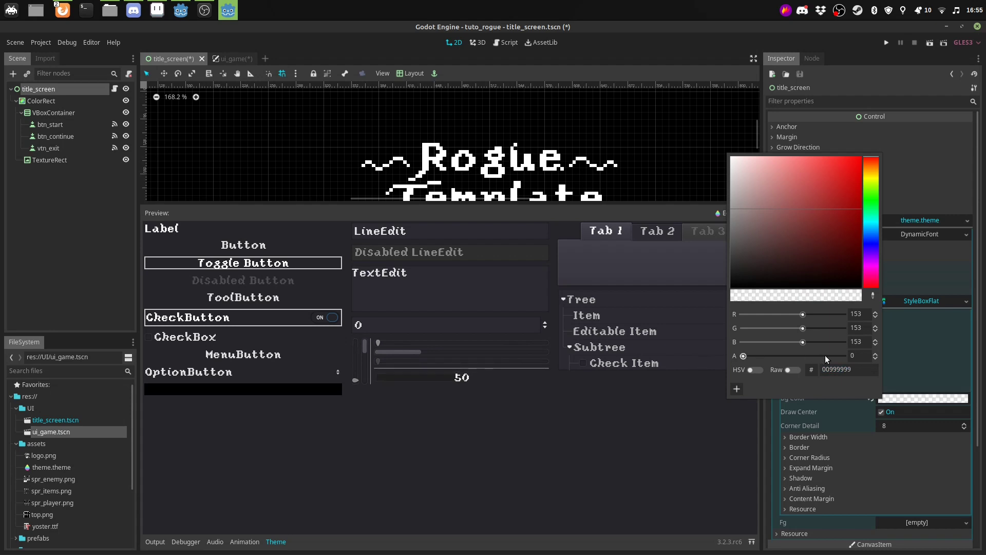
pyautogui.click(798, 449)
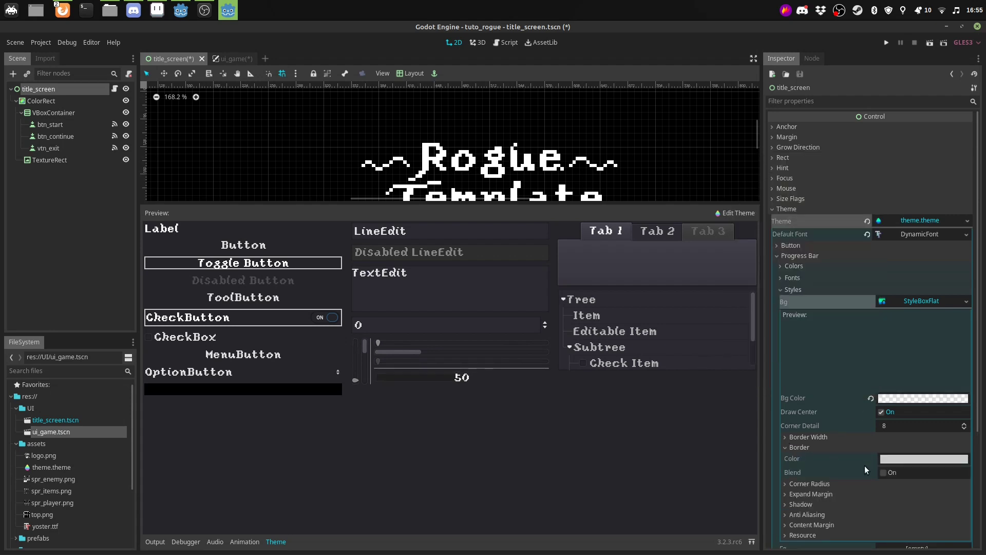
pyautogui.click(908, 460)
pyautogui.moveTo(792, 259); pyautogui.dragTo(719, 215)
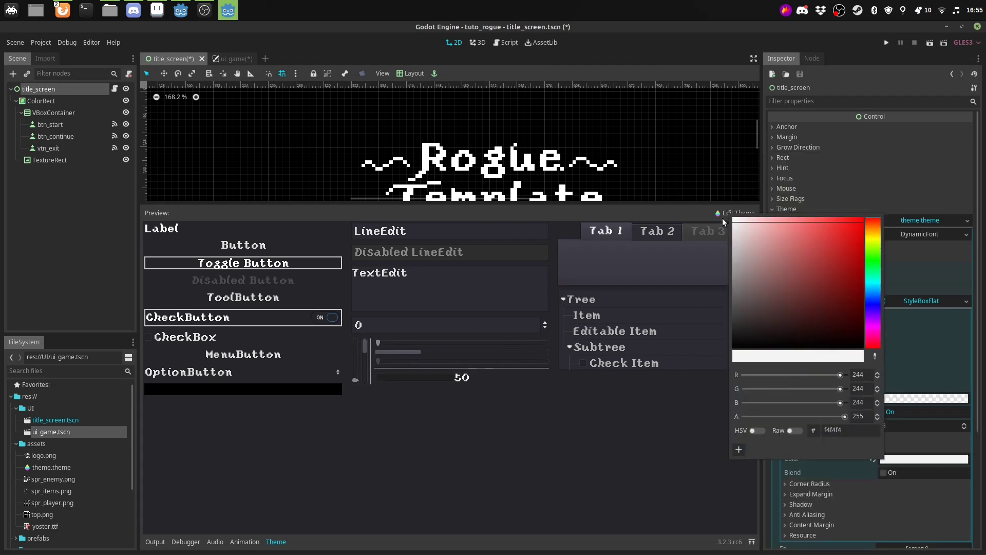
pyautogui.click(697, 53)
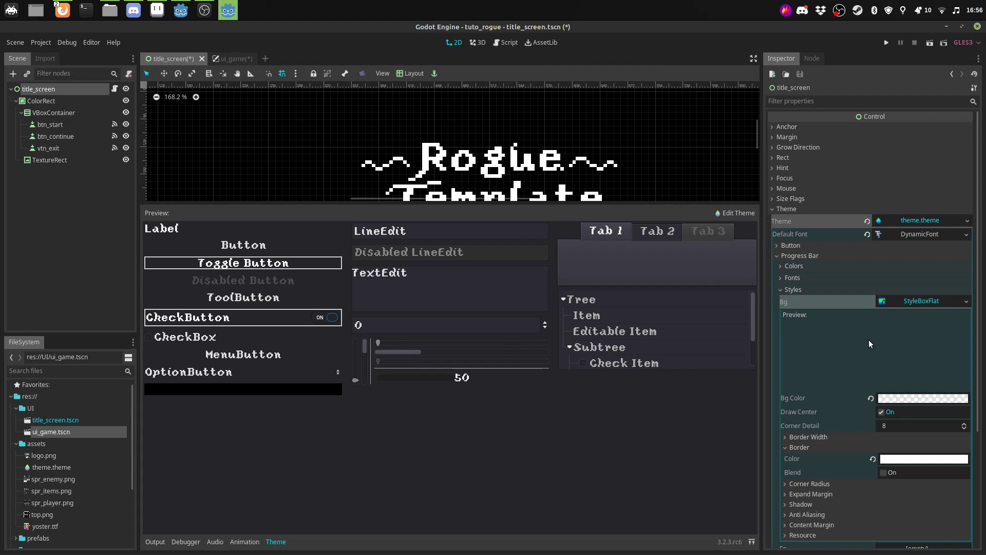
# Set the Bg stylebox border width to 2 on left, top, right and bottom
pyautogui.click(800, 437)
pyautogui.click(897, 448)
pyautogui.write('2')
pyautogui.click(896, 466)
pyautogui.write('2')
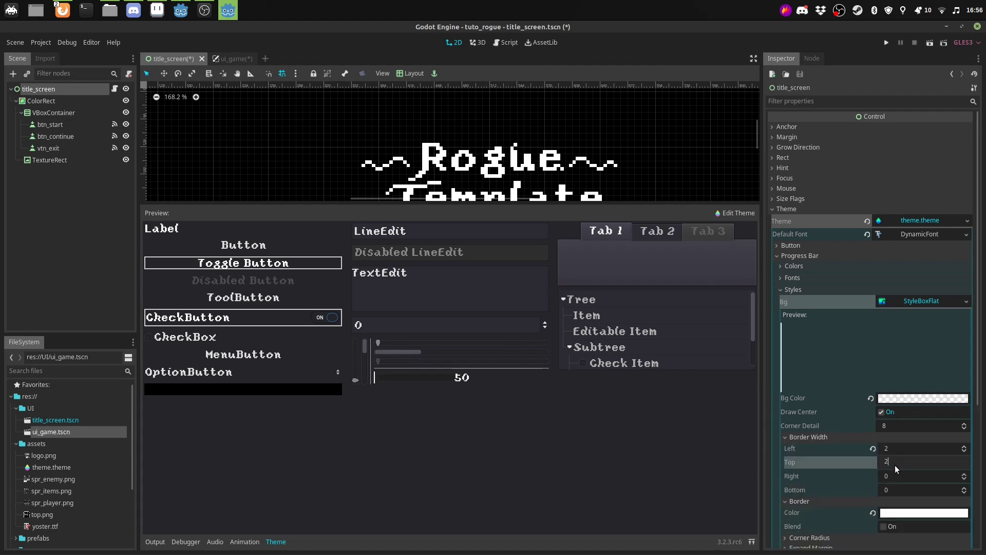
pyautogui.click(894, 478)
pyautogui.write('2')
pyautogui.click(897, 490)
pyautogui.write('2')
pyautogui.press('Return')
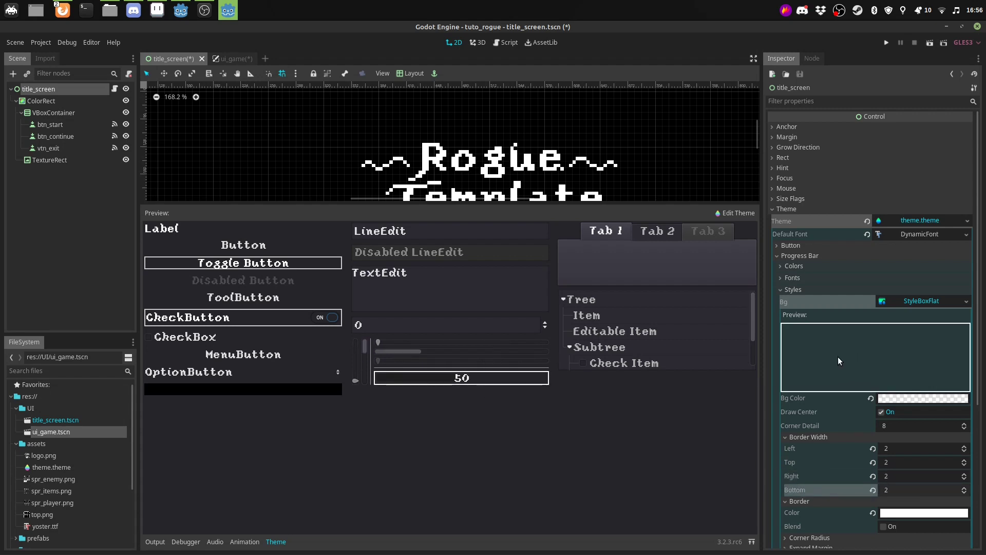
# Give the Progress Bar Fg style a new StyleBoxFlat with a fully transparent border colour
pyautogui.click(899, 302)
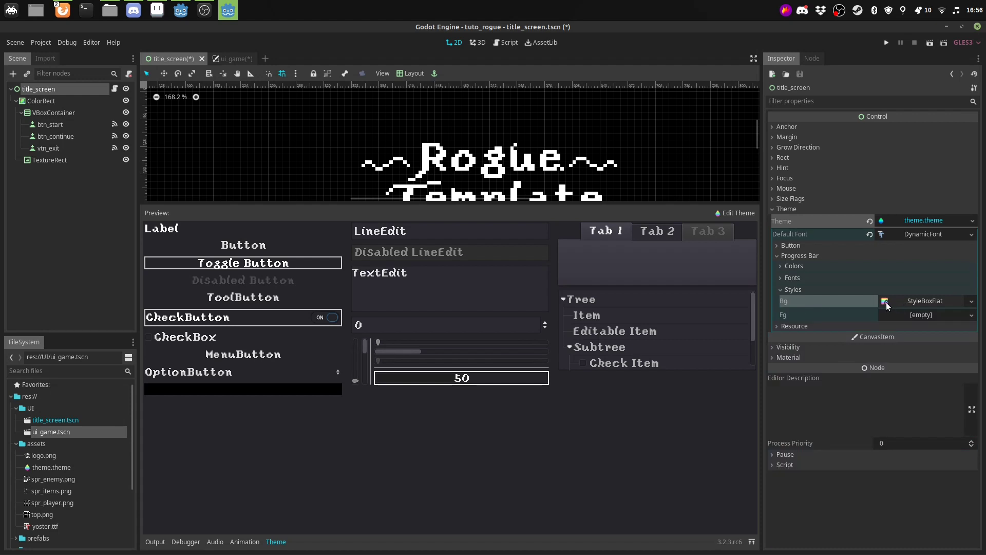
pyautogui.click(919, 318)
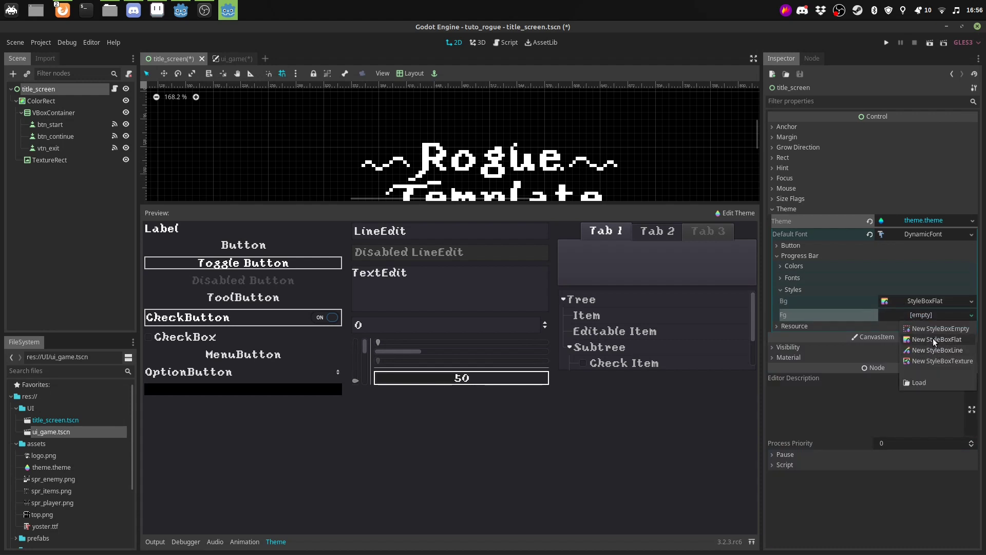
pyautogui.click(935, 340)
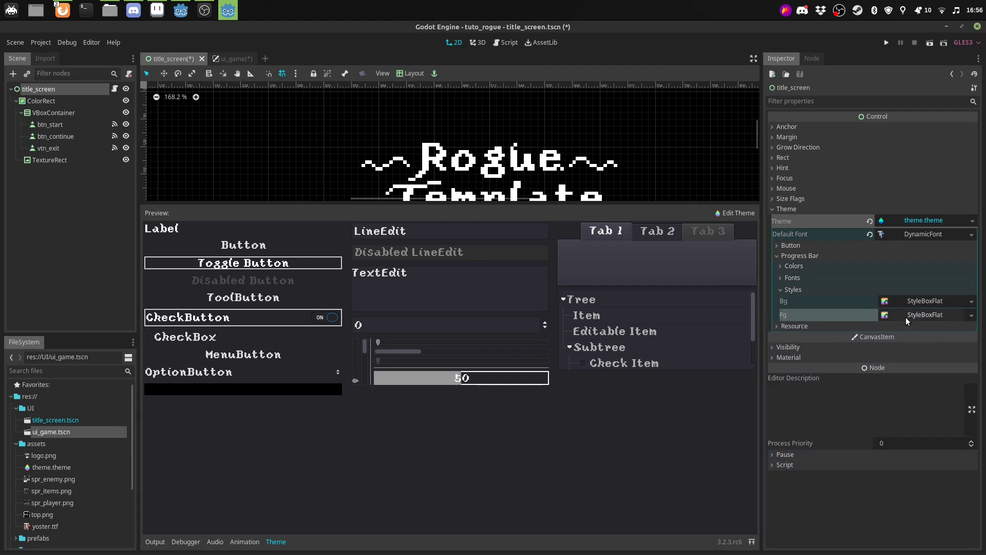
pyautogui.click(929, 315)
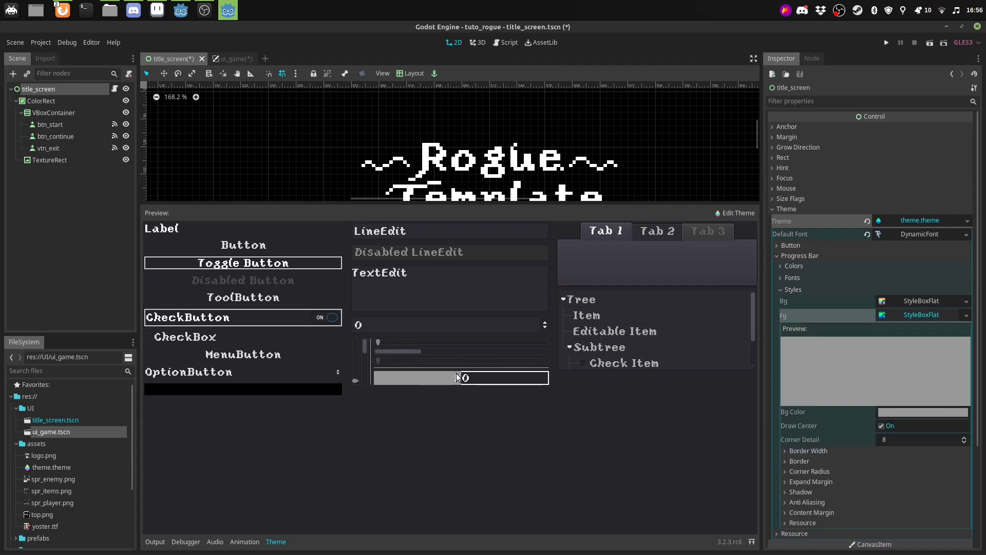
pyautogui.click(799, 462)
pyautogui.click(910, 474)
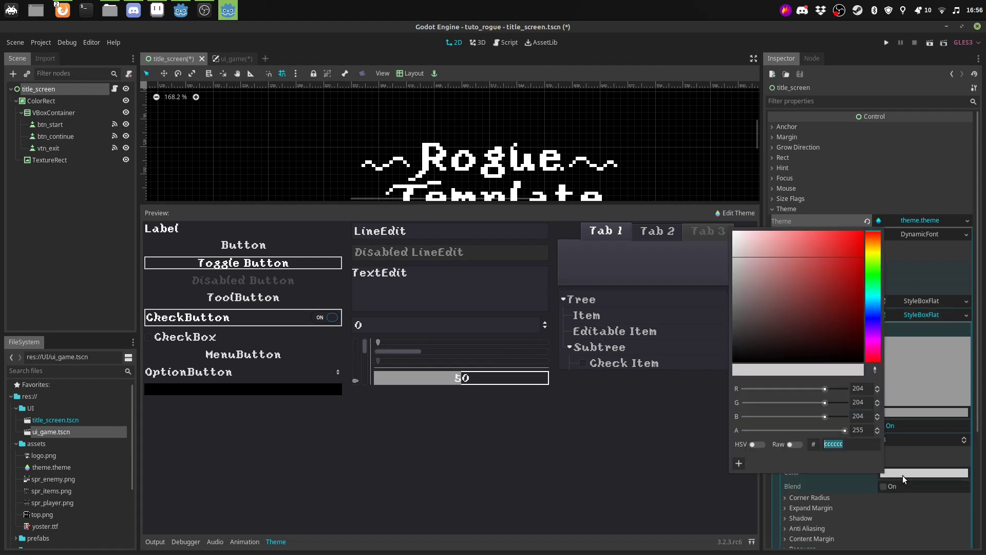
pyautogui.moveTo(844, 431); pyautogui.dragTo(742, 431)
pyautogui.click(698, 55)
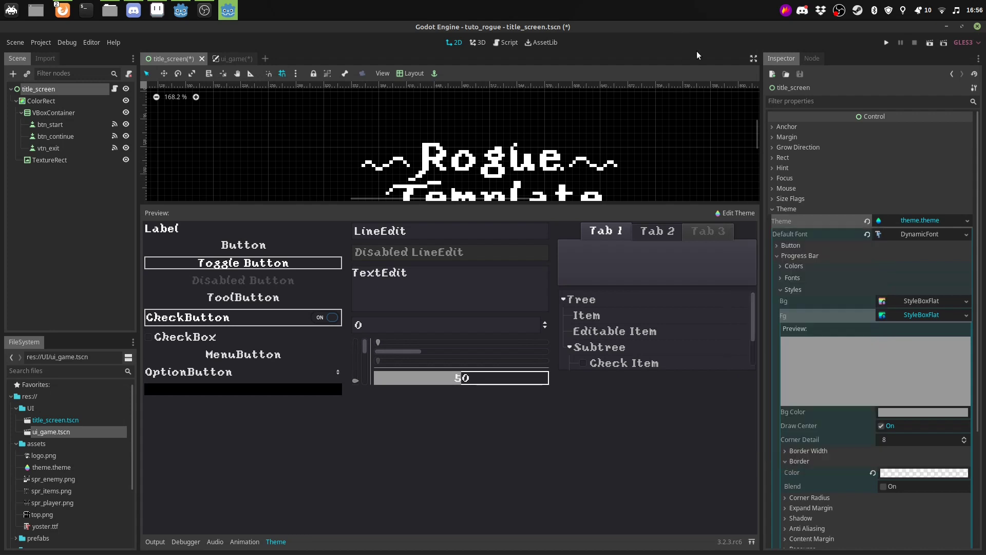
# Set the Fg stylebox border width to 2 on all four sides
pyautogui.click(803, 451)
pyautogui.click(892, 465)
pyautogui.write('2')
pyautogui.click(893, 479)
pyautogui.write('2')
pyautogui.click(894, 492)
pyautogui.write('2')
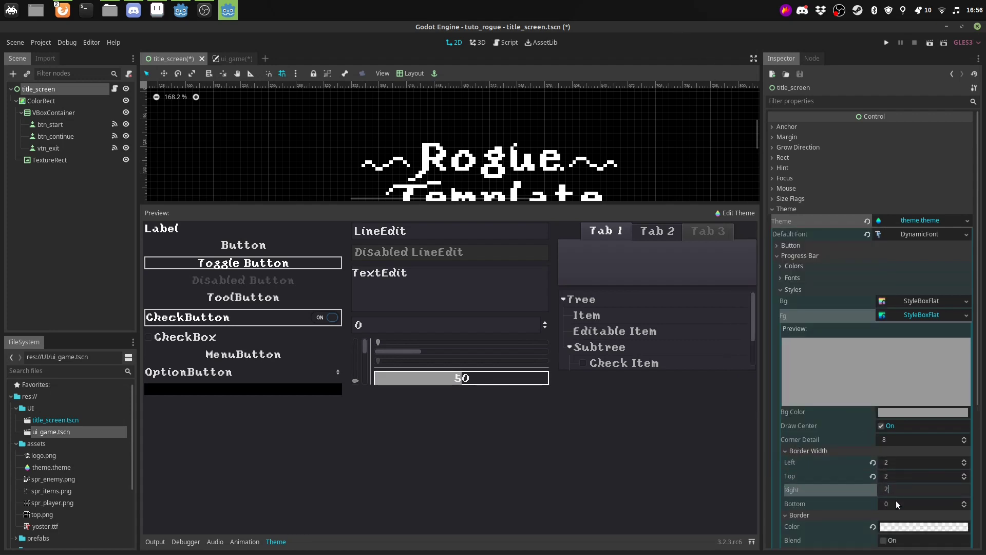
pyautogui.click(897, 504)
pyautogui.write('2')
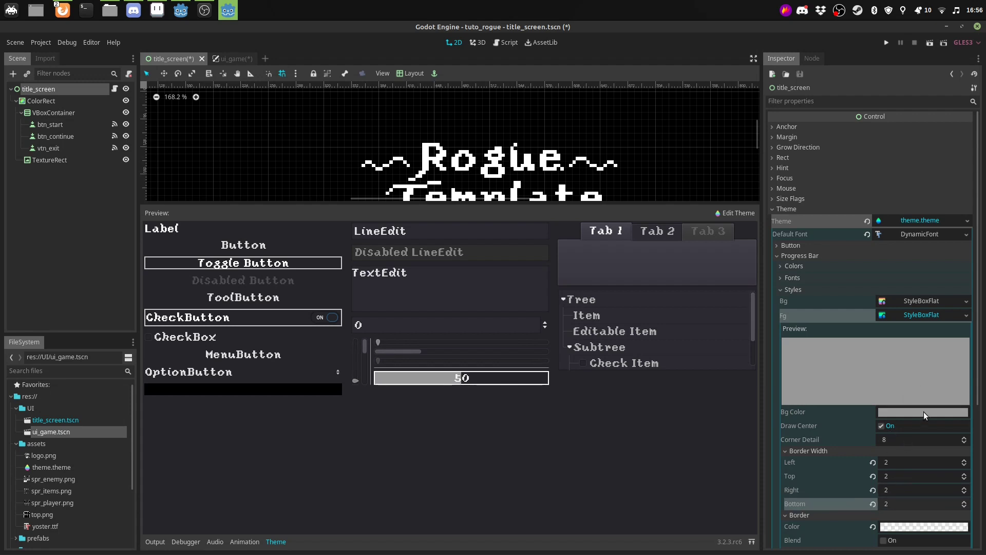
# Set the Fg fill Bg Color to light grey #d7d7d7
pyautogui.click(923, 412)
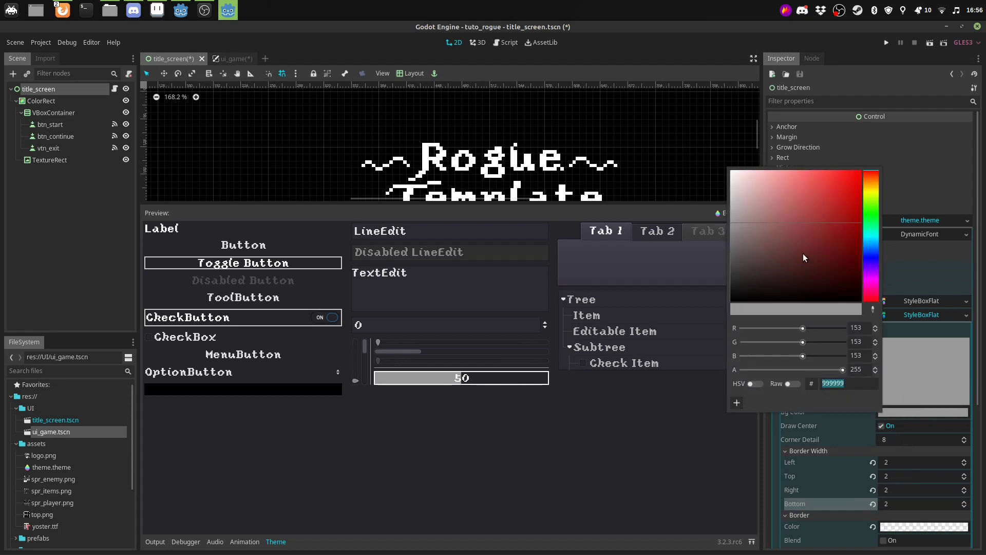
pyautogui.click(737, 189)
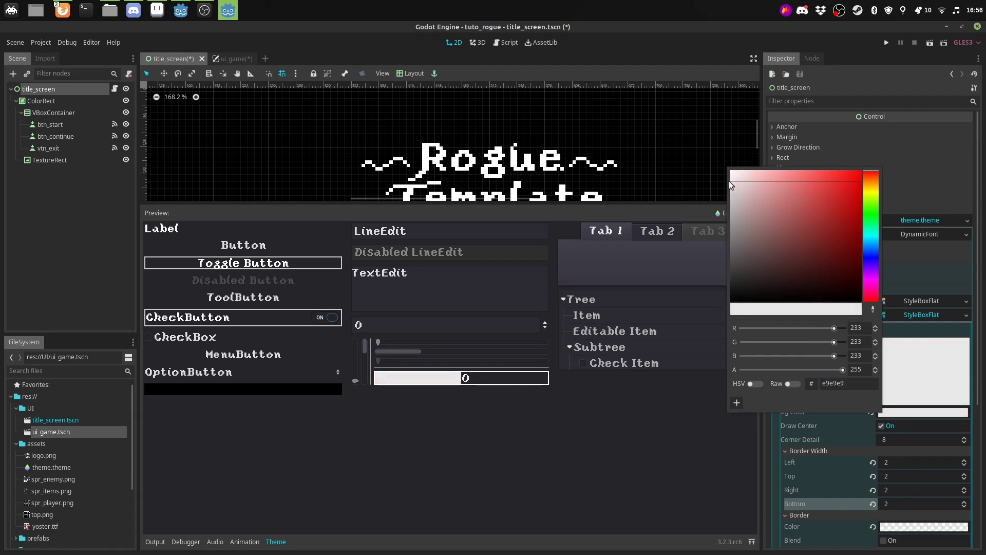
pyautogui.moveTo(738, 191); pyautogui.dragTo(726, 194)
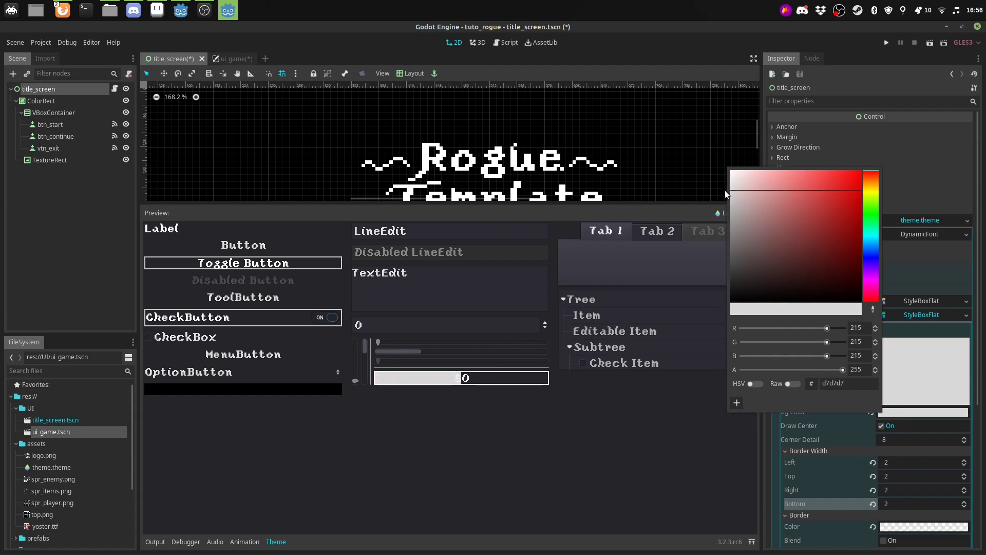
pyautogui.click(464, 384)
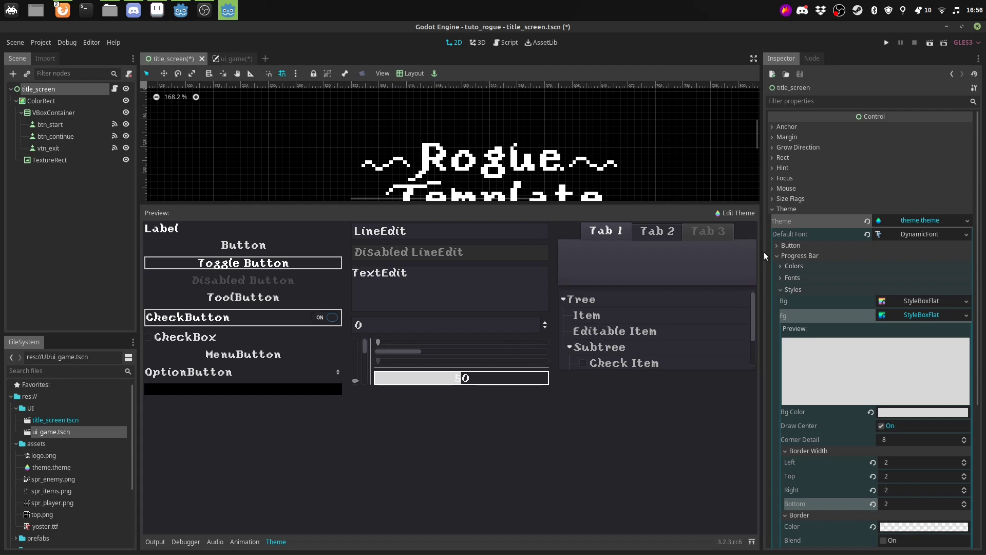
pyautogui.click(777, 256)
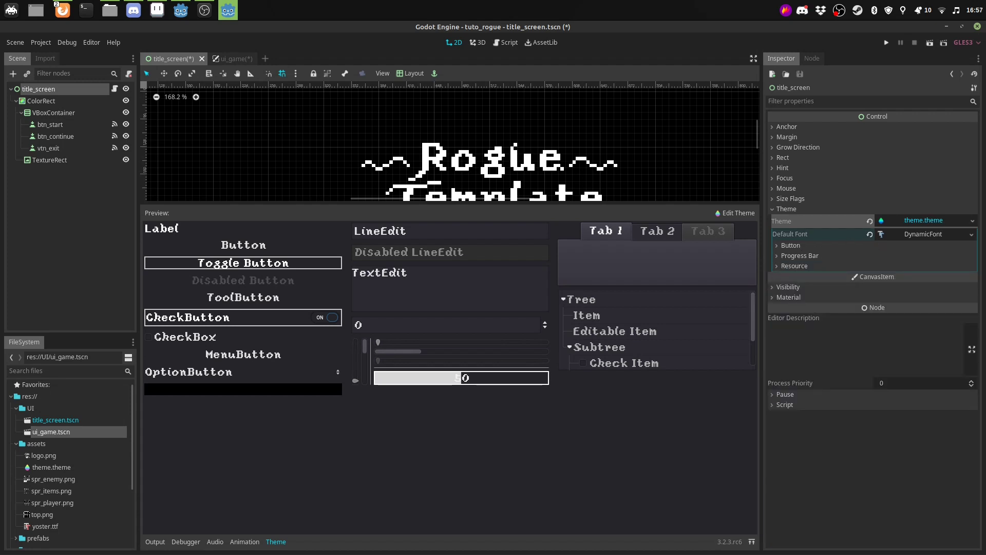
# Save theme.theme, then switch to ui_game and select the dark ColorRect HUD bar
pyautogui.click(972, 220)
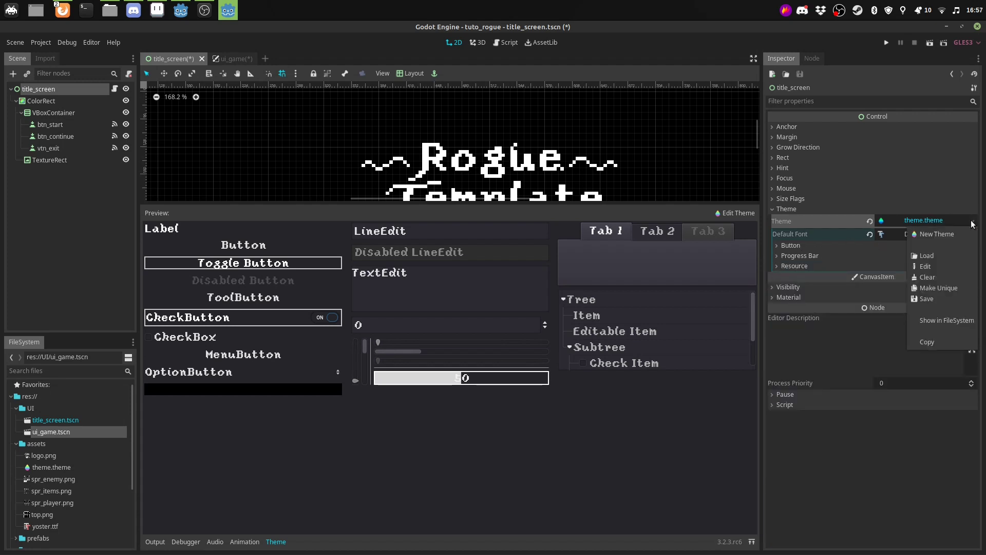
pyautogui.click(925, 304)
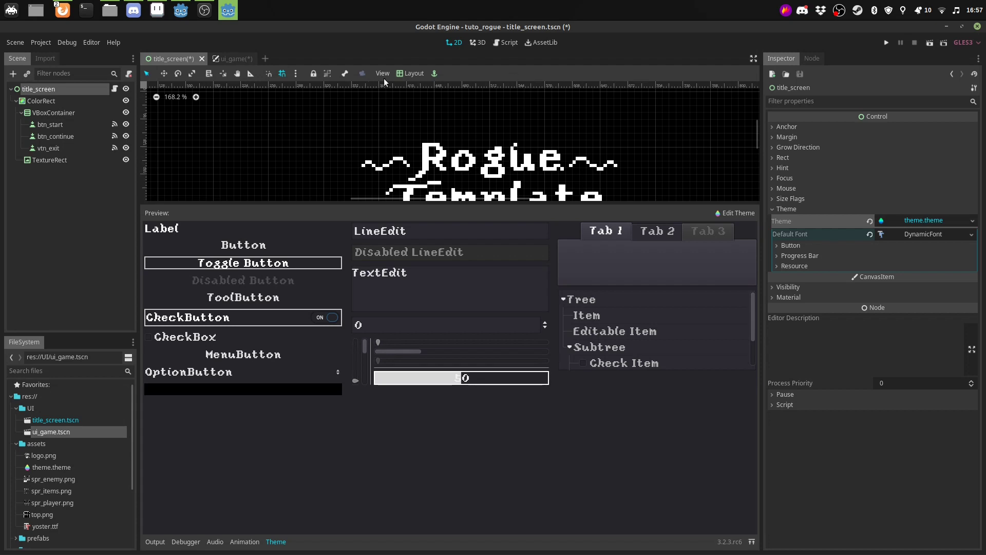
pyautogui.click(232, 57)
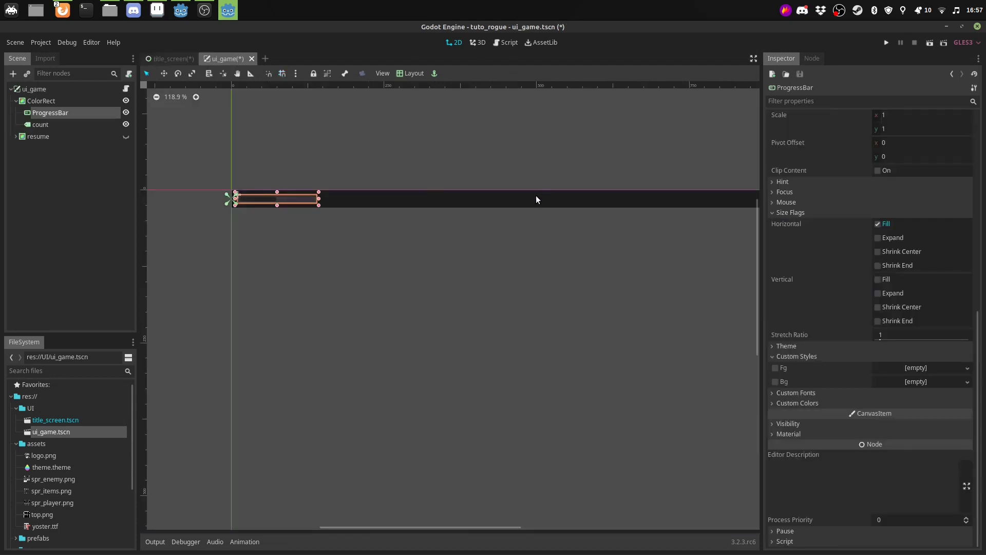
pyautogui.moveTo(537, 200); pyautogui.dragTo(346, 260, button='middle')
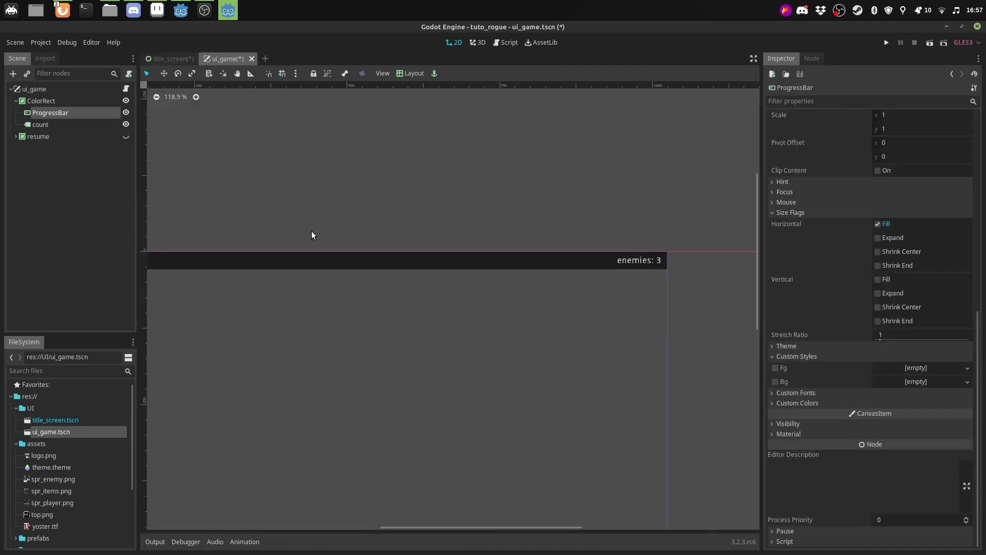
pyautogui.moveTo(311, 229); pyautogui.dragTo(448, 230, button='middle')
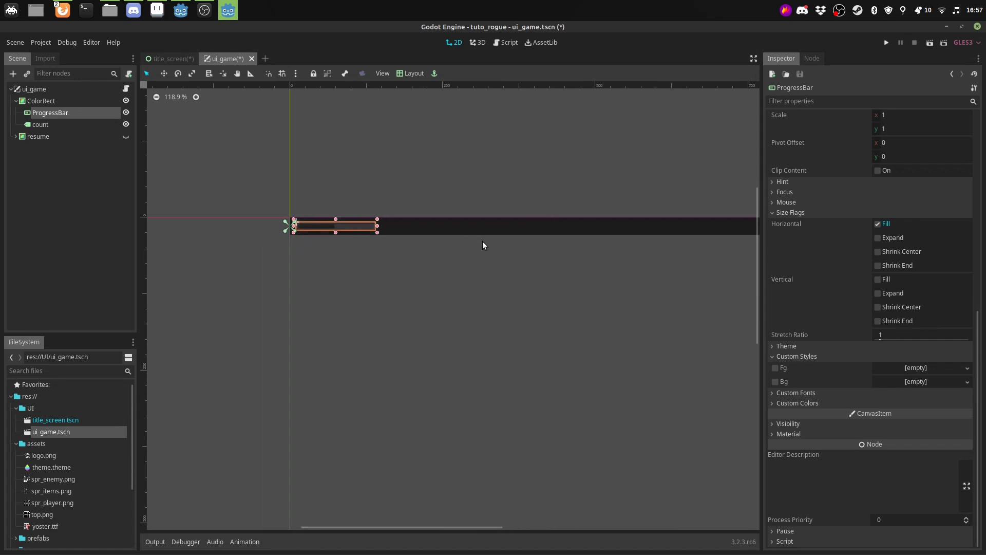
pyautogui.click(442, 229)
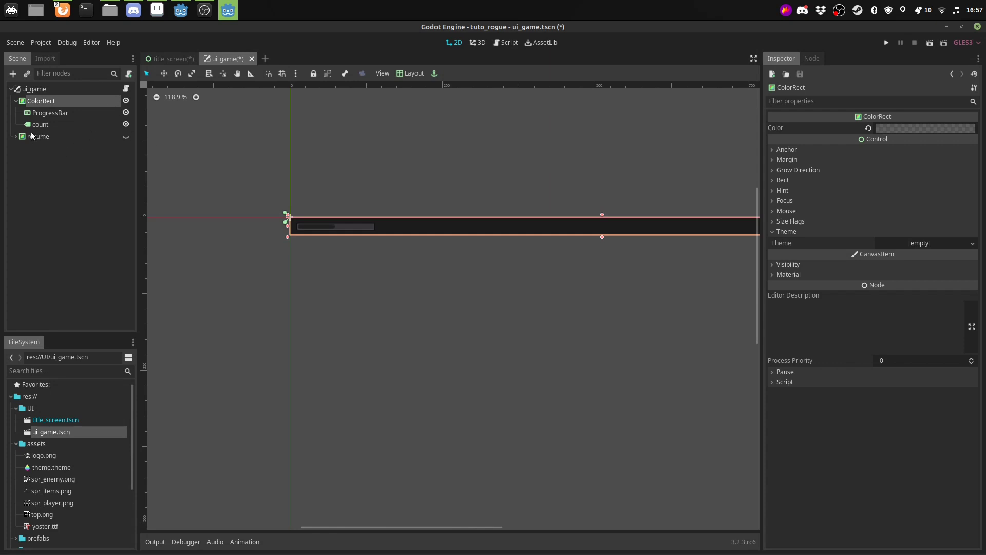
# Unhide the resume menu and load assets/theme.theme as its Theme
pyautogui.click(125, 137)
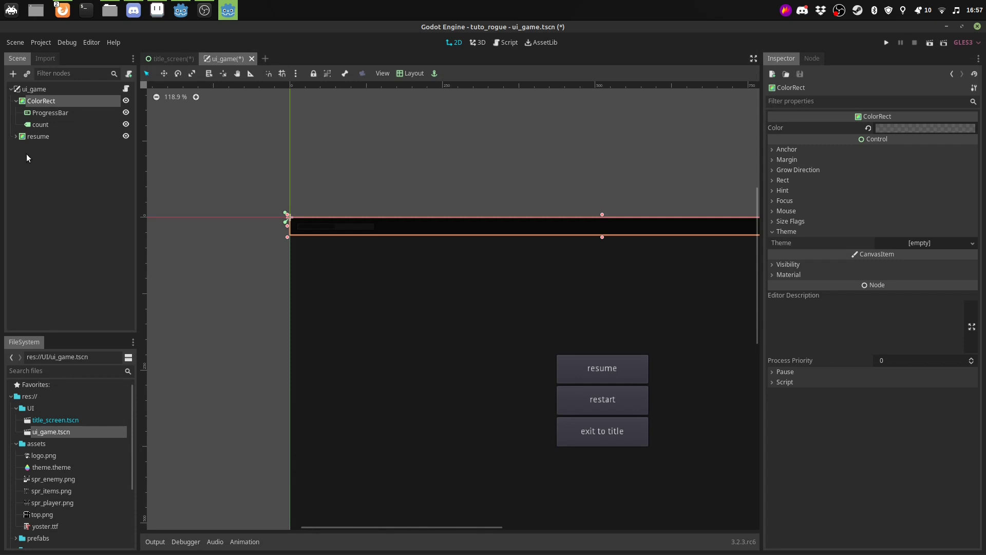
pyautogui.click(30, 138)
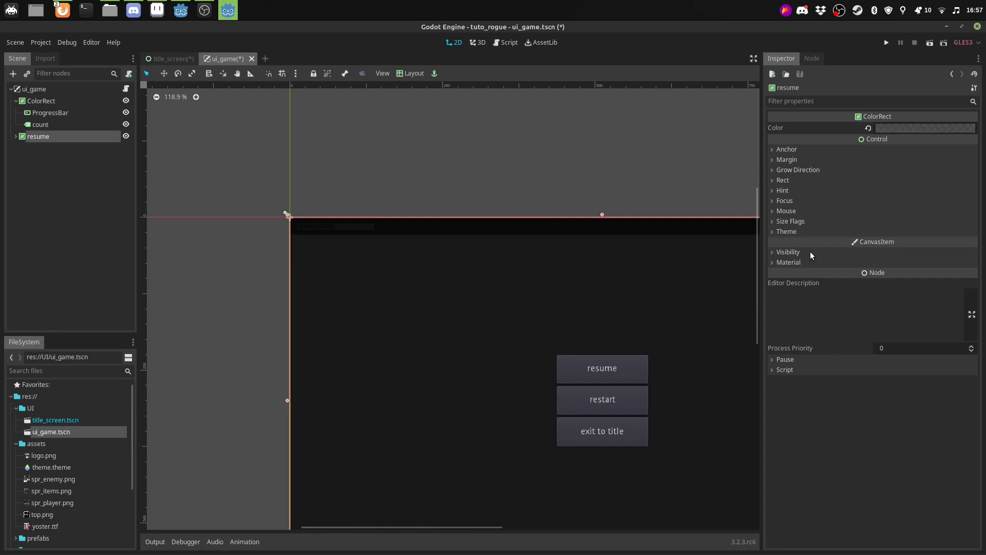
pyautogui.click(792, 233)
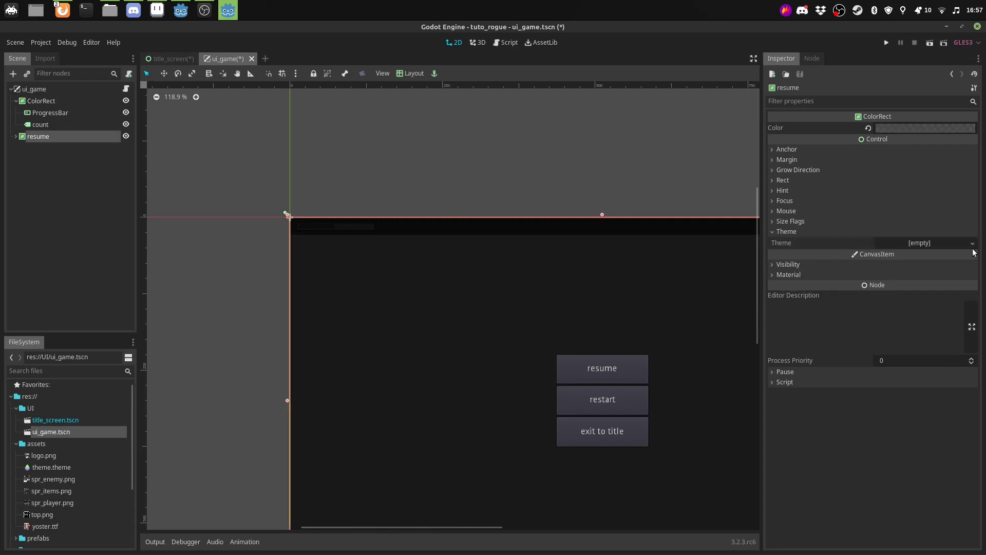
pyautogui.click(973, 252)
pyautogui.click(944, 257)
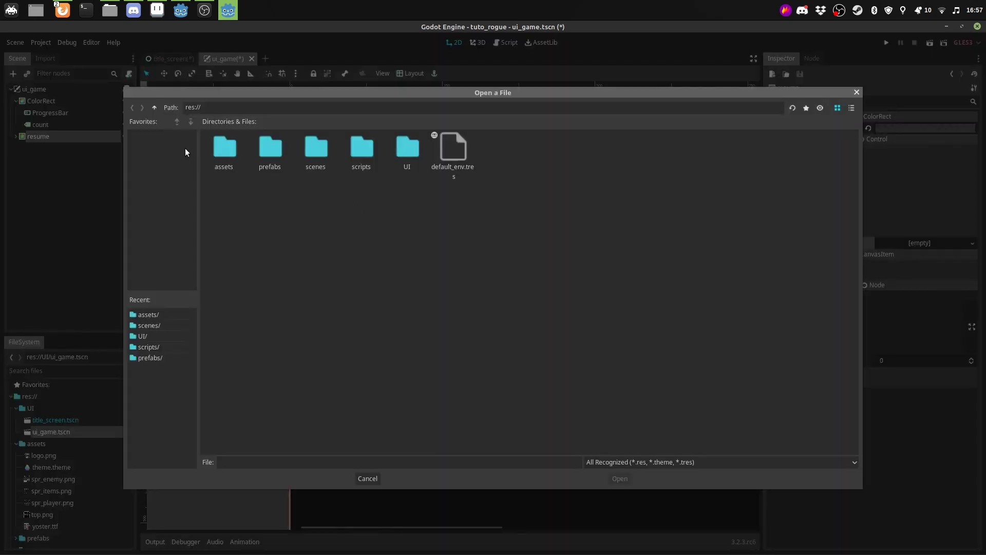
pyautogui.doubleClick(215, 150)
pyautogui.click(217, 161)
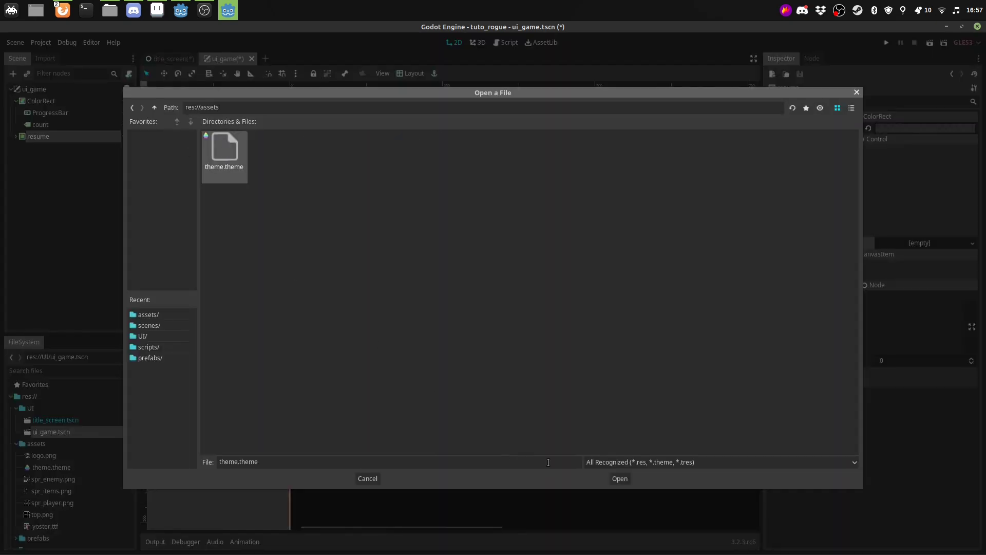
pyautogui.click(617, 478)
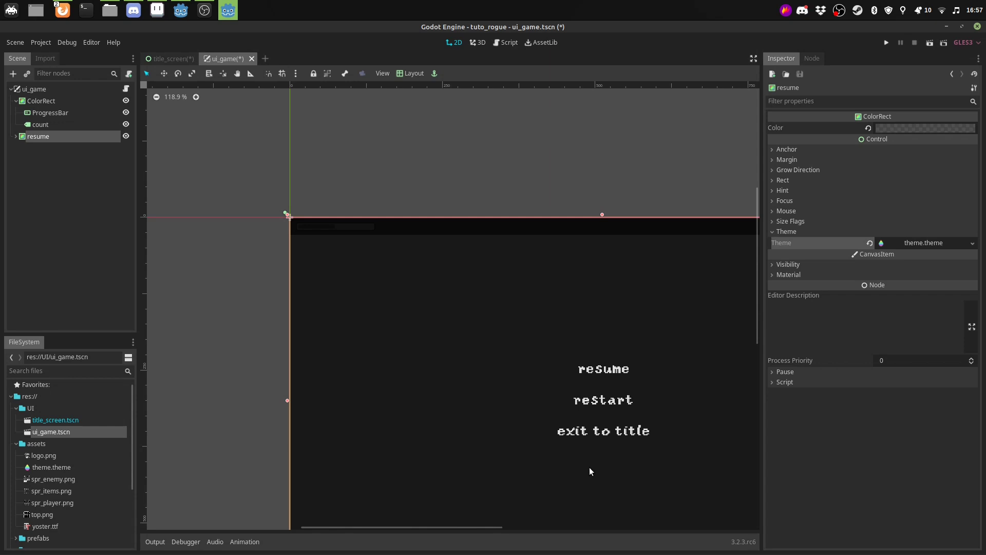
# Load theme.theme onto the ColorRect HUD bar, then hide the resume menu again
pyautogui.click(40, 103)
pyautogui.click(921, 242)
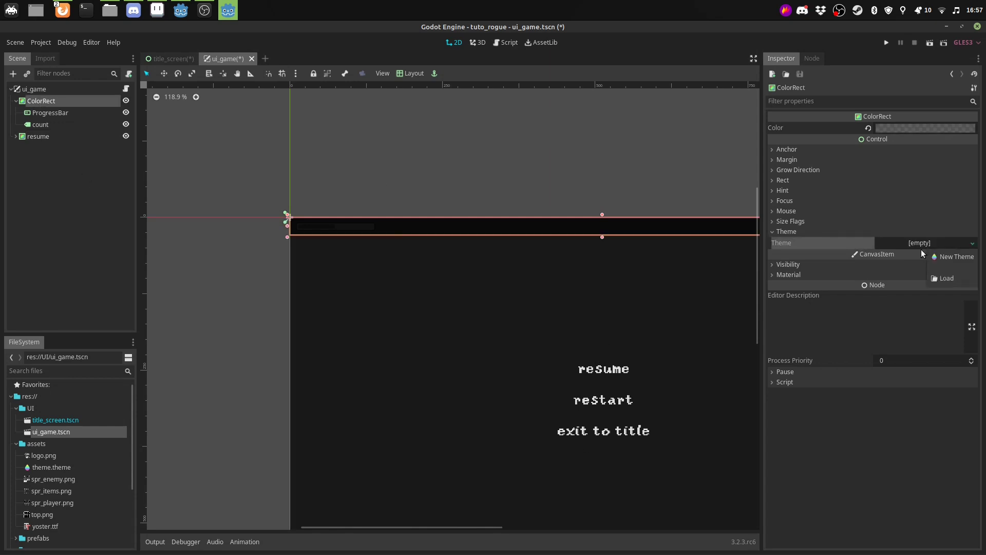
pyautogui.click(939, 282)
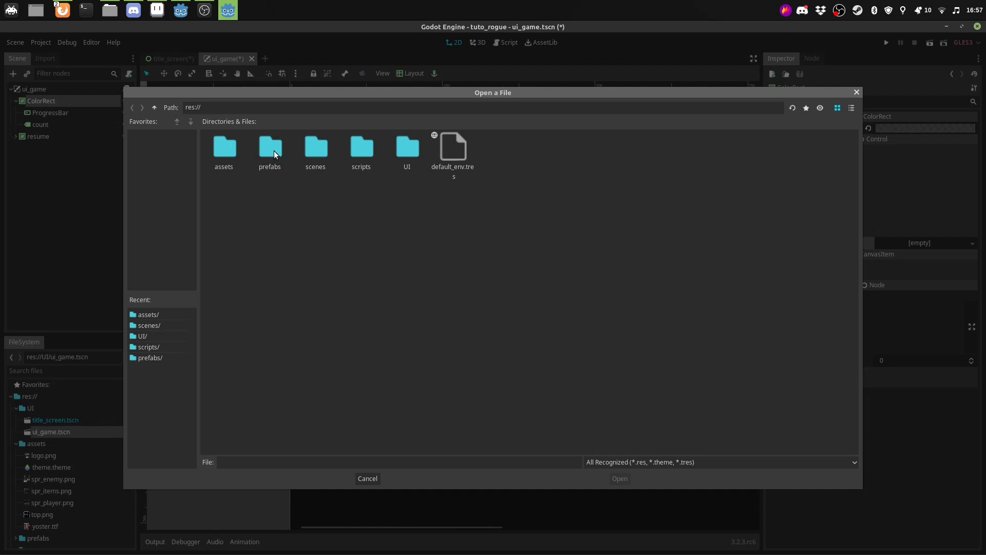
pyautogui.doubleClick(222, 147)
pyautogui.click(231, 174)
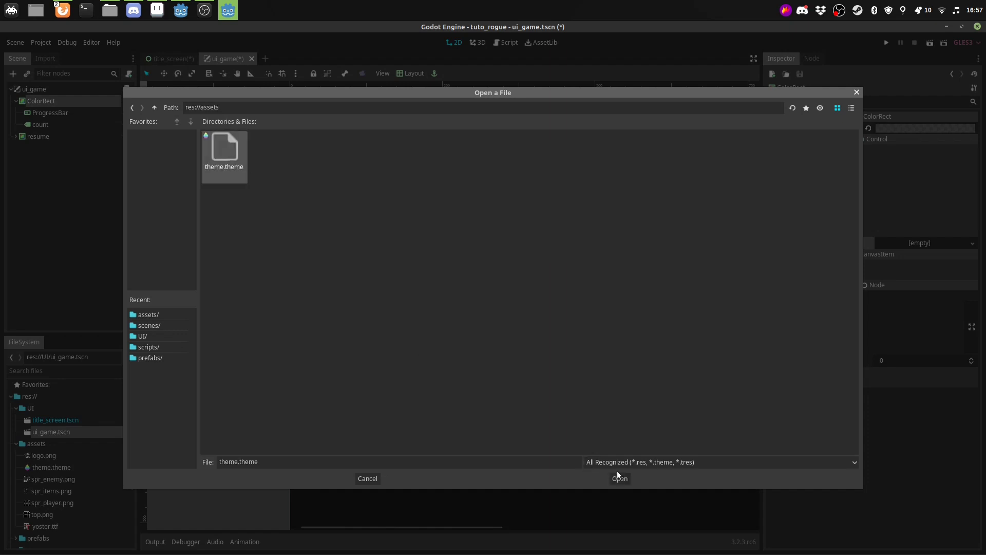
pyautogui.click(619, 477)
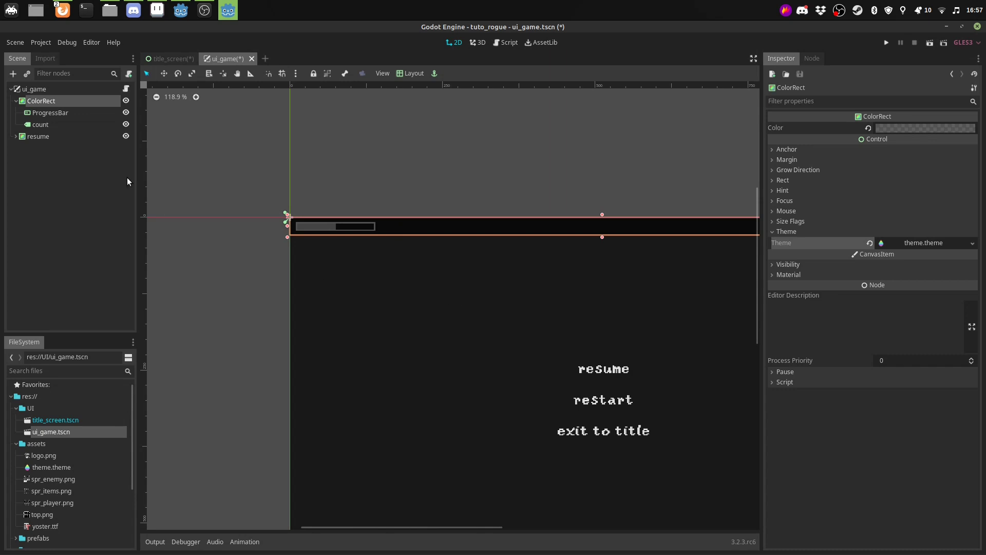
pyautogui.click(128, 138)
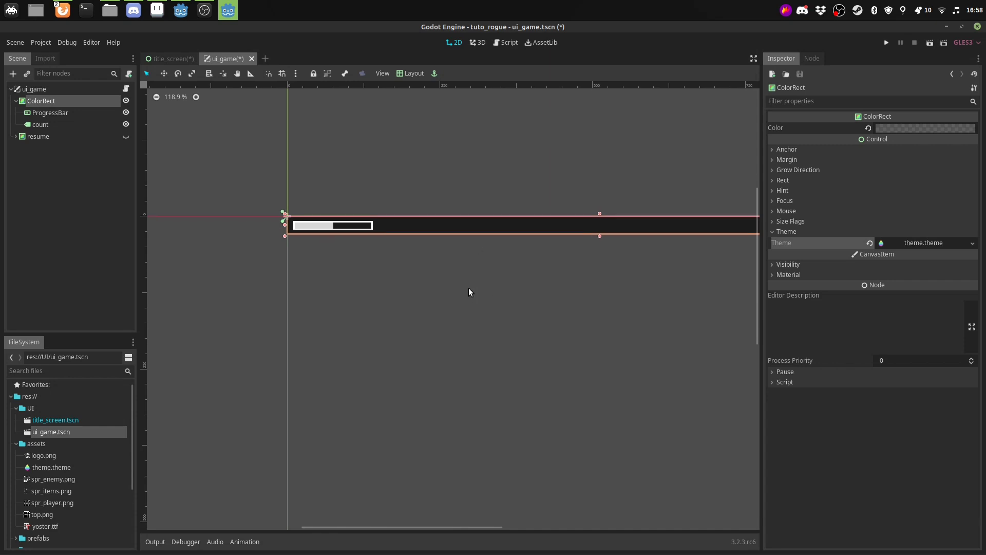
# Drag the ColorRect's bottom edge down about 15 px to heighten the HUD bar
pyautogui.moveTo(469, 288); pyautogui.dragTo(316, 341, button='middle')
pyautogui.hscroll(2, 579, 280)
pyautogui.hscroll(1, 579, 280)
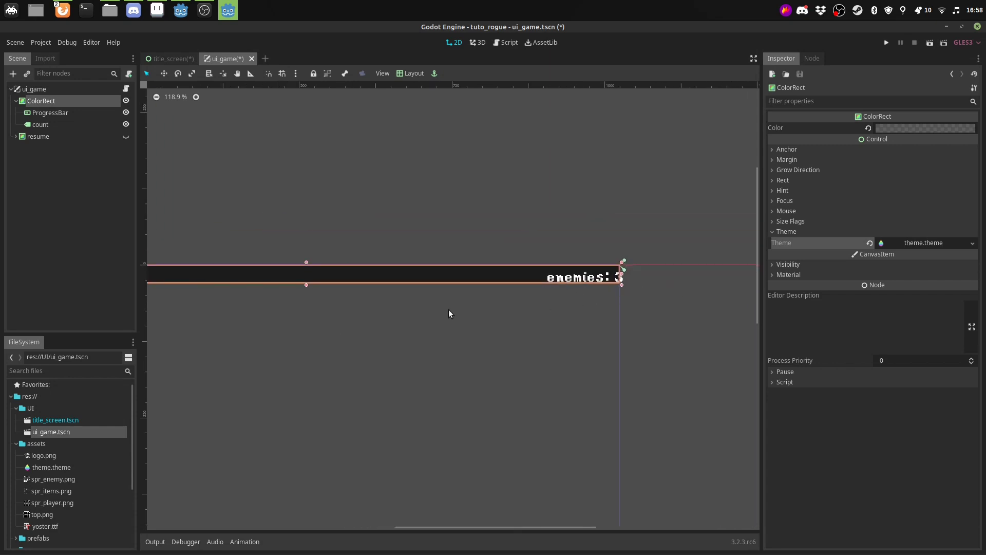
pyautogui.moveTo(307, 285); pyautogui.dragTo(307, 292)
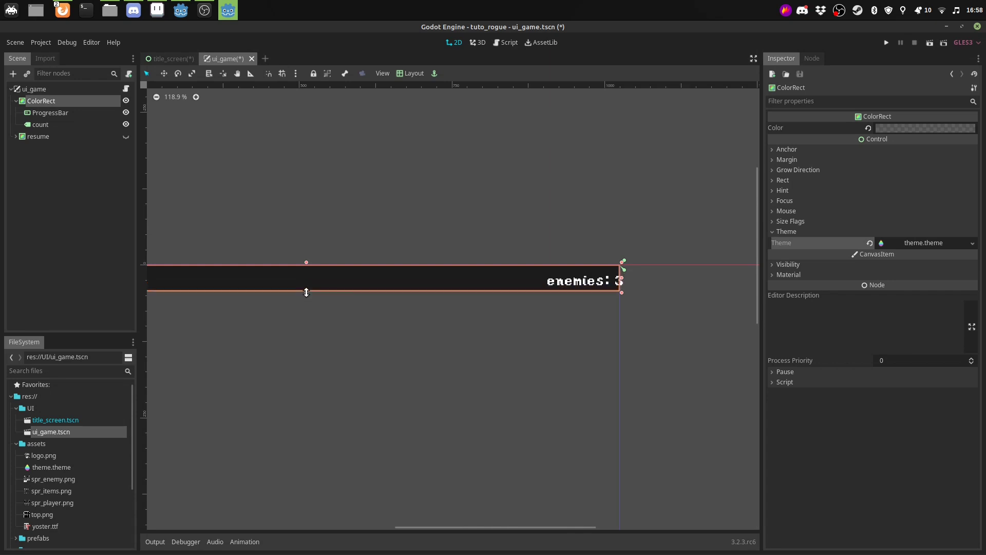
pyautogui.hscroll(-3, 381, 337)
pyautogui.hscroll(1, 403, 334)
pyautogui.hscroll(1, 352, 344)
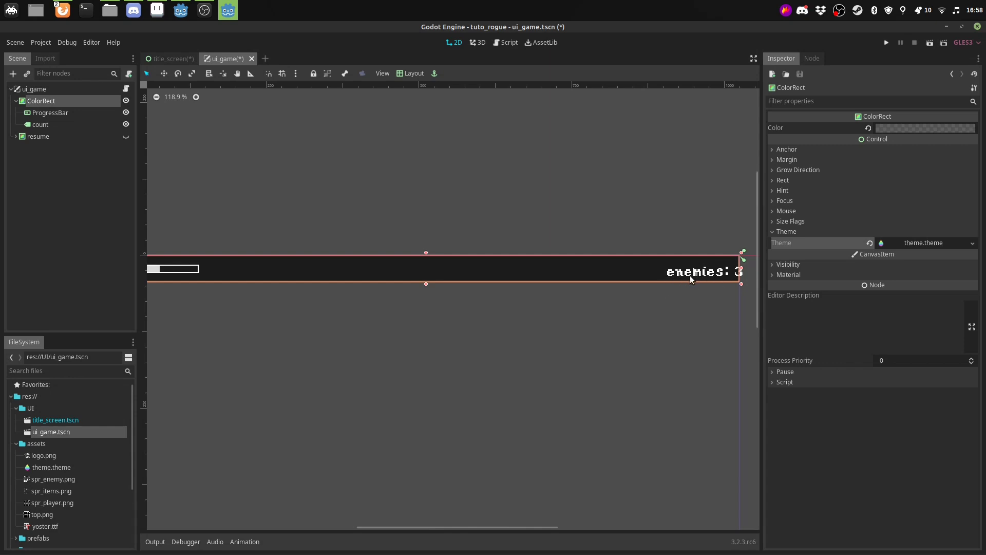
# Anchor the enemies count label to the centre-right layout preset
pyautogui.click(686, 275)
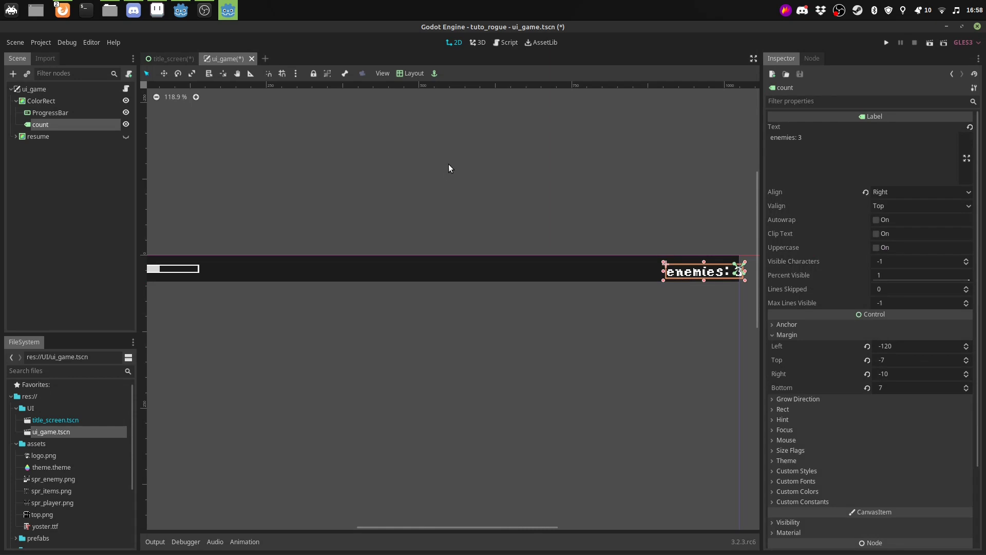
pyautogui.click(411, 74)
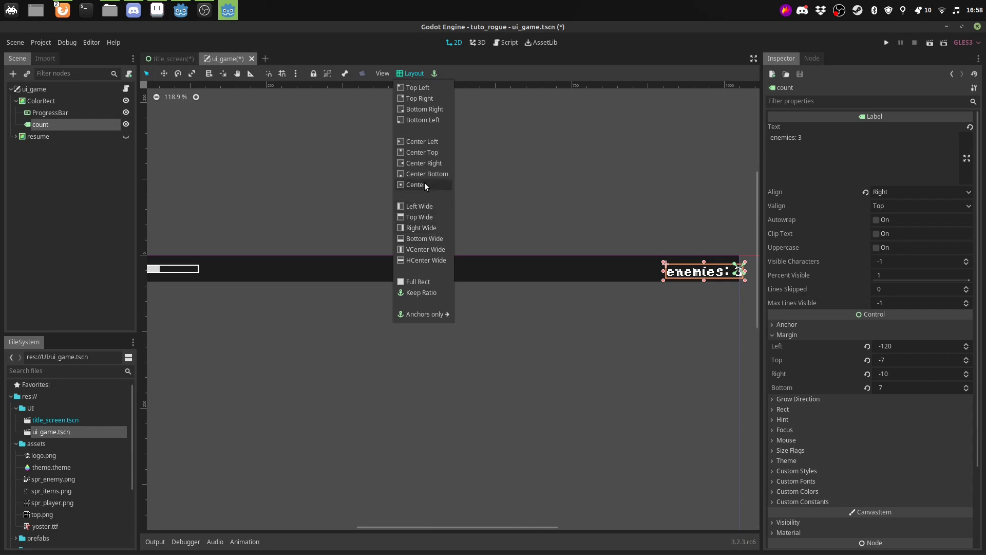
pyautogui.click(421, 164)
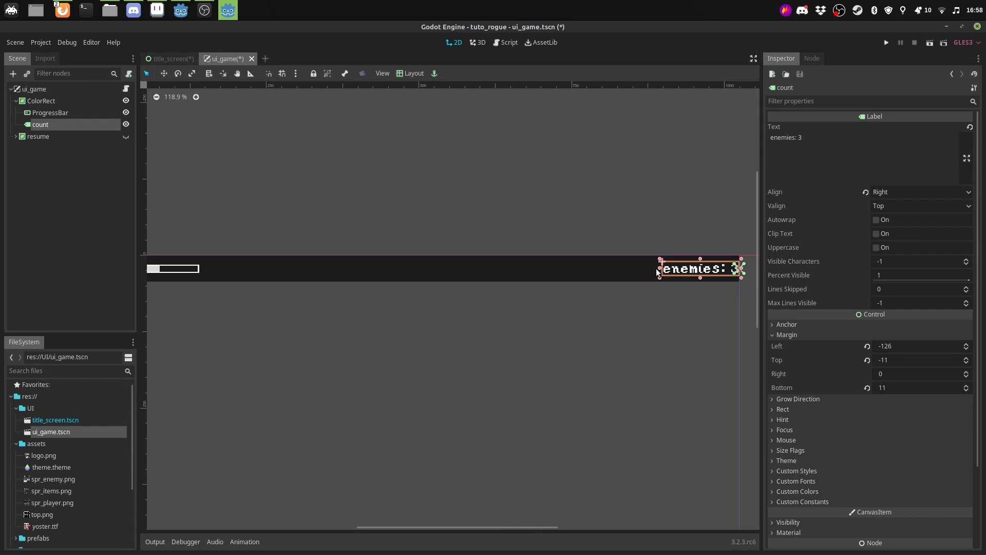
# Widen the count label to Margin Left -172 and Margin Right -10
pyautogui.moveTo(660, 268); pyautogui.dragTo(632, 268)
pyautogui.click(892, 373)
pyautogui.write('-10')
pyautogui.press('Return')
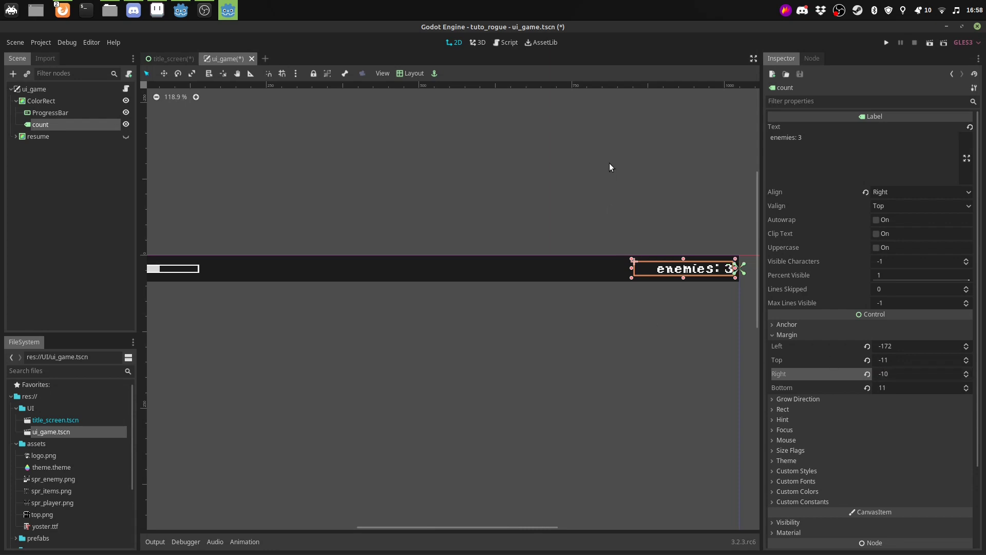
pyautogui.click(609, 168)
pyautogui.moveTo(414, 267); pyautogui.dragTo(533, 275, button='middle')
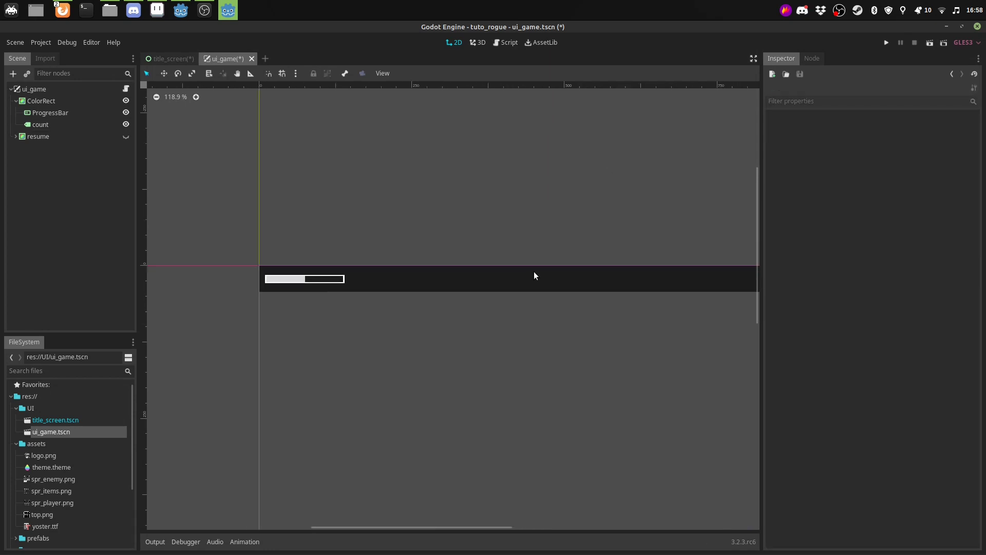
# Set the ProgressBar margins to Top -11 and Bottom 11 for a height of 22, then run the game
pyautogui.click(298, 282)
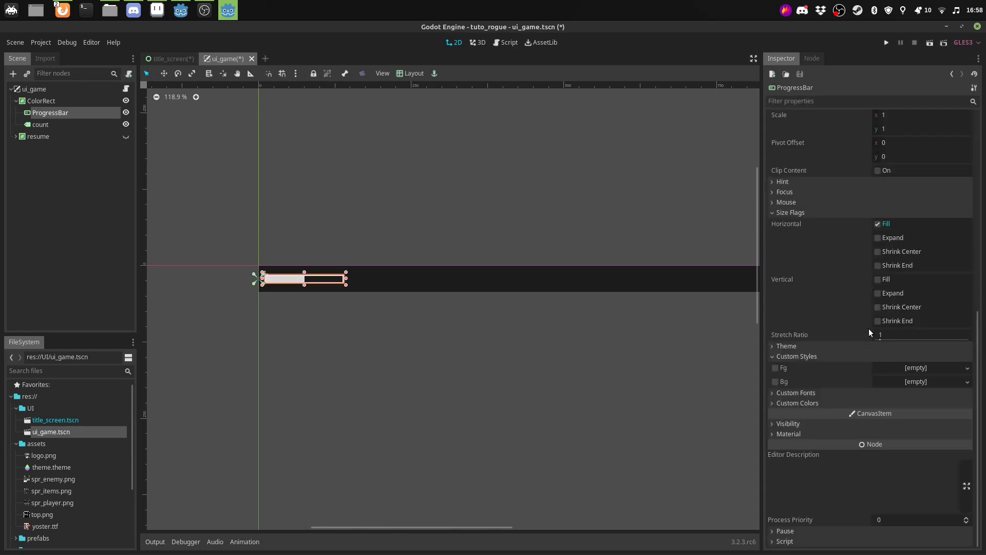
pyautogui.scroll(5, 816, 313)
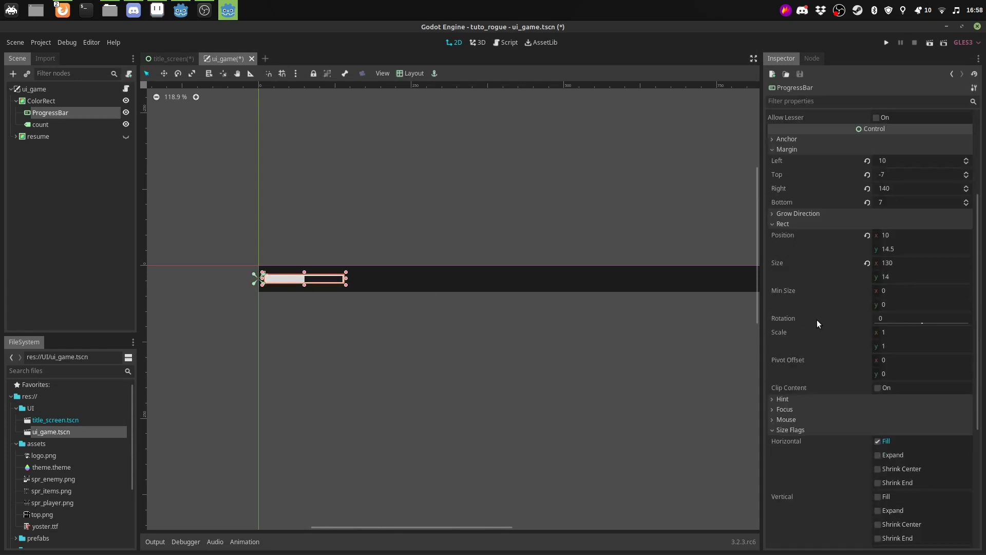
pyautogui.scroll(2, 825, 318)
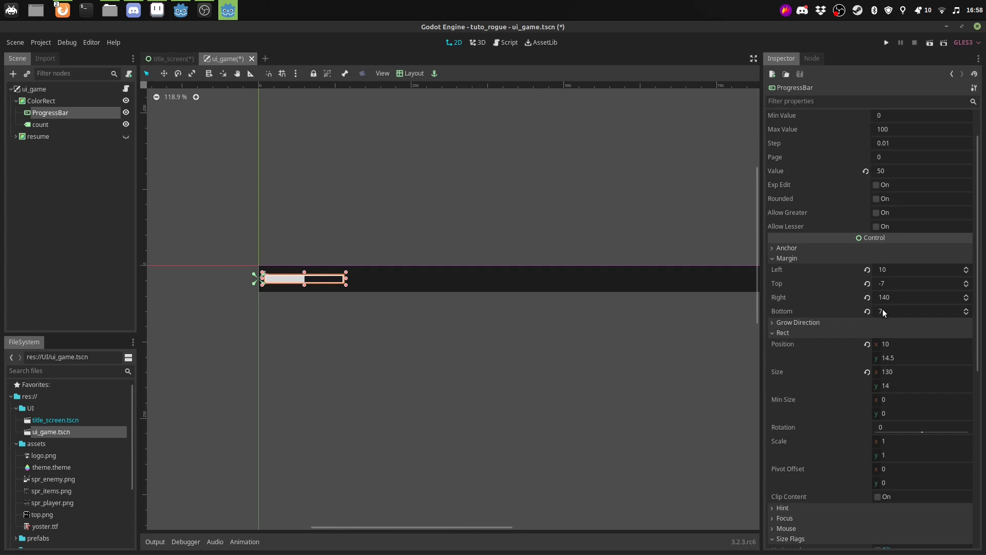
pyautogui.click(885, 285)
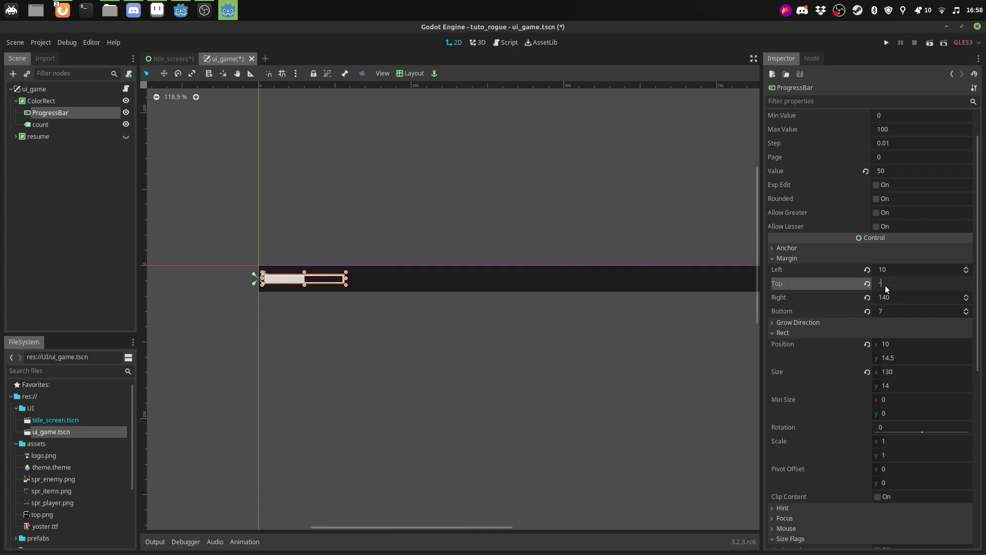
pyautogui.write('11')
pyautogui.press('Return')
pyautogui.click(887, 310)
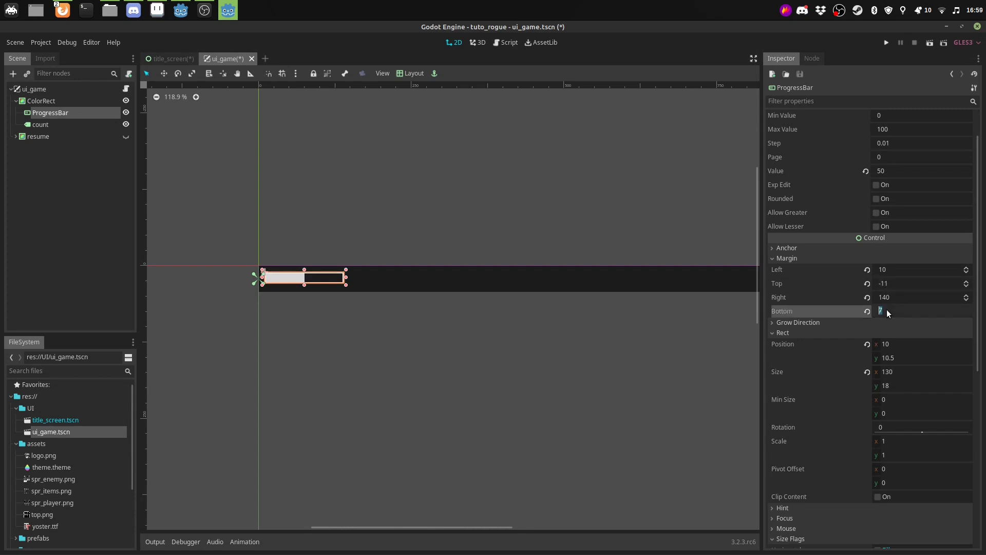
pyautogui.write('11')
pyautogui.press('Return')
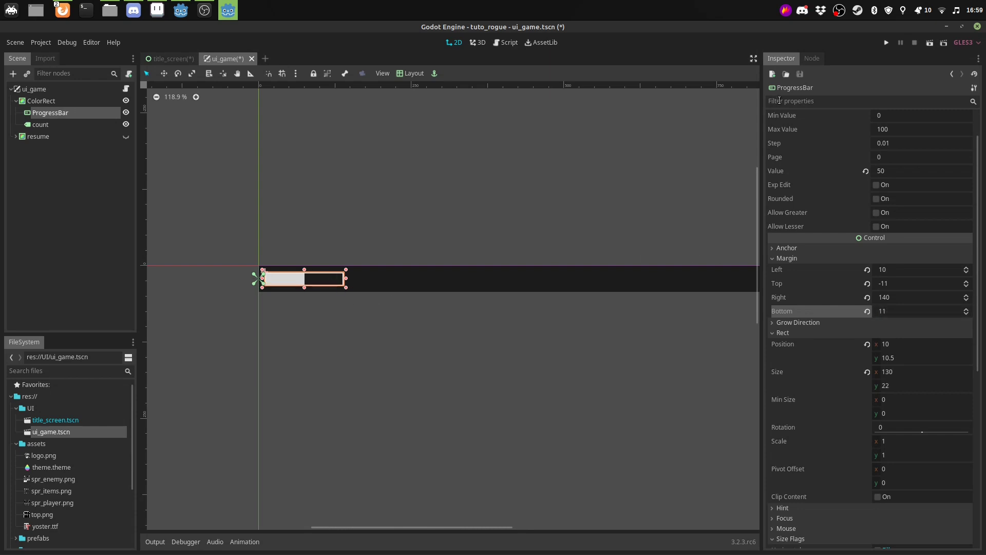
pyautogui.click(886, 42)
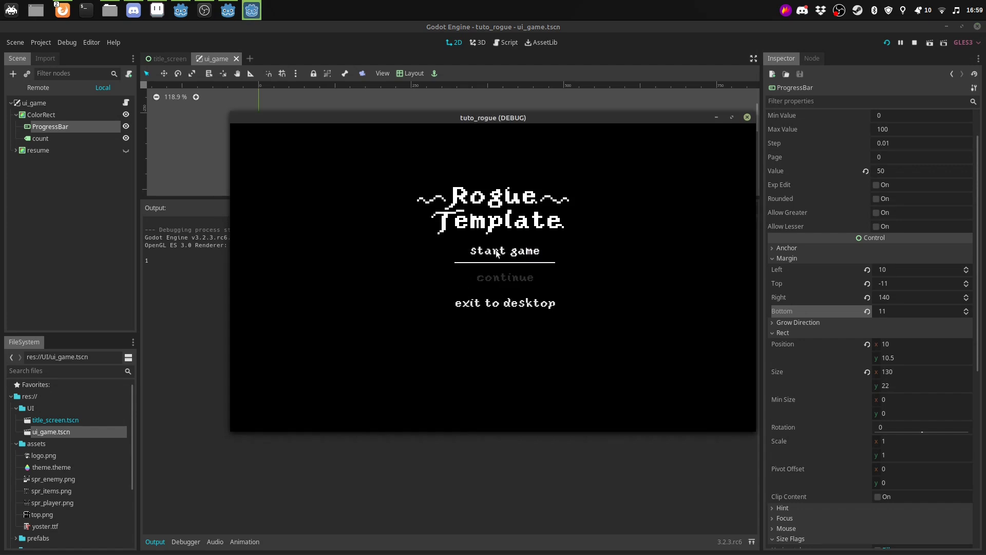
# Start a new game from the title screen and move the player down, then right and up
pyautogui.click(497, 253)
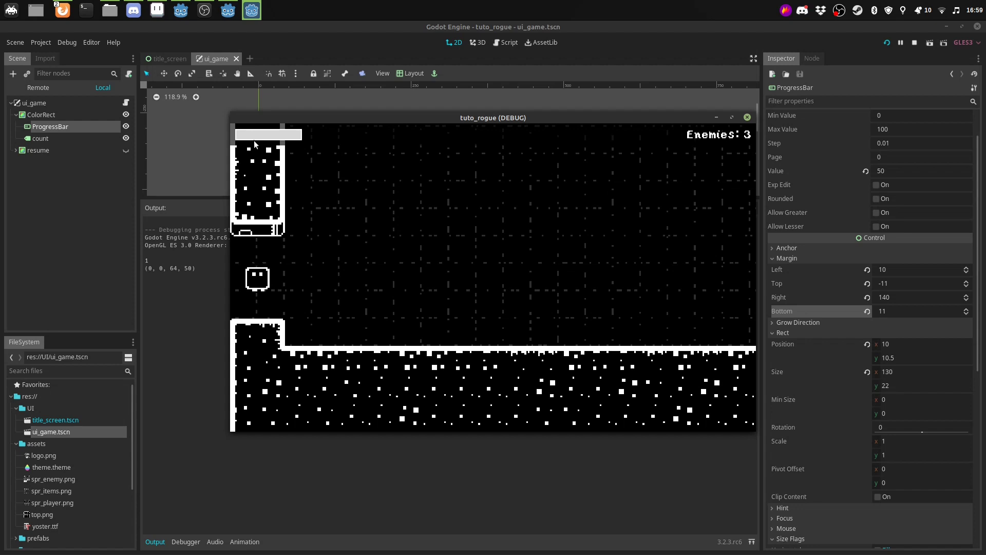
pyautogui.press('Down')
pyautogui.press('Right')
pyautogui.press('Right')
pyautogui.press('Right')
pyautogui.press('Right')
pyautogui.press('Right')
pyautogui.press('Right')
pyautogui.press('Up')
pyautogui.press('Right')
pyautogui.press('Right')
pyautogui.press('Right')
pyautogui.press('Up')
pyautogui.press('Up')
pyautogui.press('Up')
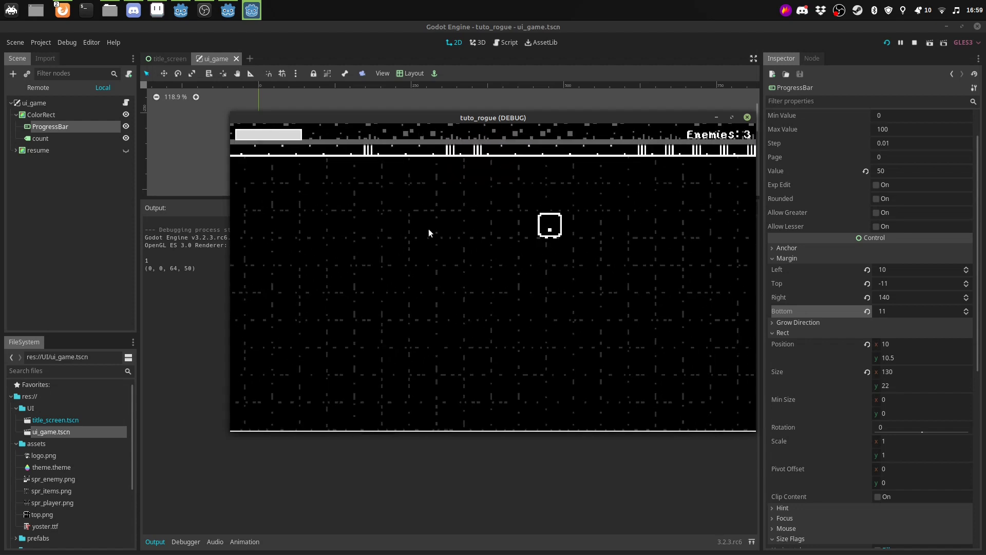
# Walk the player around the room with the arrow keys to check the HUD
pyautogui.press('Right')
pyautogui.press('Down')
pyautogui.press('Down')
pyautogui.press('Down')
pyautogui.press('Right')
pyautogui.press('Left')
pyautogui.press('Up')
pyautogui.press('Left')
pyautogui.press('Right')
pyautogui.press('Right')
pyautogui.press('Down')
pyautogui.press('Down')
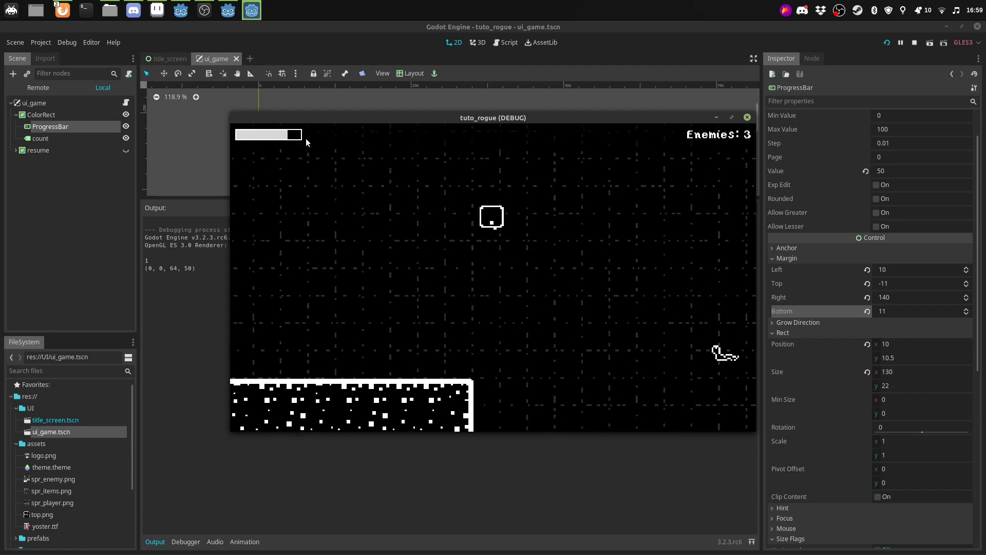
pyautogui.press('Down')
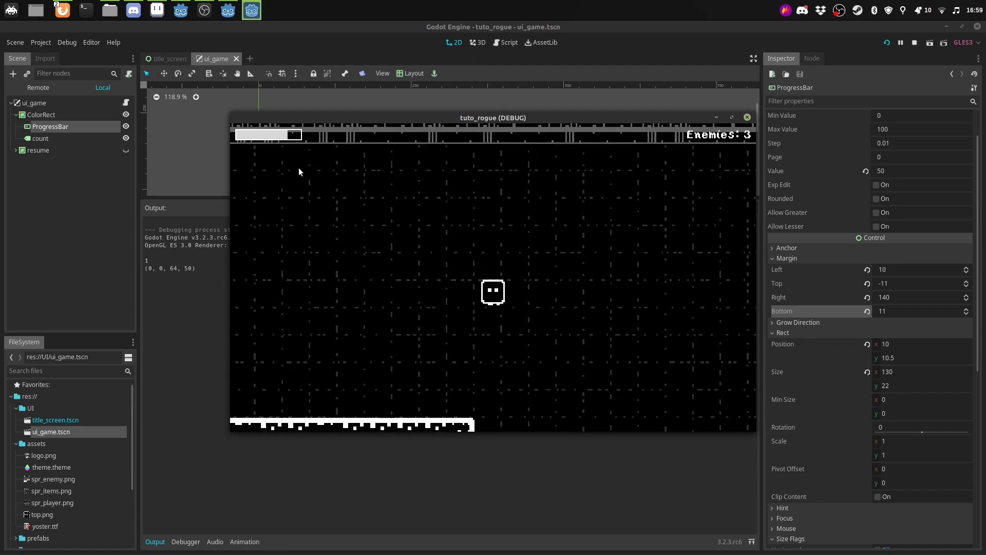
# Close the running game and enlarge the canvas over the Output log
pyautogui.click(747, 117)
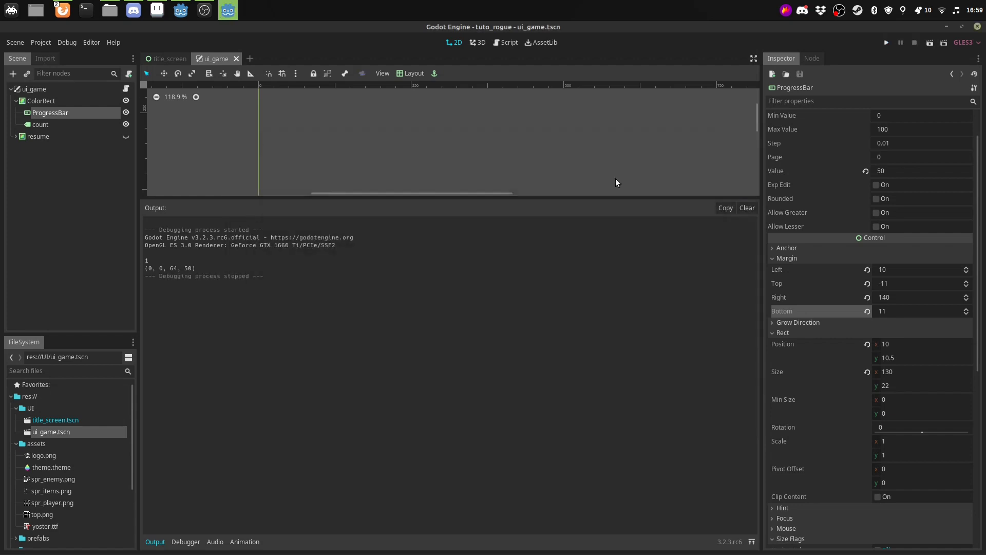
pyautogui.moveTo(393, 199); pyautogui.dragTo(402, 390)
pyautogui.scroll(-3, 330, 177)
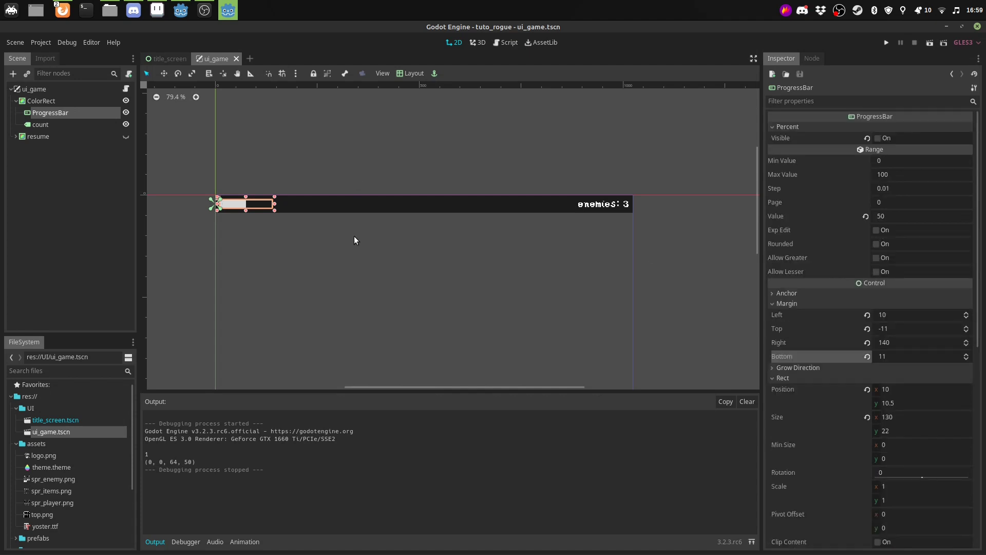
pyautogui.scroll(1, 354, 234)
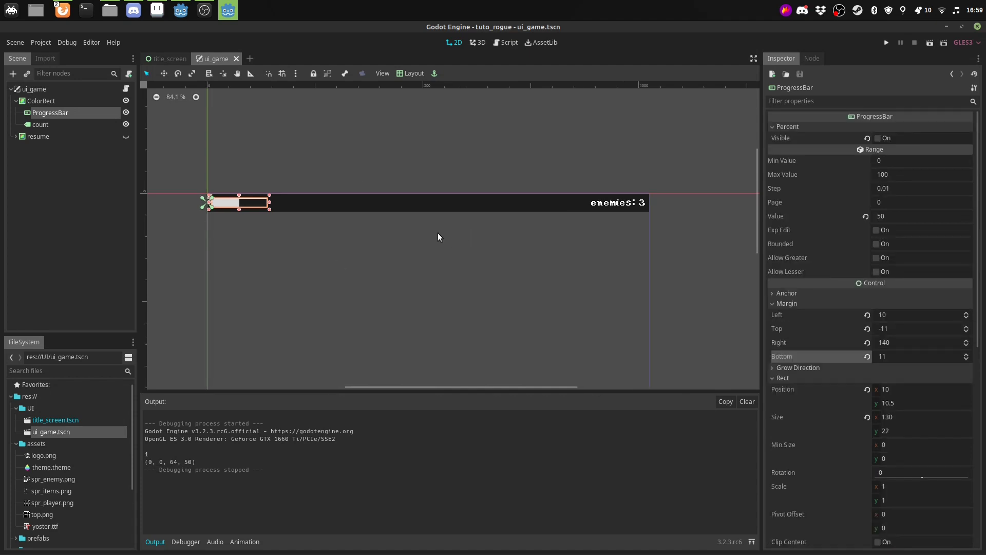
# Make the resume pause-menu node visible on the canvas
pyautogui.click(40, 137)
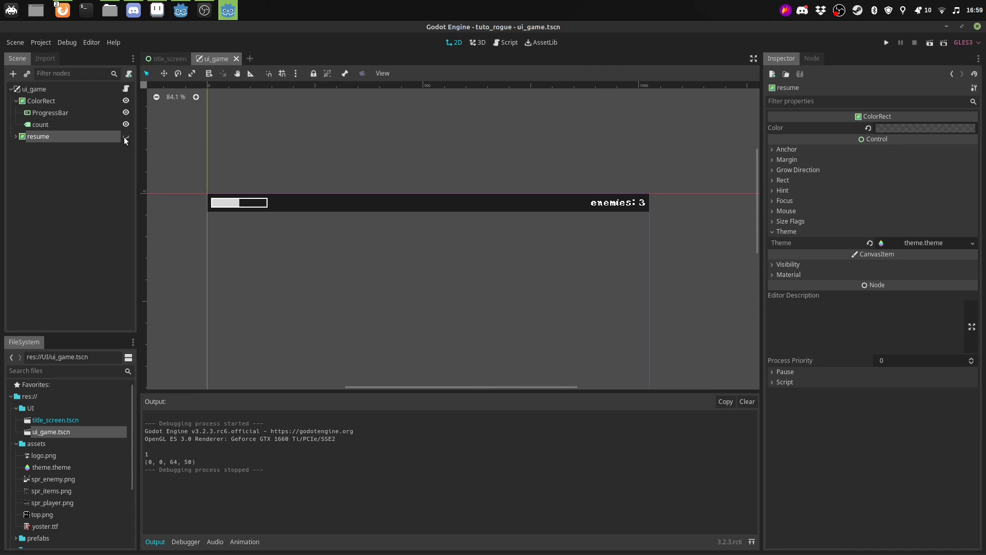
pyautogui.click(125, 136)
pyautogui.scroll(-2, 347, 276)
pyautogui.rightClick(47, 139)
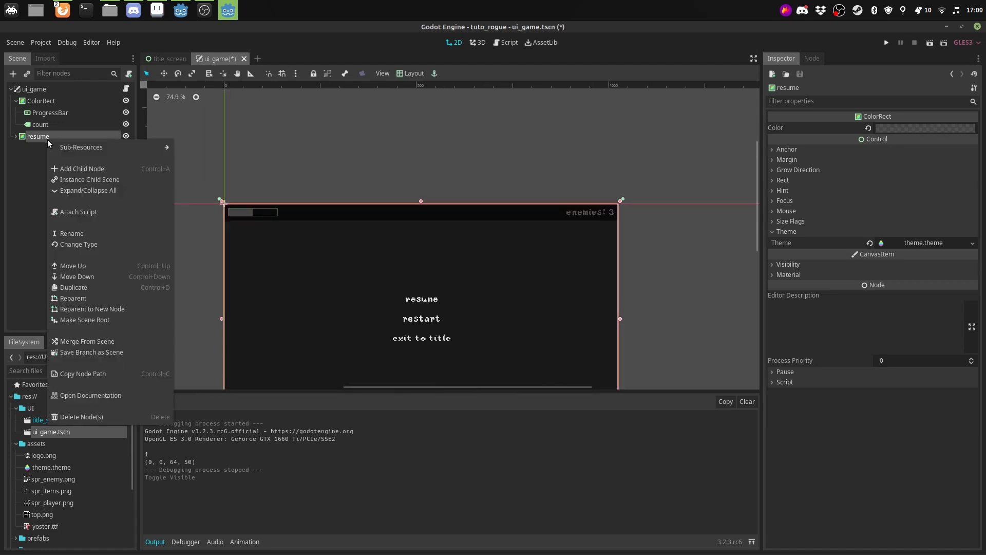
pyautogui.click(79, 169)
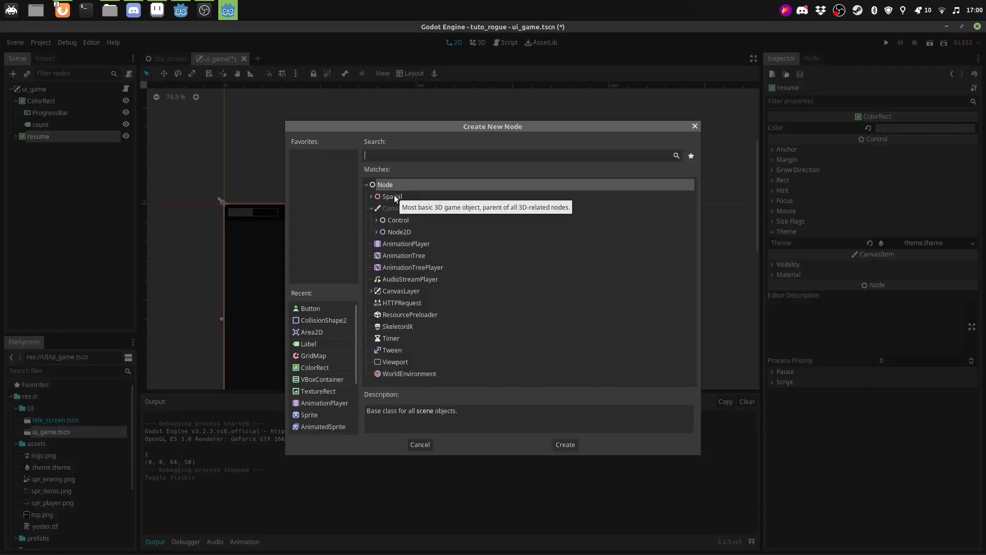
pyautogui.write('pro')
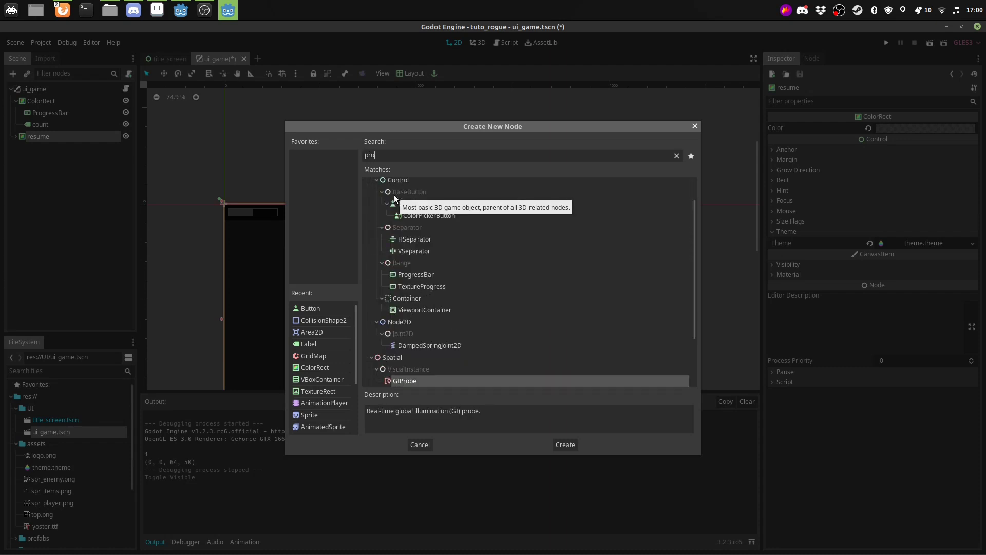
pyautogui.write('g')
pyautogui.press('BackSpace')
pyautogui.press('Up')
pyautogui.press('Up')
pyautogui.press('Up')
pyautogui.press('Up')
pyautogui.press('Up')
pyautogui.press('Up')
pyautogui.press('Up')
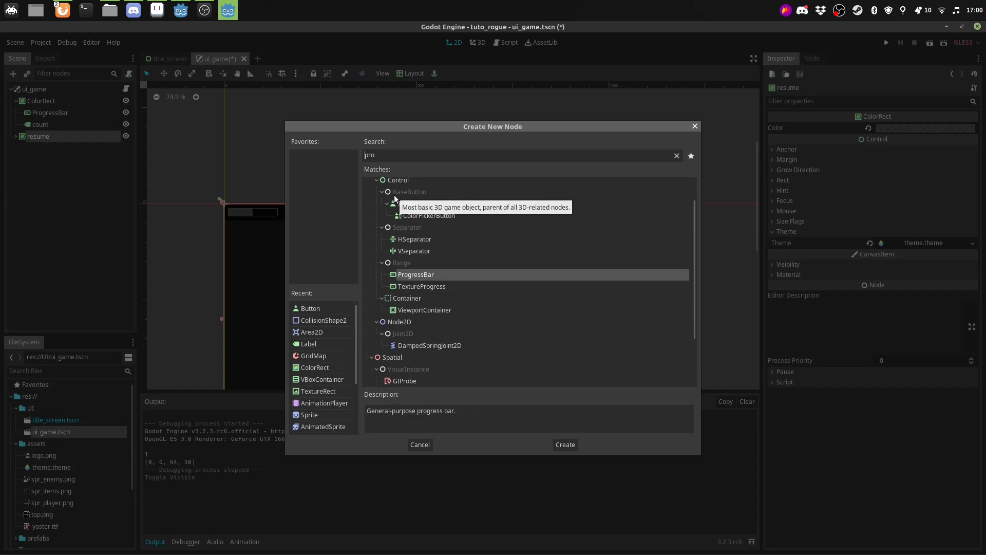
pyautogui.press('Return')
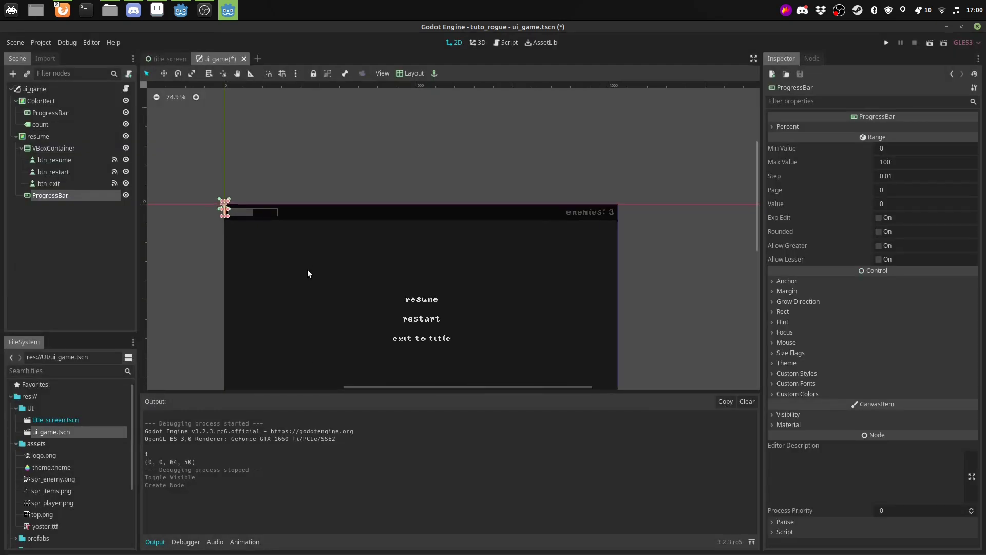
pyautogui.moveTo(226, 208); pyautogui.dragTo(319, 215)
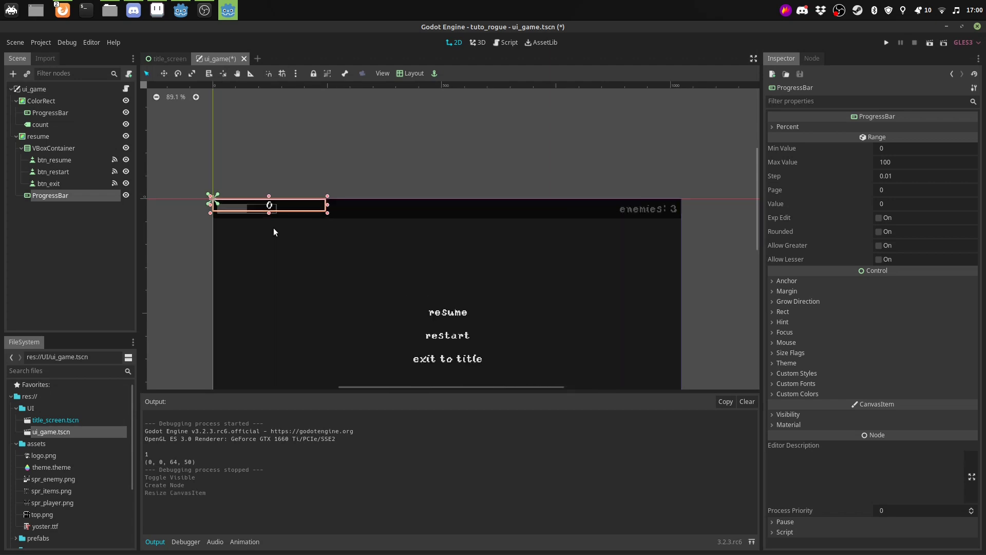
pyautogui.scroll(4, 274, 227)
pyautogui.click(787, 128)
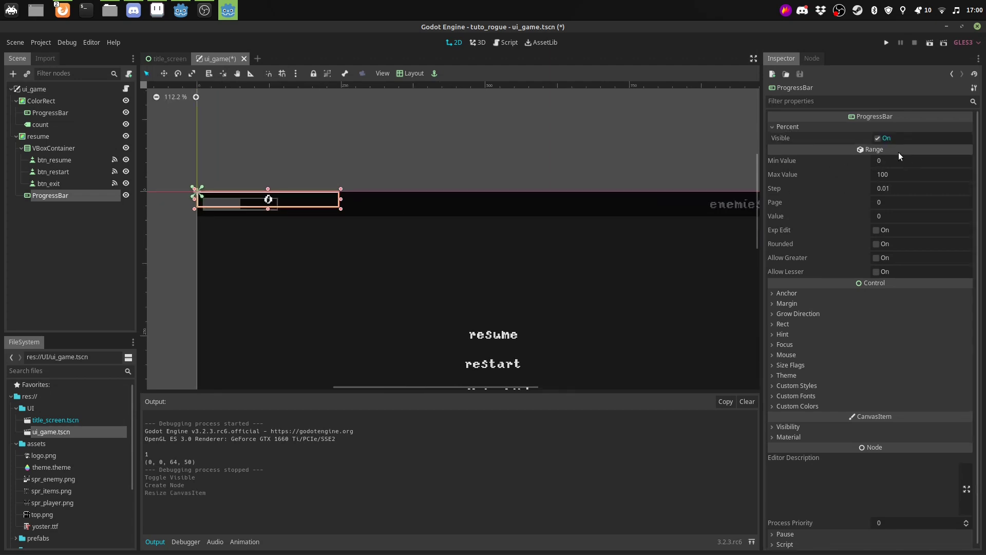
pyautogui.click(877, 138)
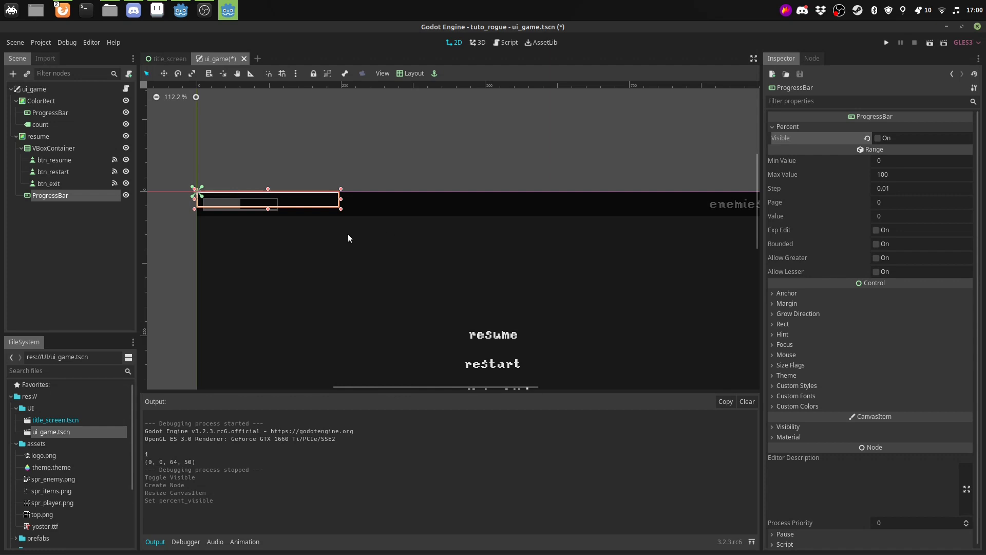
pyautogui.click(890, 217)
pyautogui.write('75')
pyautogui.press('Return')
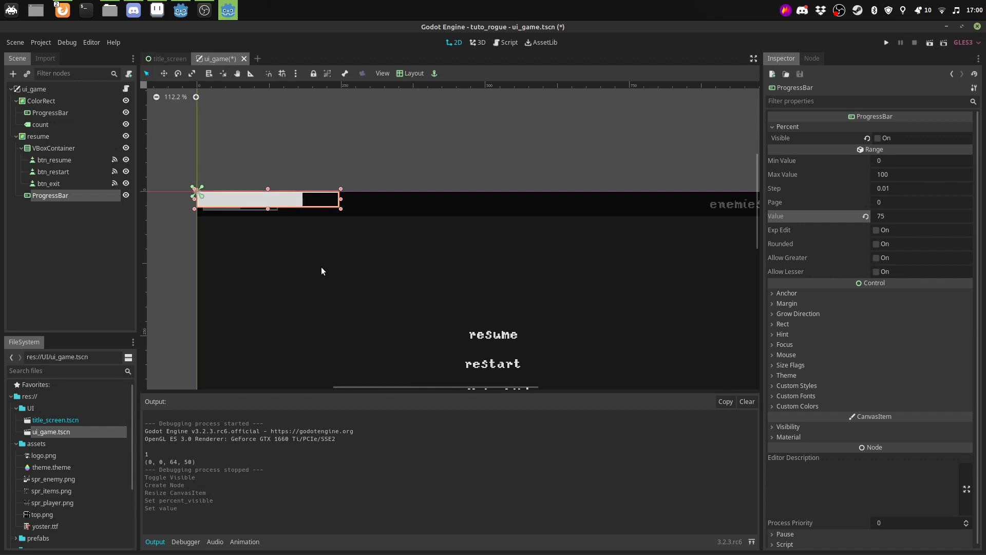
pyautogui.rightClick(68, 199)
pyautogui.click(39, 226)
pyautogui.click(41, 195)
pyautogui.press('Delete')
pyautogui.press('Return')
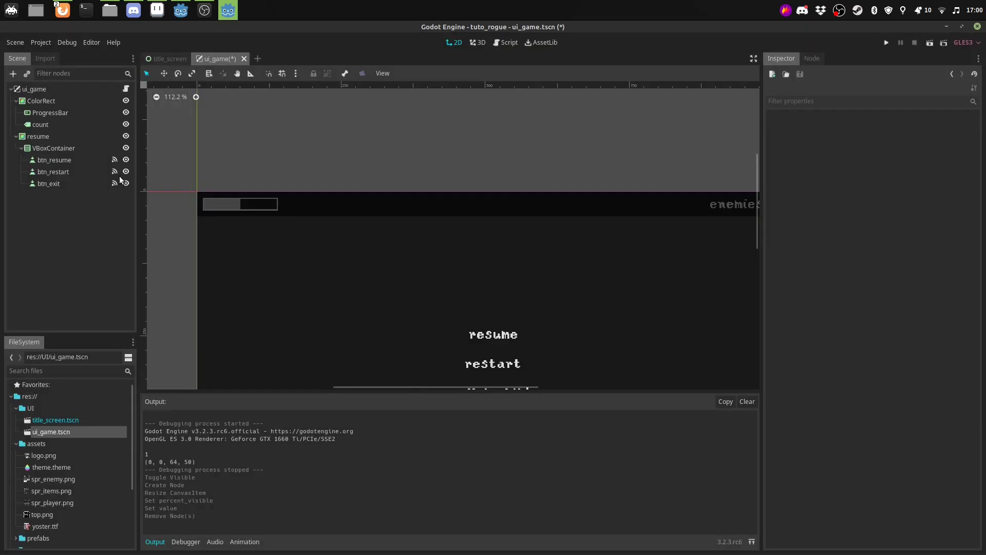
pyautogui.scroll(-5, 406, 251)
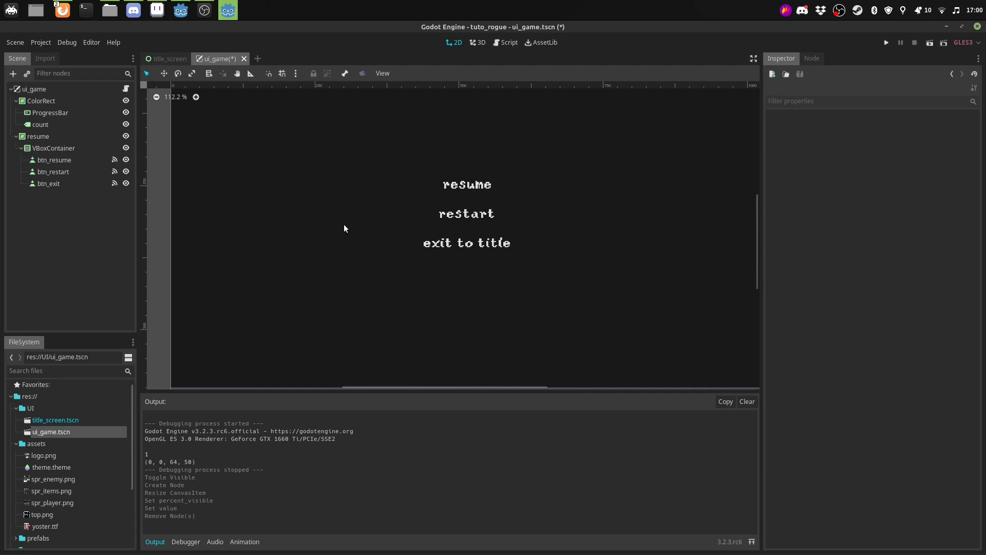
pyautogui.hscroll(1, 348, 199)
pyautogui.scroll(3, 336, 229)
pyautogui.moveTo(334, 244); pyautogui.dragTo(339, 263, button='middle')
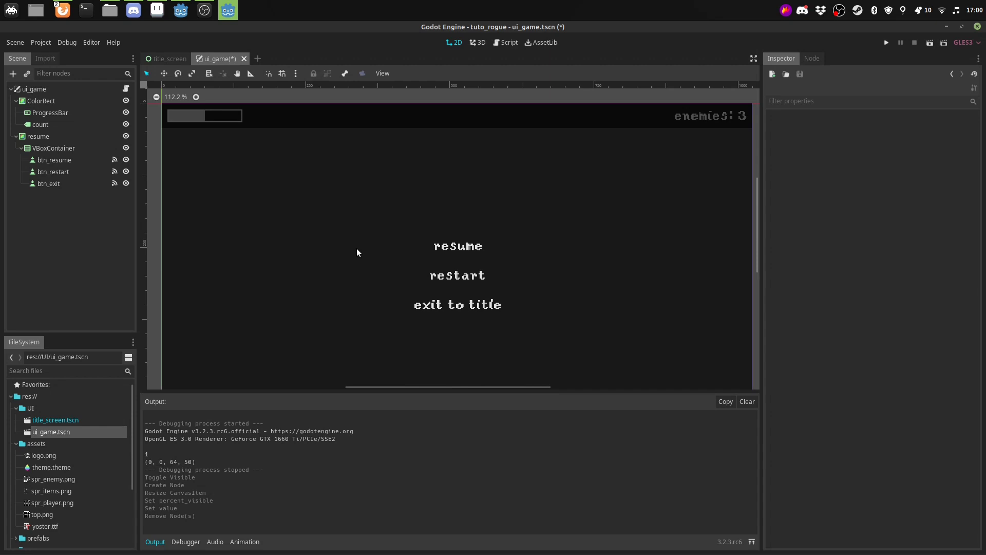